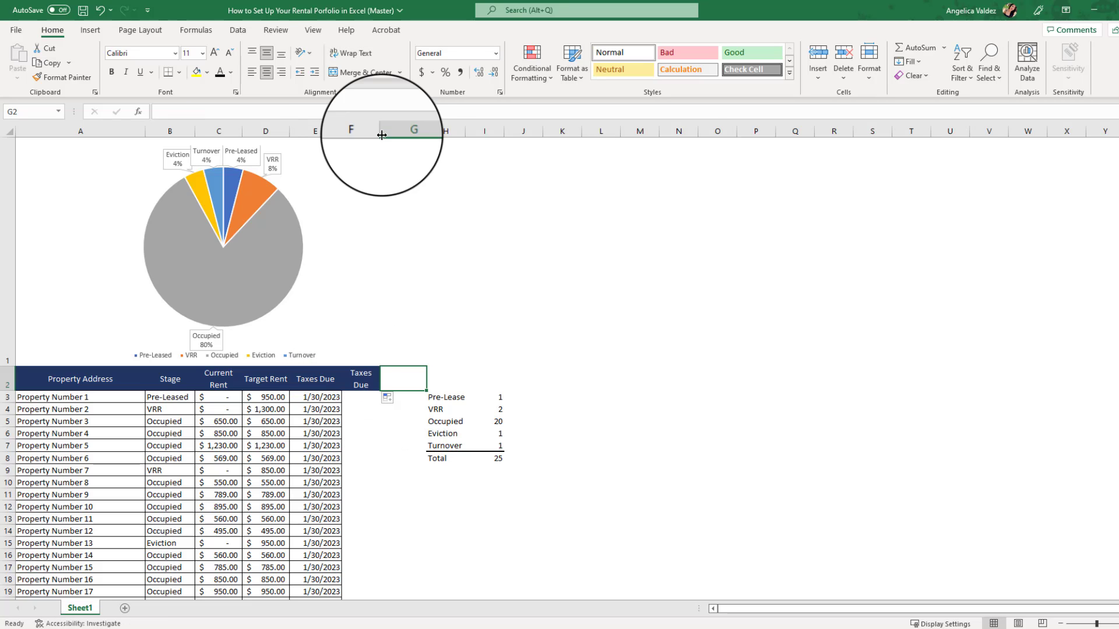
Widen column F and rename its header in F2 to "Tax Amount"
left_click_drag(380, 131, 400, 131)
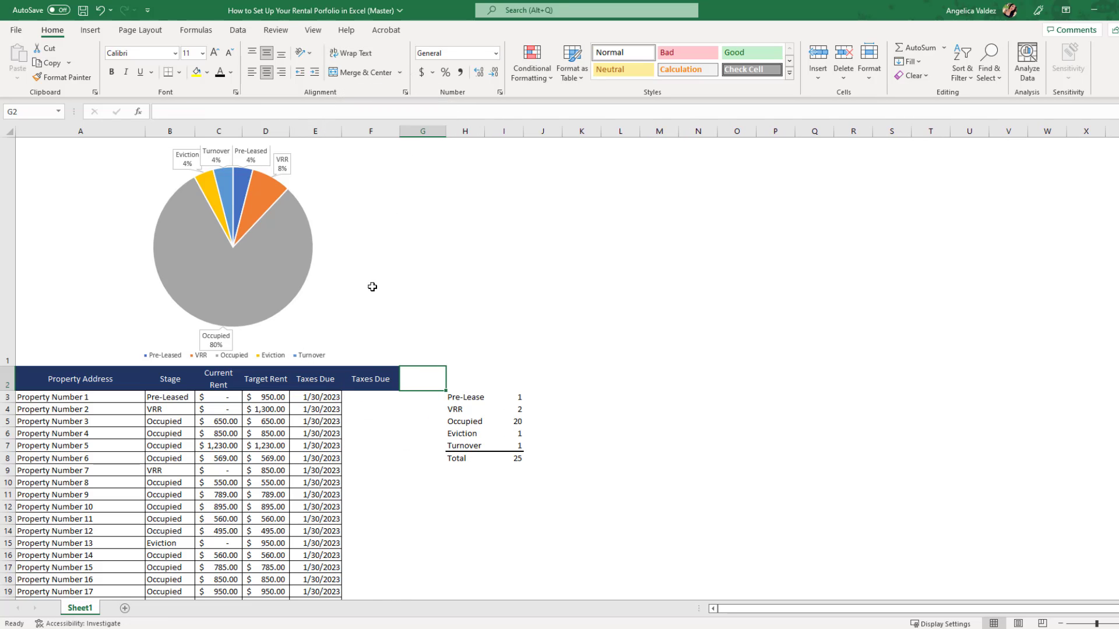
double_click(379, 379)
left_click_drag(375, 379, 405, 379)
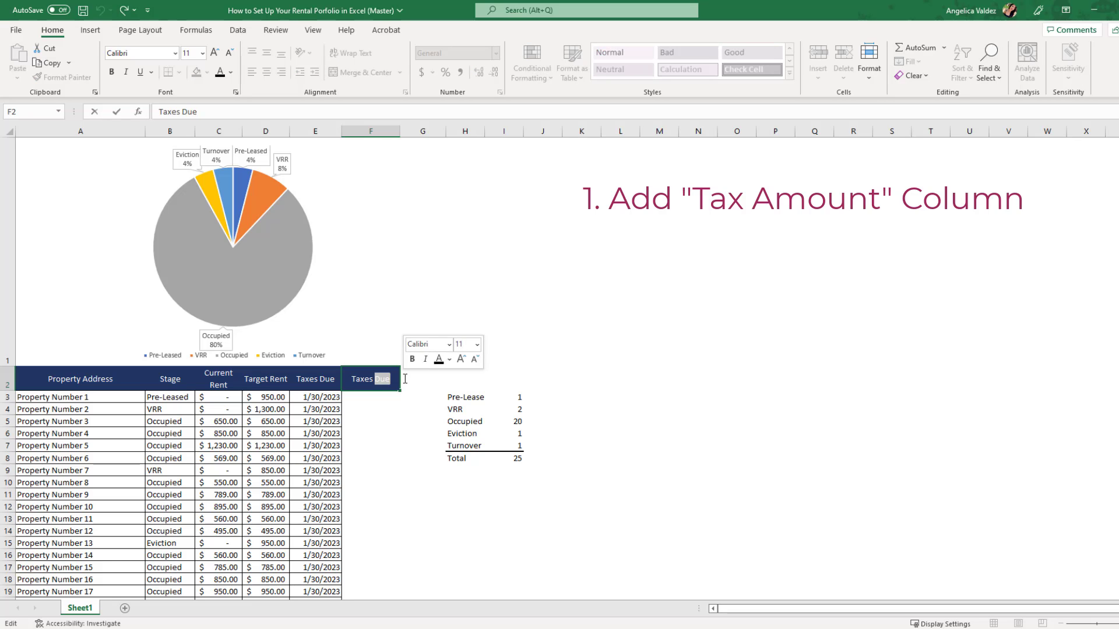
key("BackSpace")
key("BackSpace")
key("BackSpace")
type("Amount")
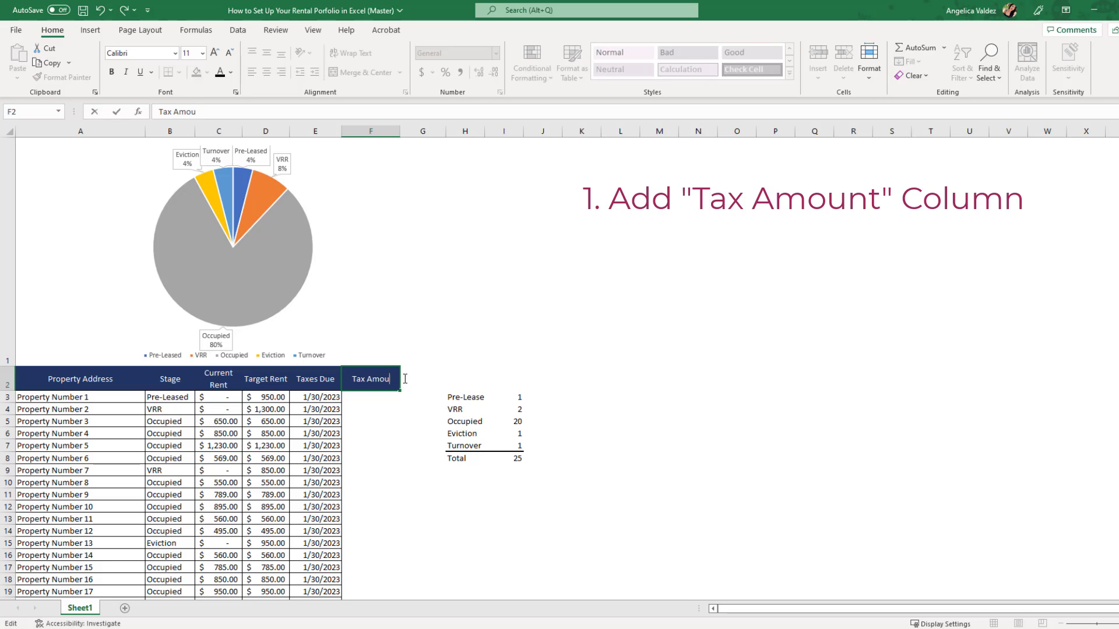
left_click(374, 396)
Apply all borders and the dollar accounting format to the empty Tax Amount cells F3:F27
scroll(373, 396, "down", 3)
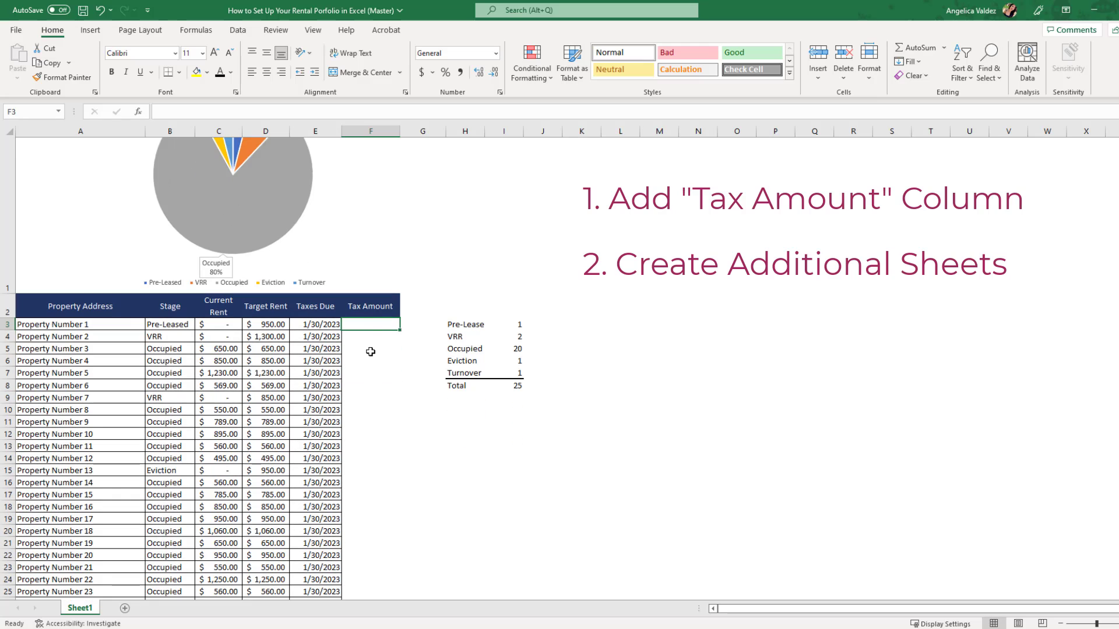
left_click_drag(366, 302, 350, 578)
left_click(180, 73)
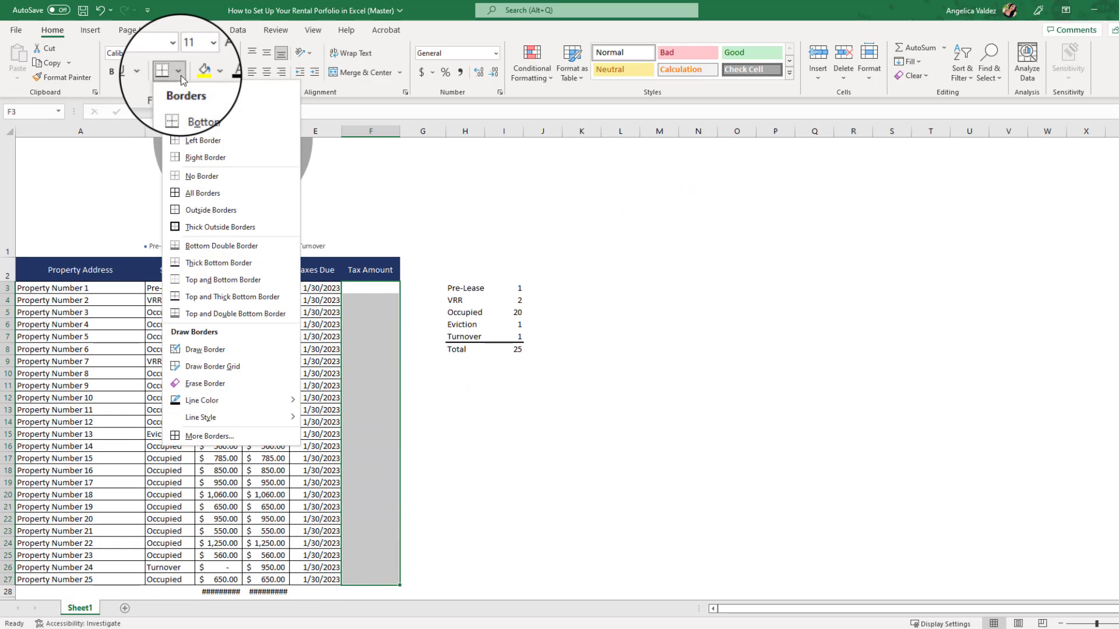
left_click(191, 191)
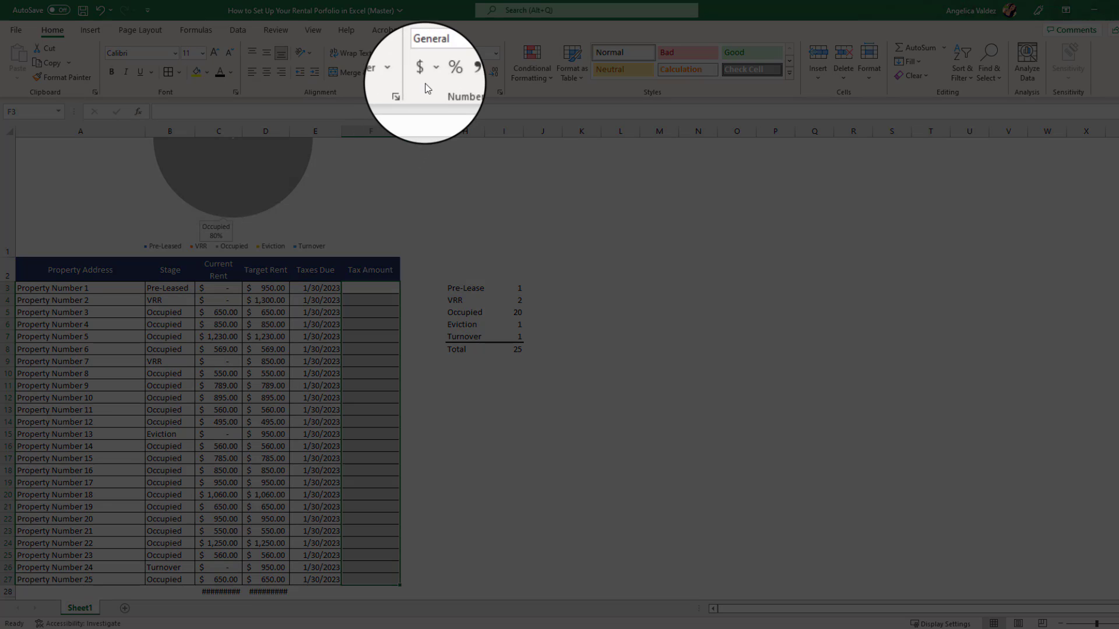
left_click(421, 73)
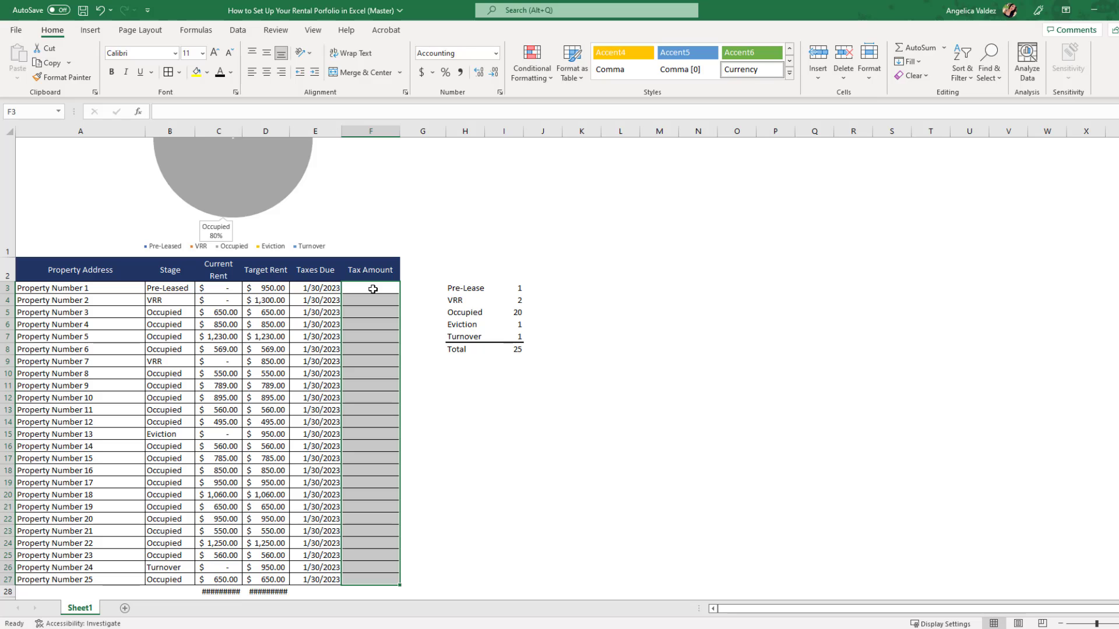
Enter the tax amounts for Property Numbers 1 to 4 in F3:F6: -759, -856, -859 and -650
left_click(373, 289)
type("-759")
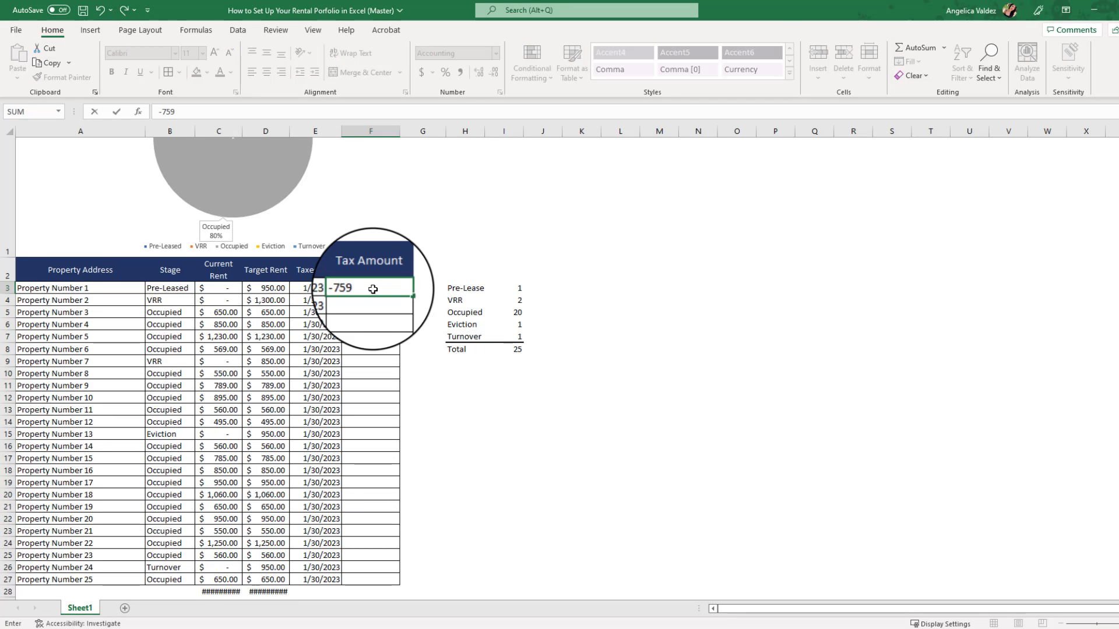
key("Return")
type("-856")
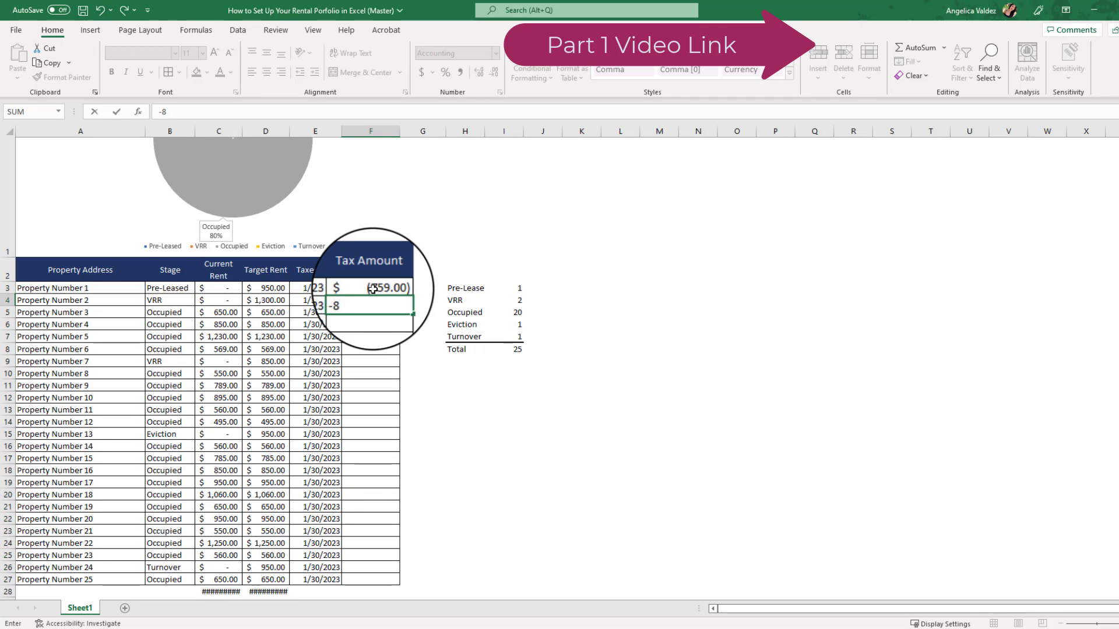
key("Return")
type("-859")
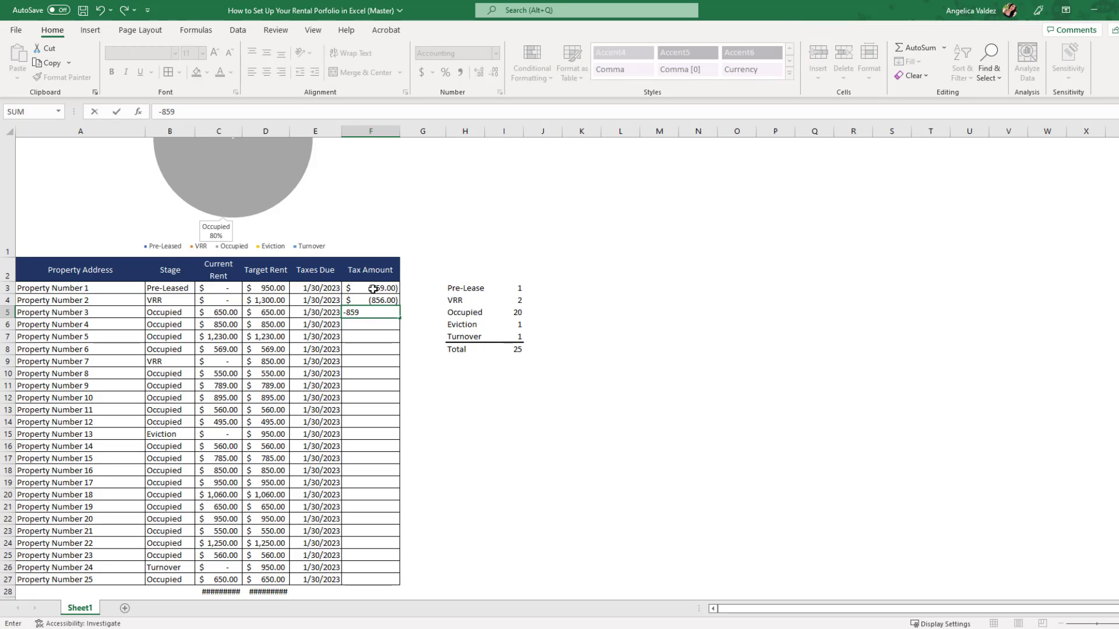
key("Return")
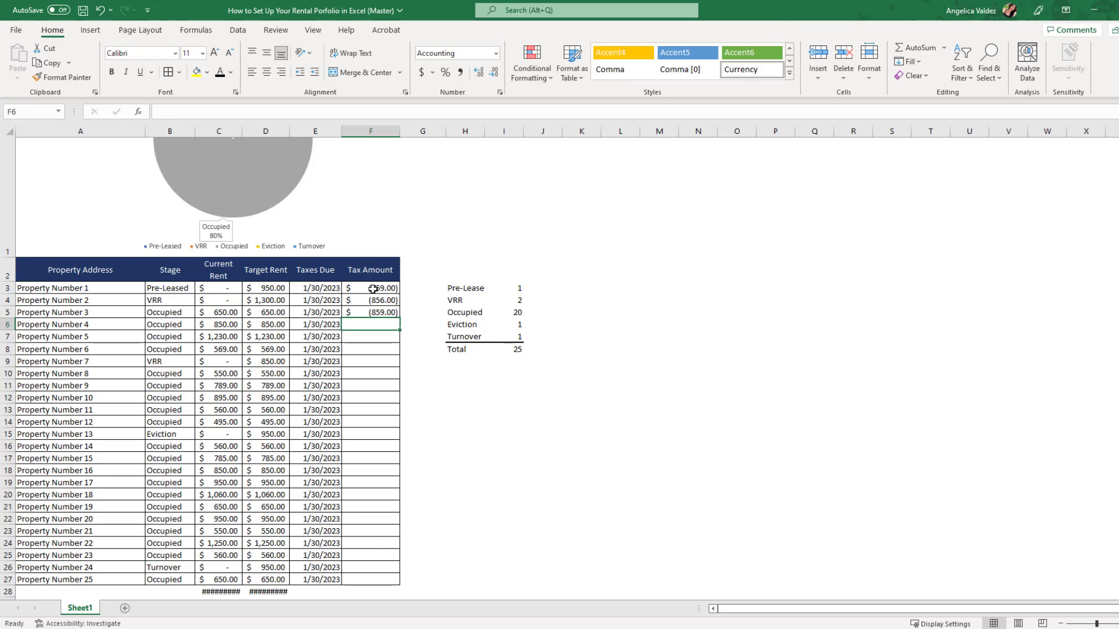
type("-650.00)")
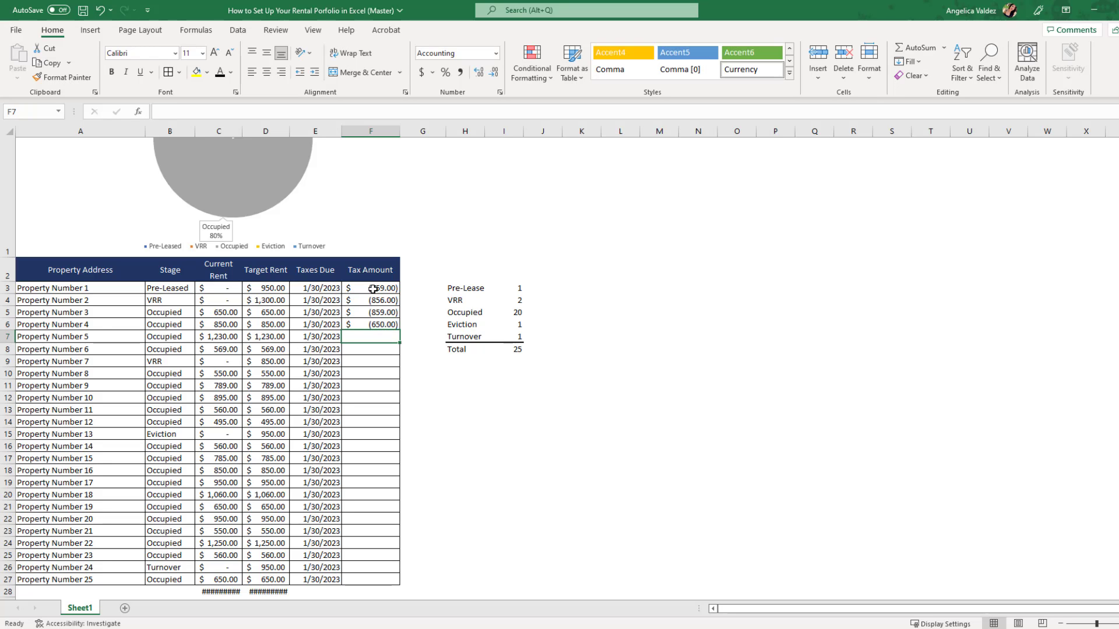
key("Return")
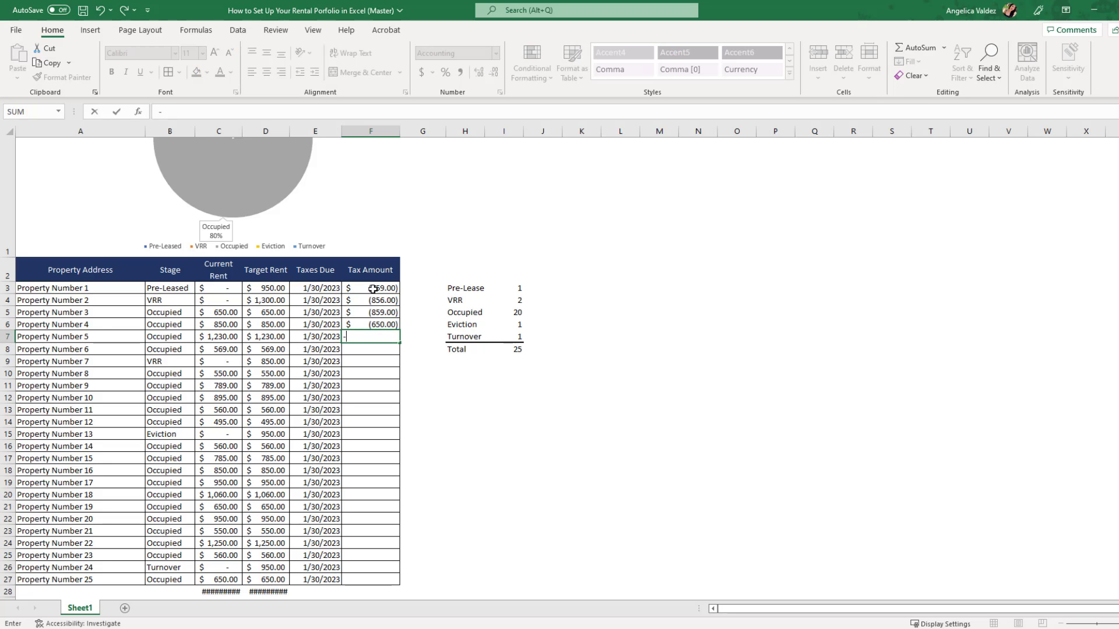
Enter the tax amounts for Property Numbers 5 to 8 in F7:F10: -569, -926, -459 and -856
type("-")
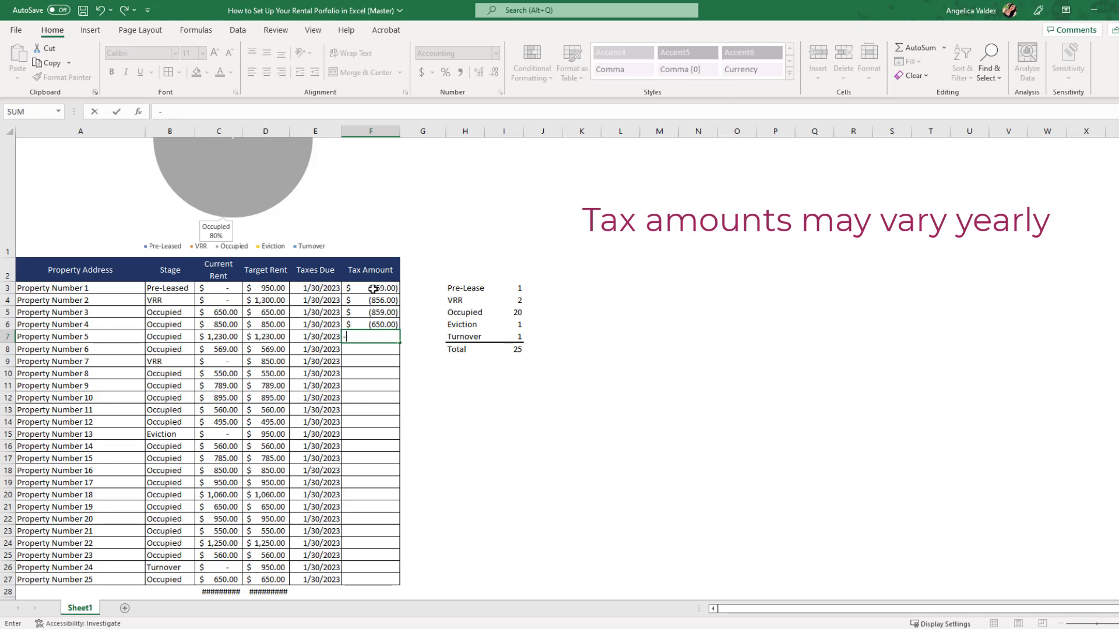
type("569")
key("Return")
type("-")
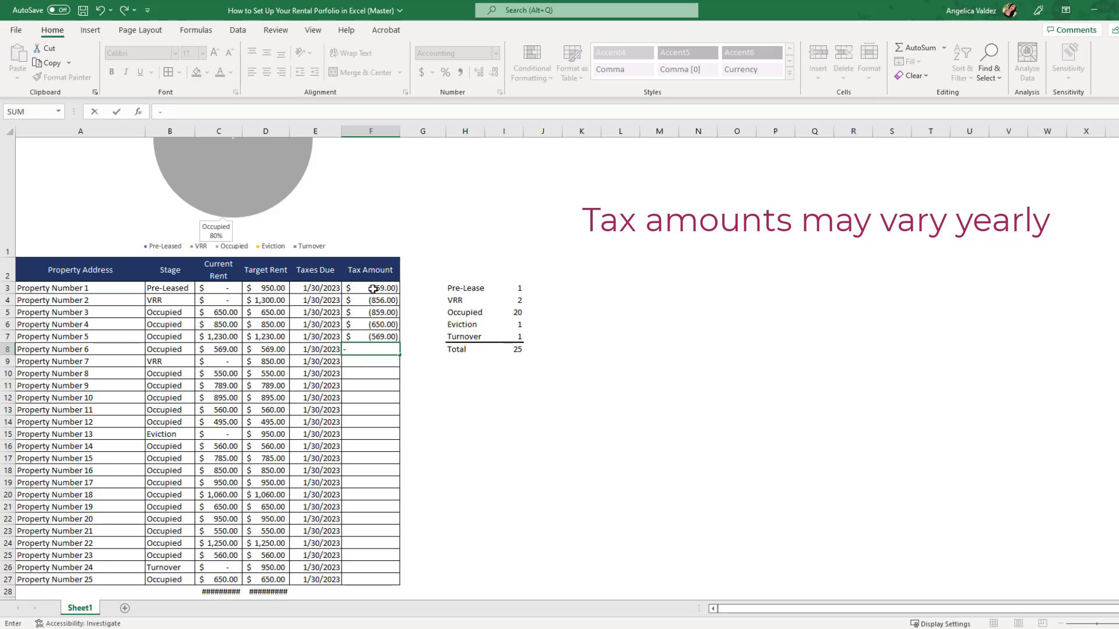
type("926")
key("Return")
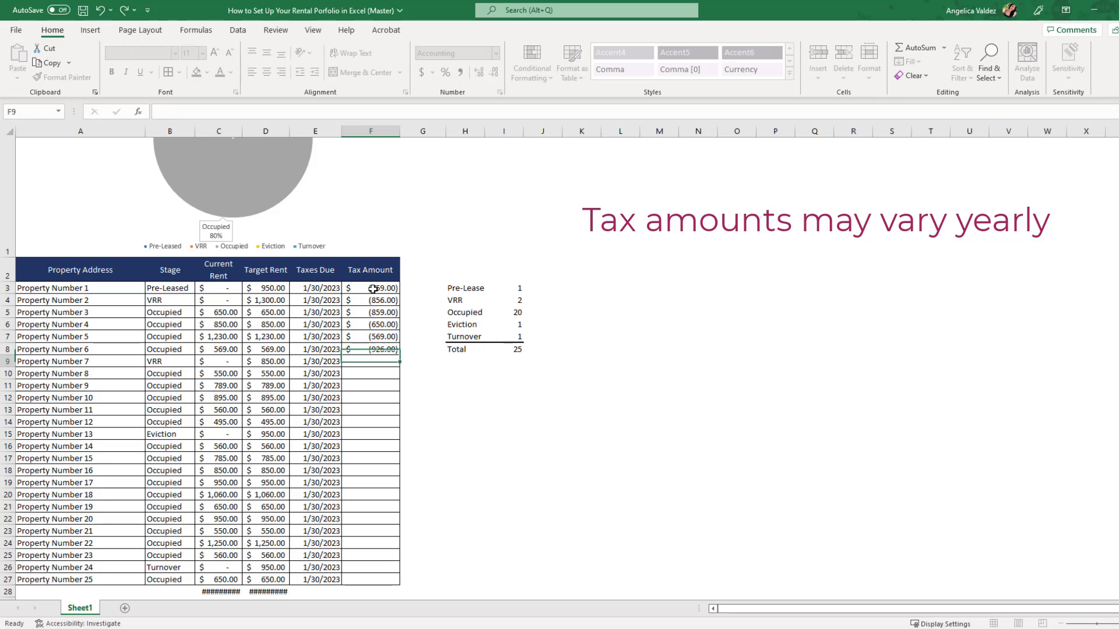
type("-459")
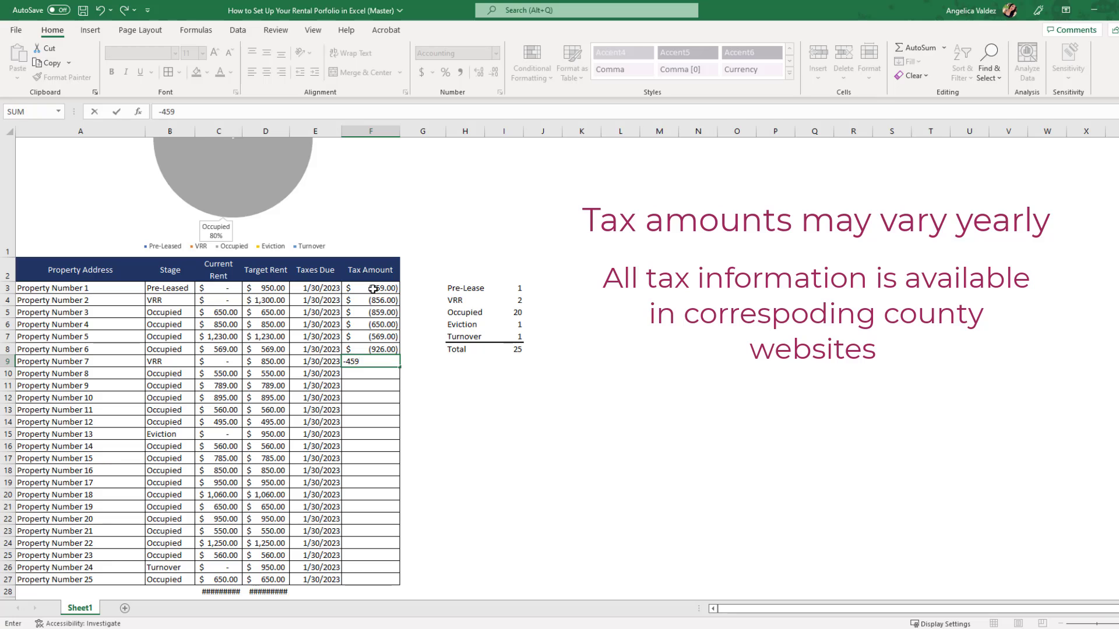
key("Return")
type("-85")
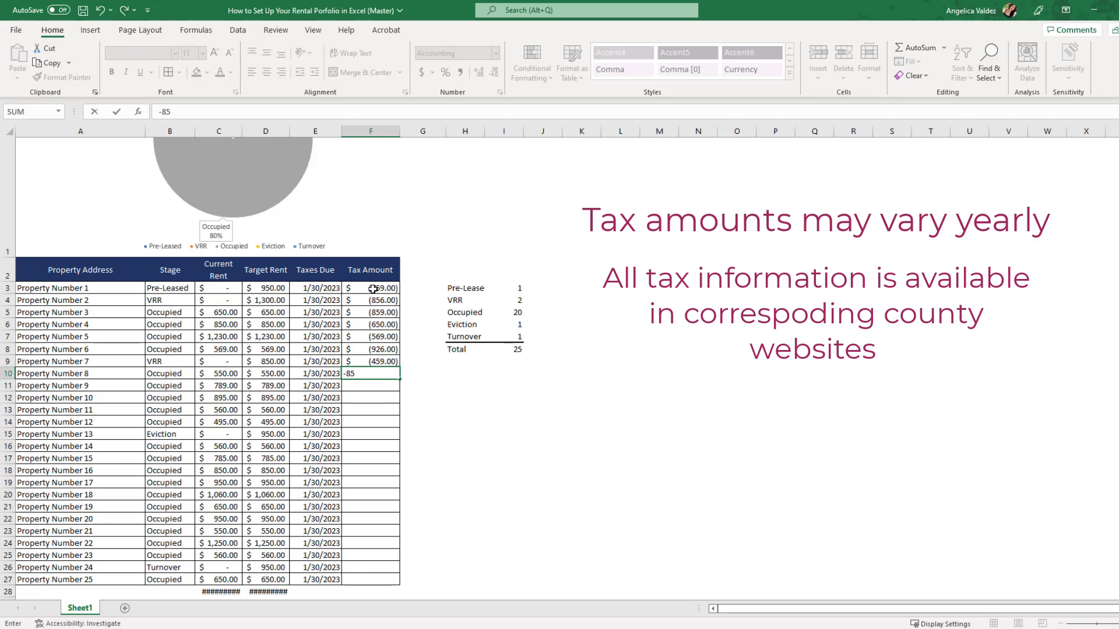
type("6")
key("Return")
Enter the tax amounts for Property Numbers 9 to 12 in F11:F14: -782, -893, -965 and -879
type("-78")
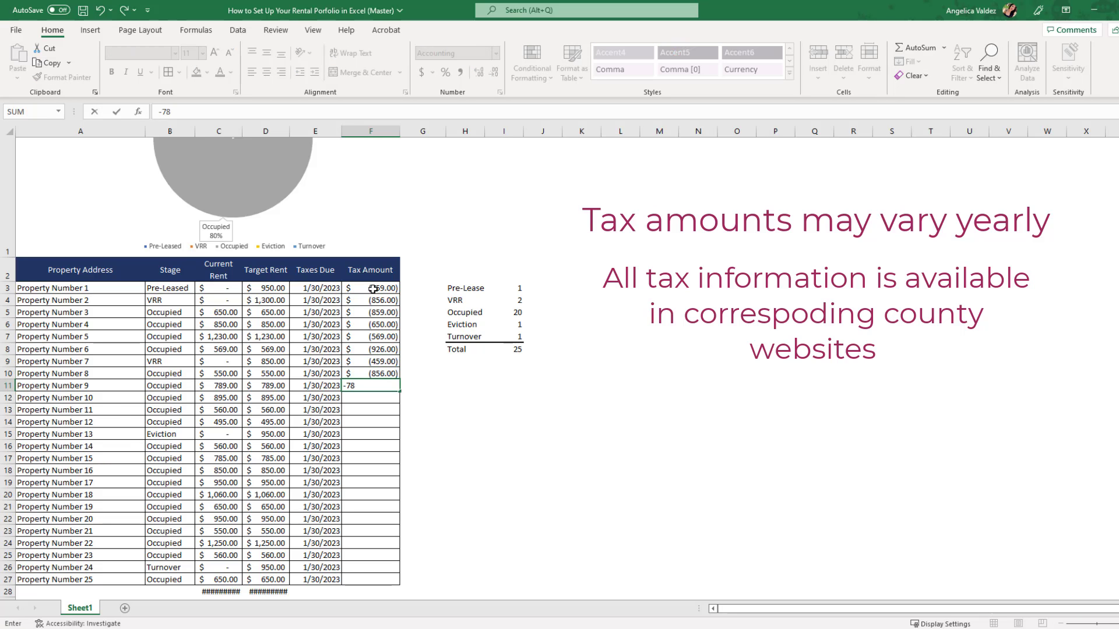
type("2")
key("Return")
type("-893")
key("Return")
type("-965")
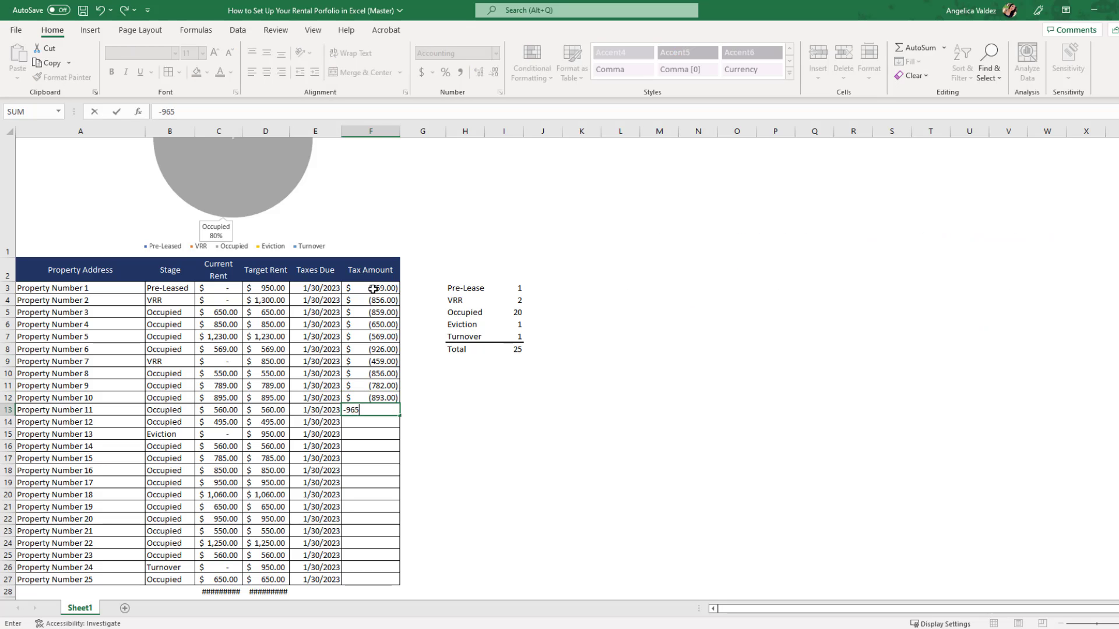
key("Return")
type("-879")
key("Return")
Enter the tax amounts for Property Numbers 13 to 16 in F15:F18: -902, -569, -856 and -876
type("-902")
key("Return")
type("-569")
key("Return")
type("-856 -876 ")
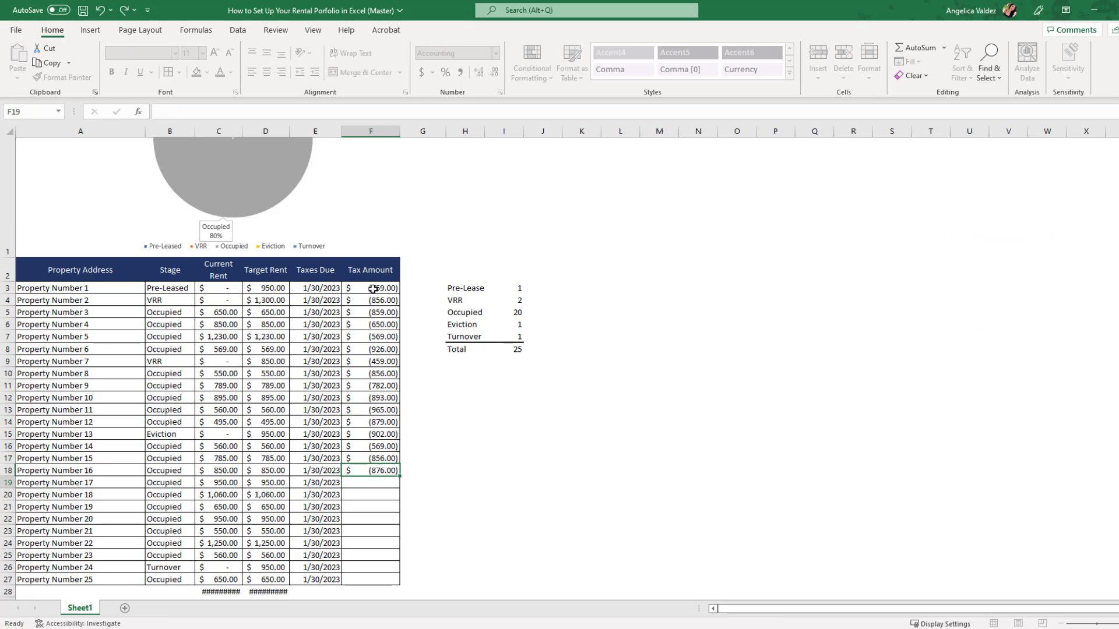
Enter tax amounts for Property Numbers 17 to 25: -459, -749, -594, -753, -325, -957, -458, -842 and -569
type("-459")
scroll(373, 289, "down", 2)
type("-749 -594 -753 -325 -957 -458 -842")
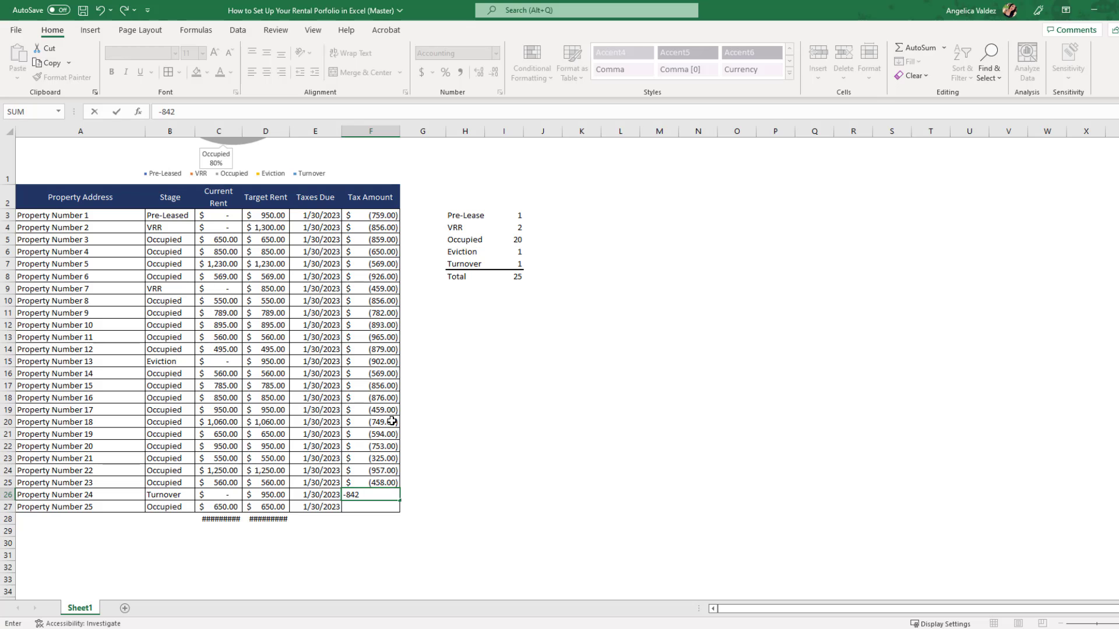
key("Return")
type("-569")
key("Return")
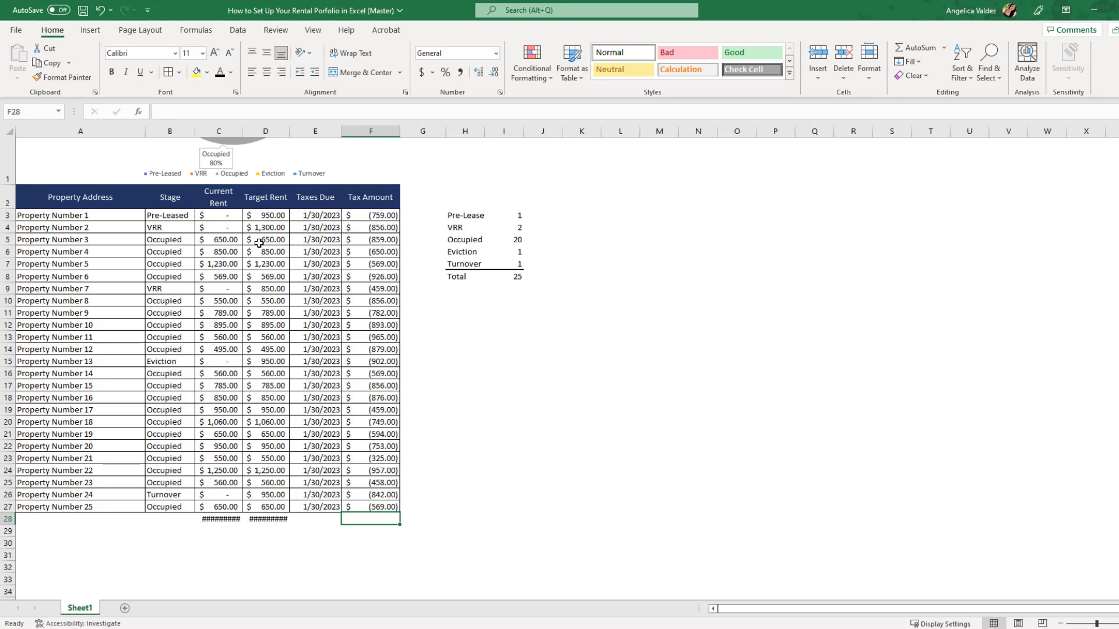
AutoFit the Current Rent and Target Rent columns, and total the tax amounts F3:F27 with a SUM formula in F28
double_click(242, 130)
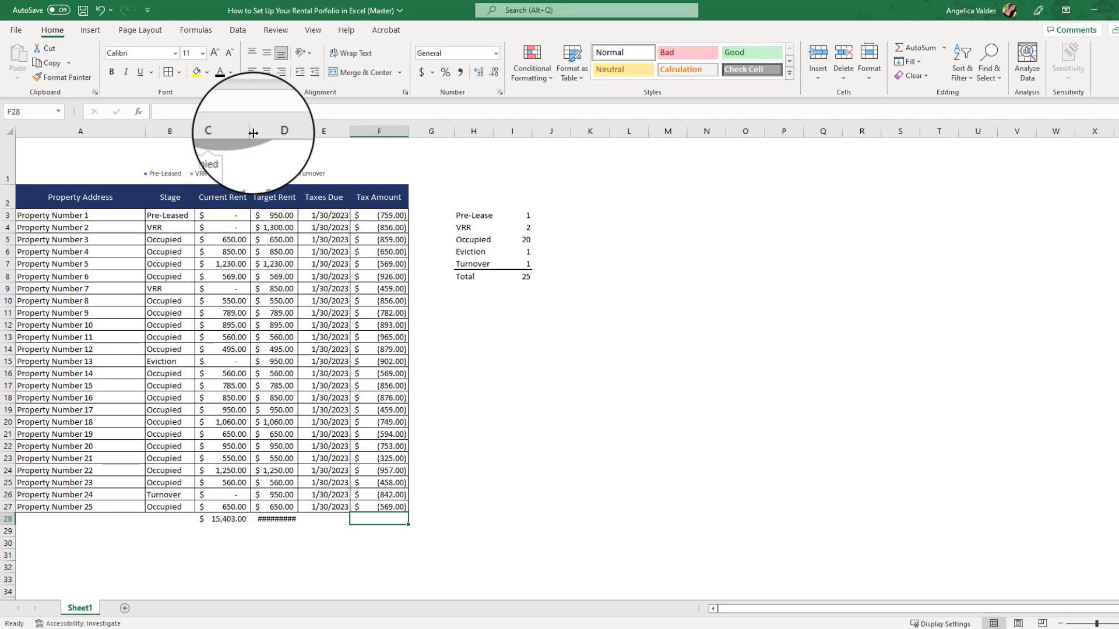
double_click(297, 130)
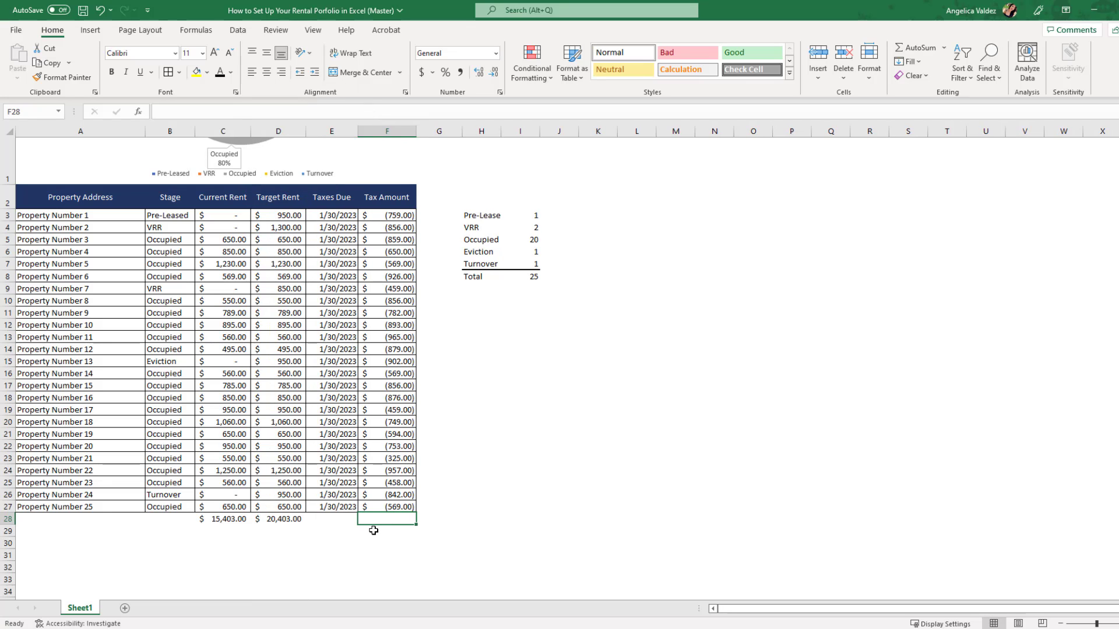
type("=sum(")
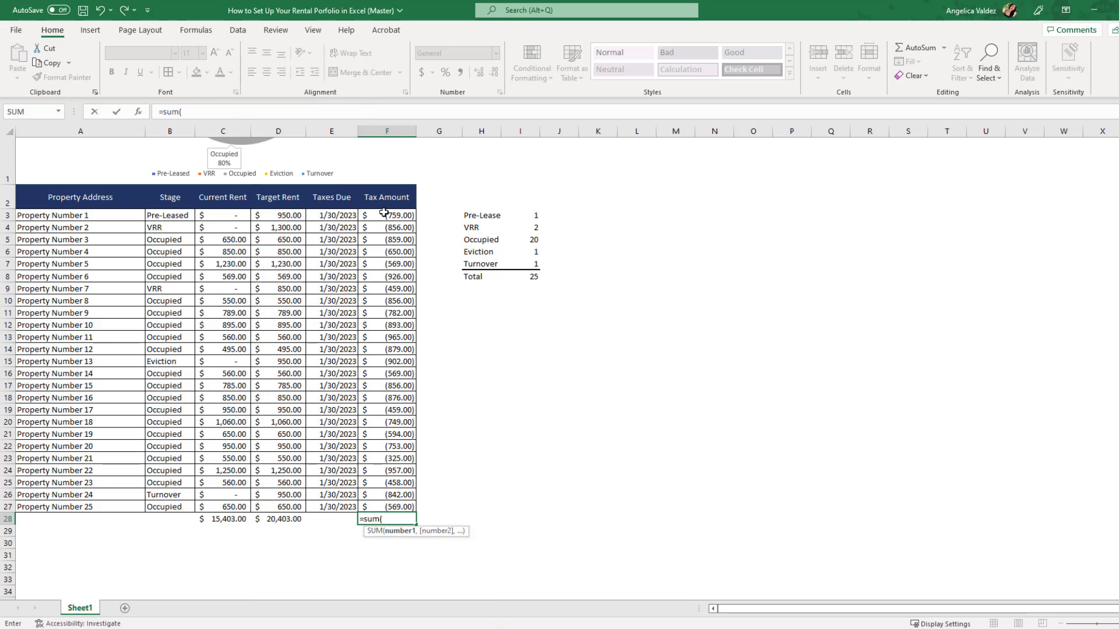
left_click_drag(384, 213, 367, 507)
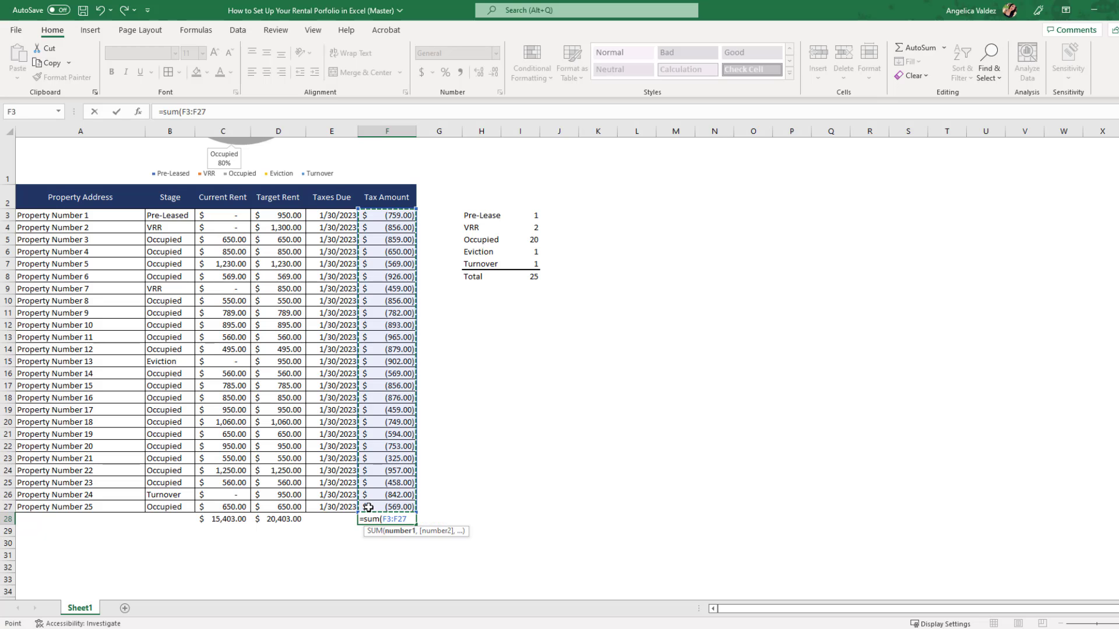
key("Return")
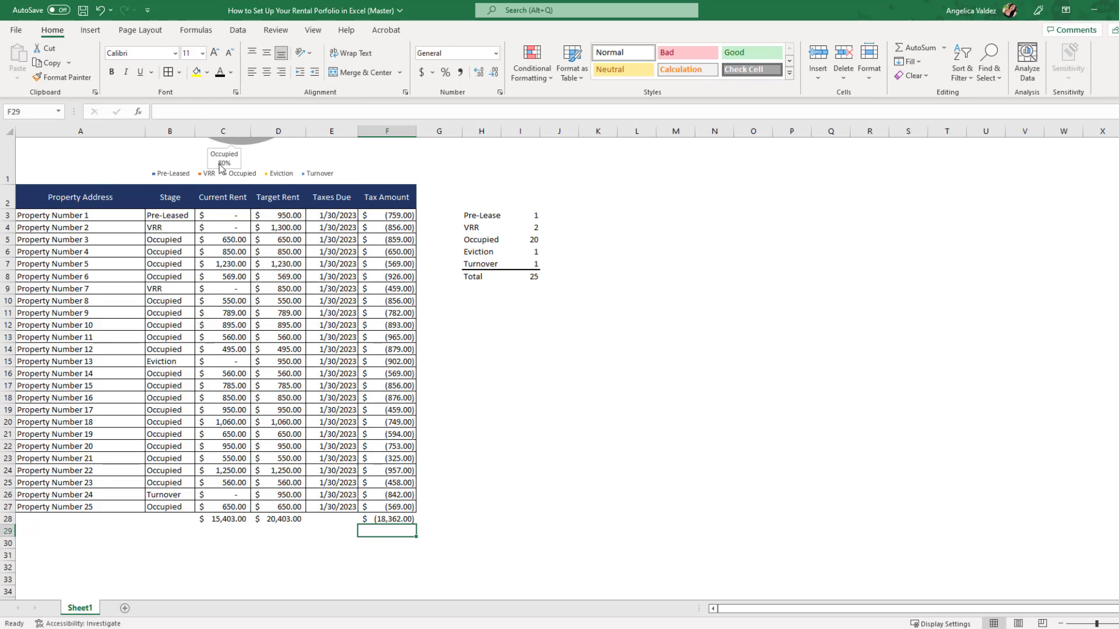
Narrow the Property Address column and insert a new column before Stage with the header "City"
left_click_drag(145, 131, 103, 131)
left_click(138, 125)
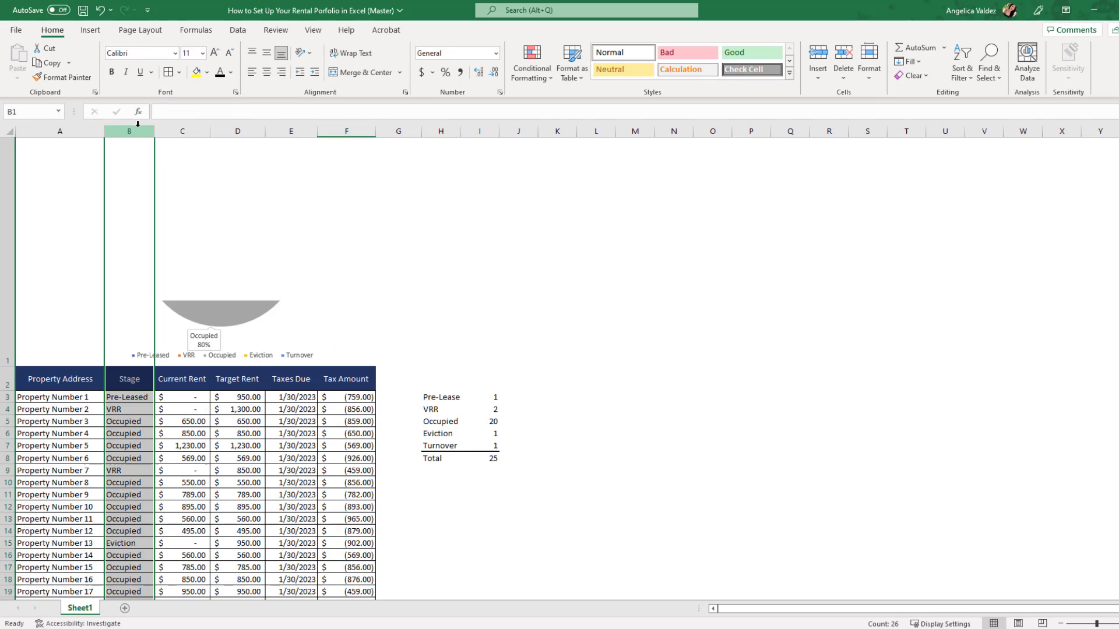
right_click(138, 128)
left_click(209, 260)
left_click(168, 384)
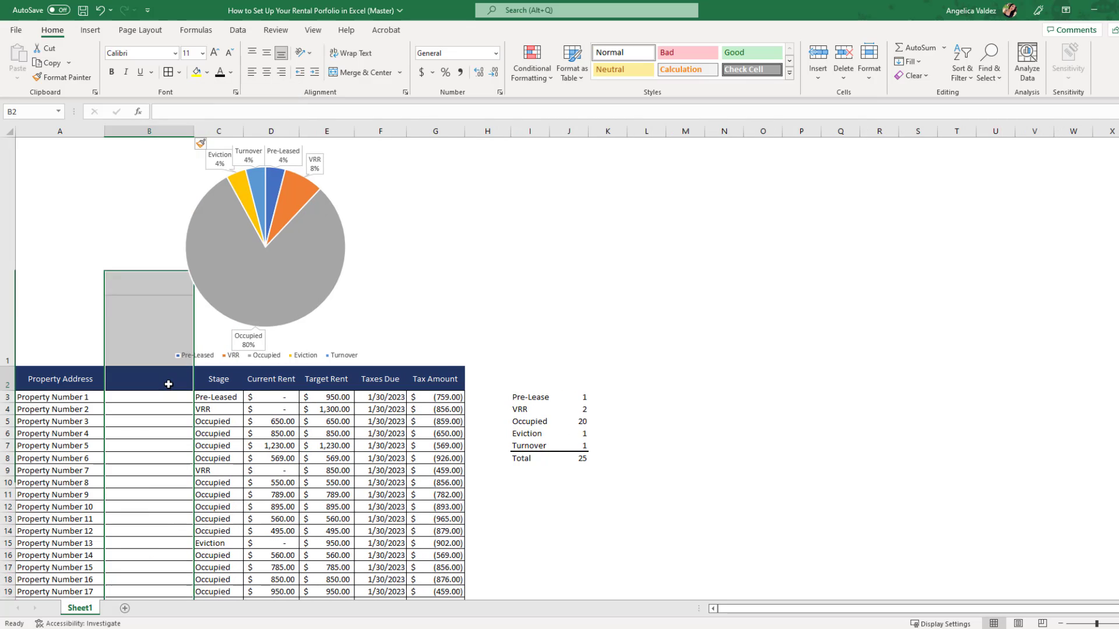
type("Cl")
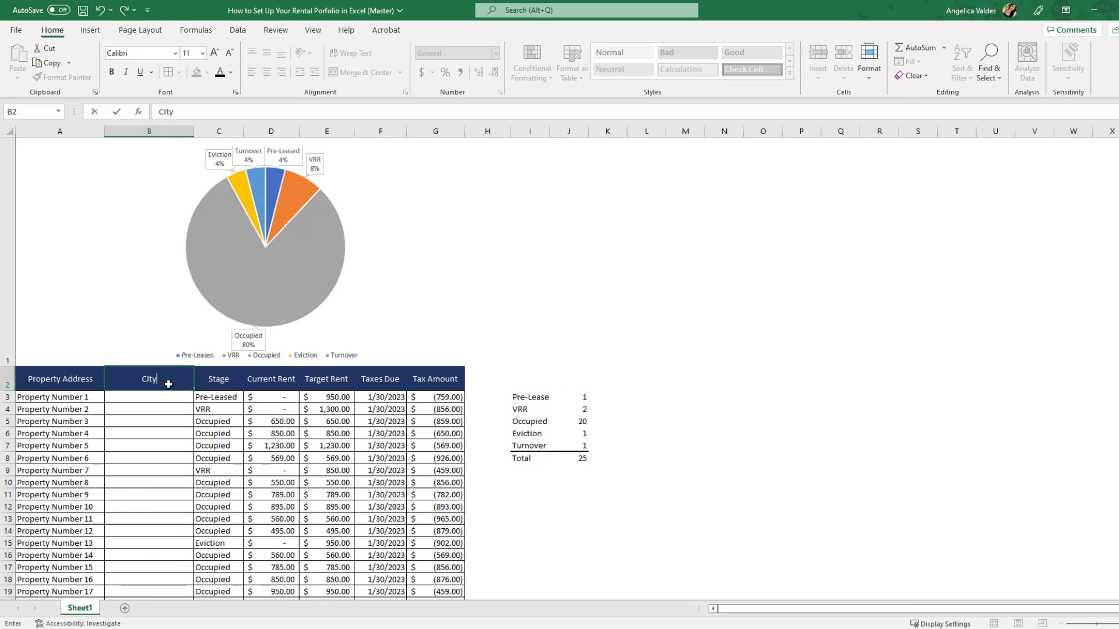
key("Return")
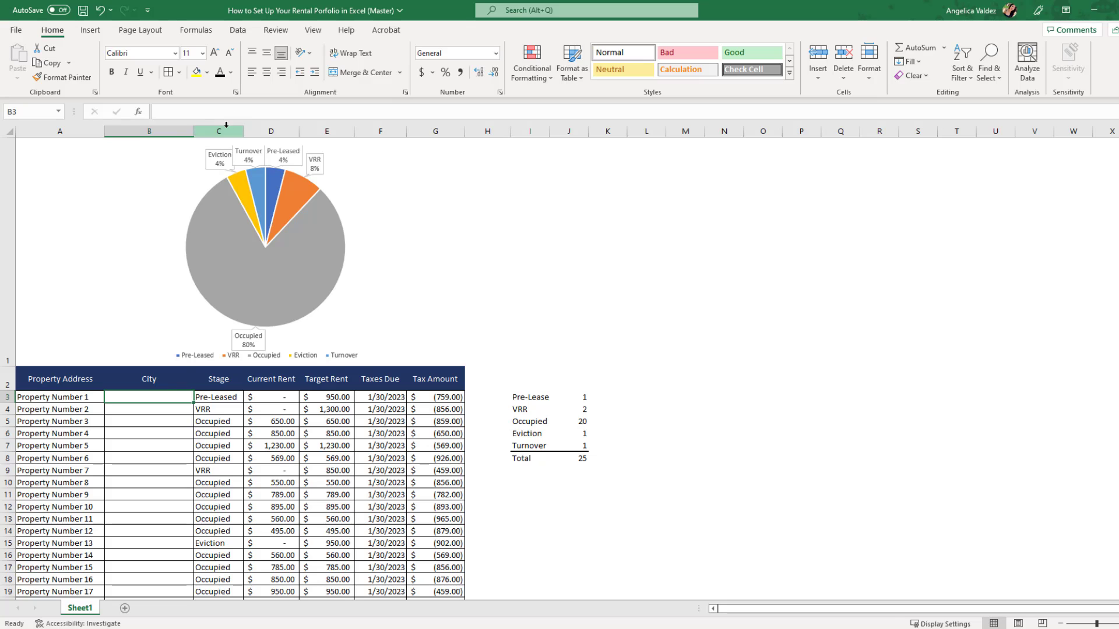
Insert another column between City and Stage and give it the header "State"
right_click(219, 131)
left_click(304, 251)
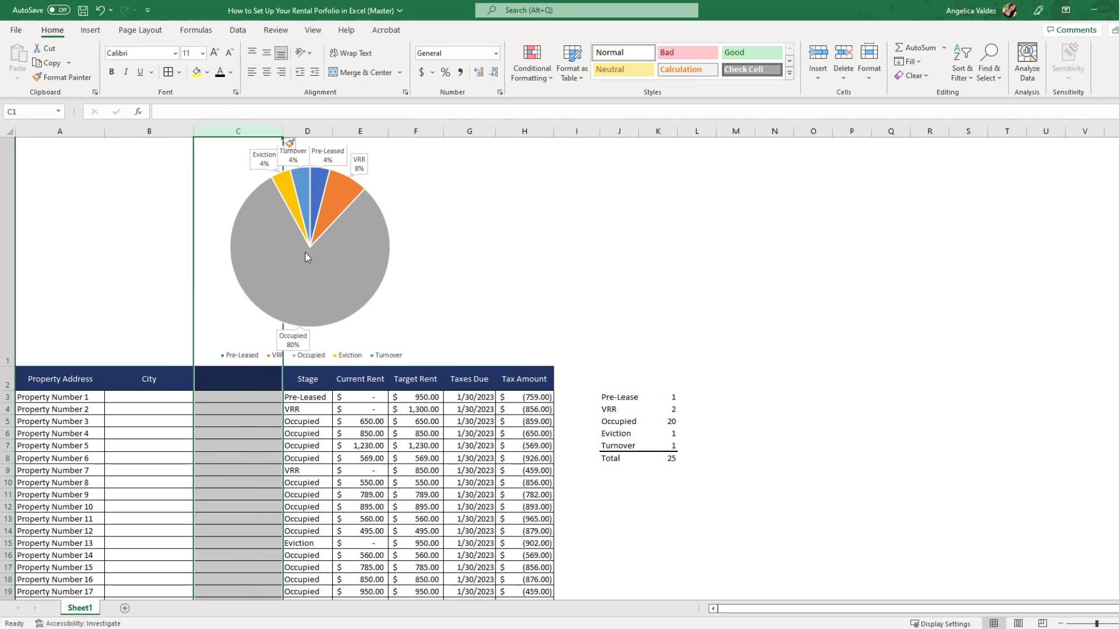
left_click(256, 381)
type("State")
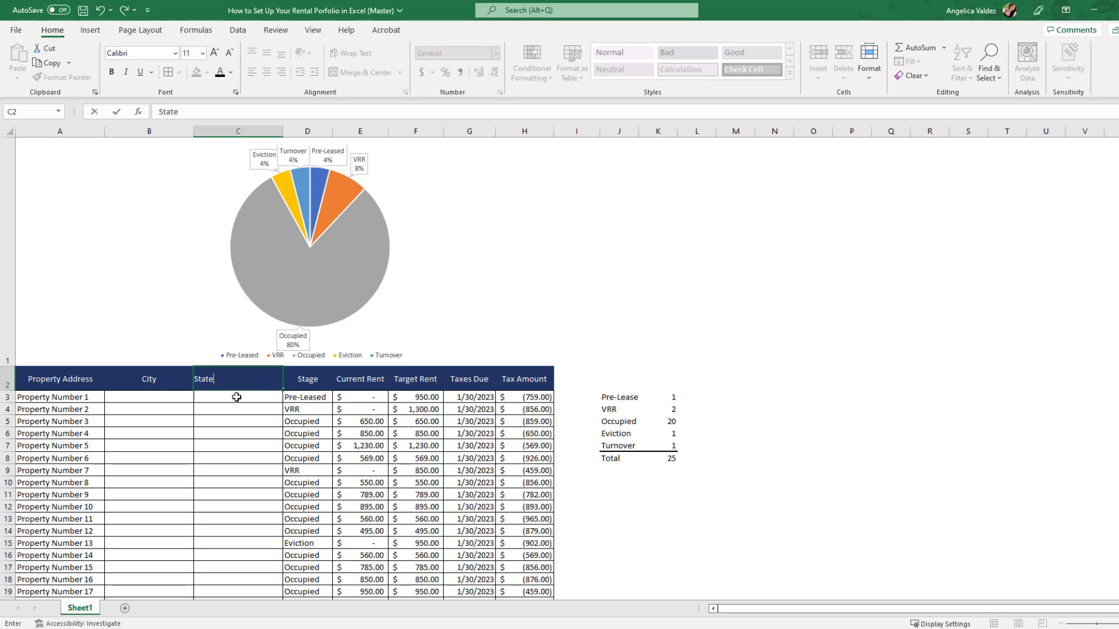
left_click(234, 420)
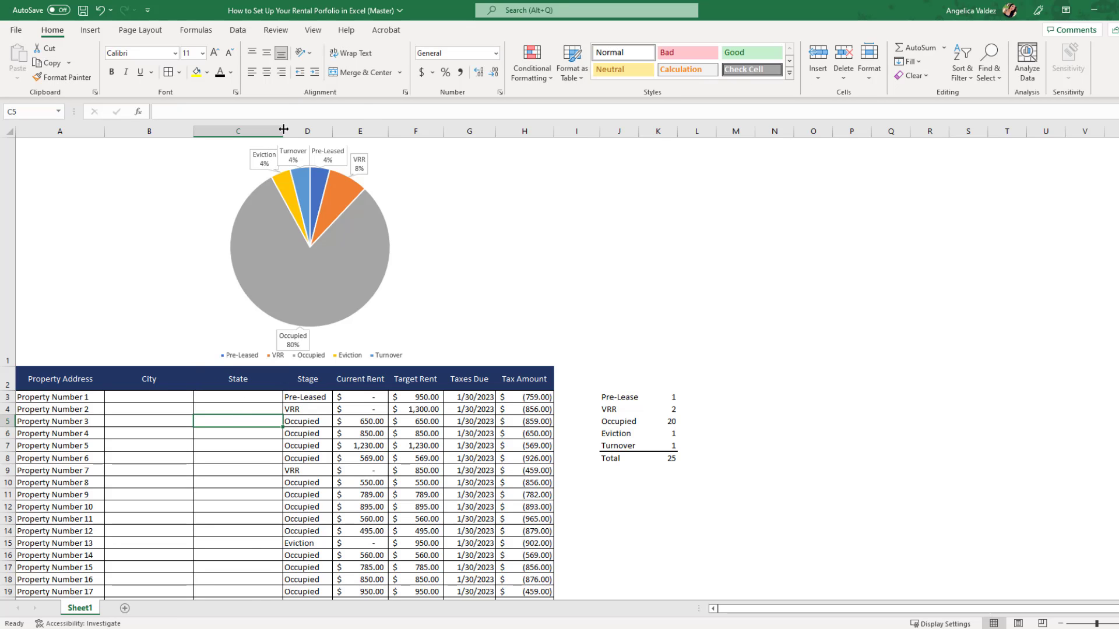
Narrow the City and State columns and enter the placeholders "City" and "State" in the Property Number 1 row
left_click_drag(283, 128, 172, 140)
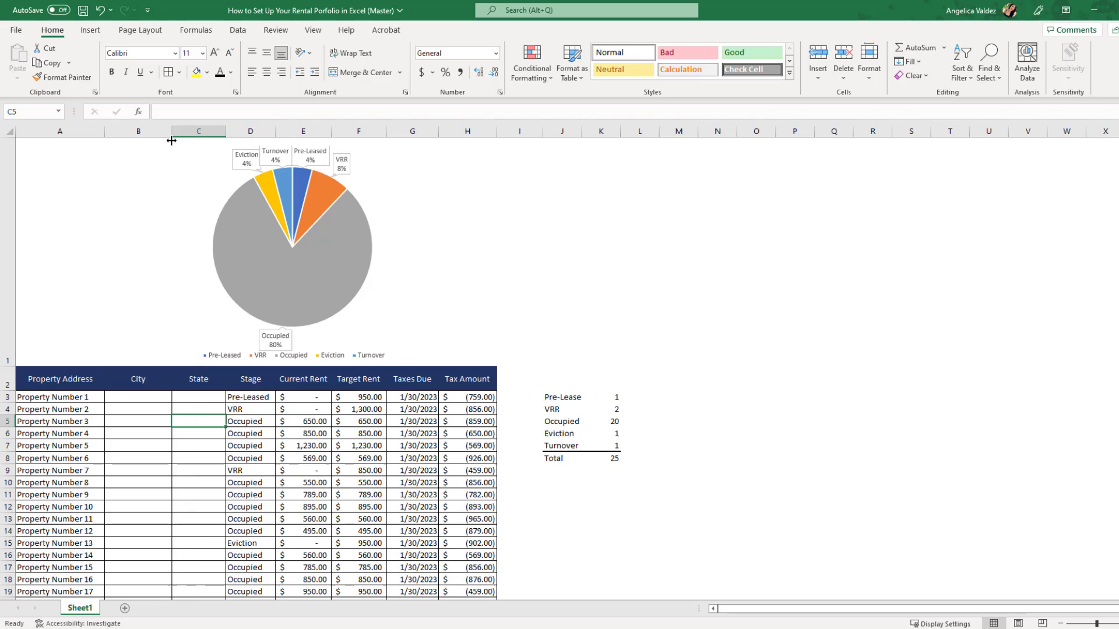
left_click(139, 392)
type("City")
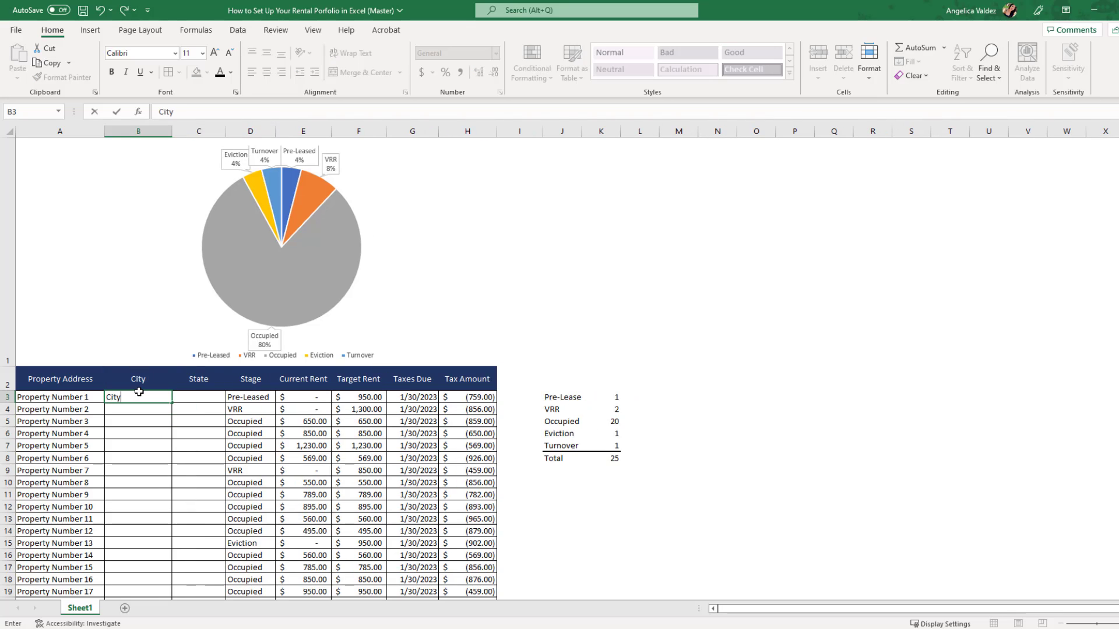
key("Tab")
type("St")
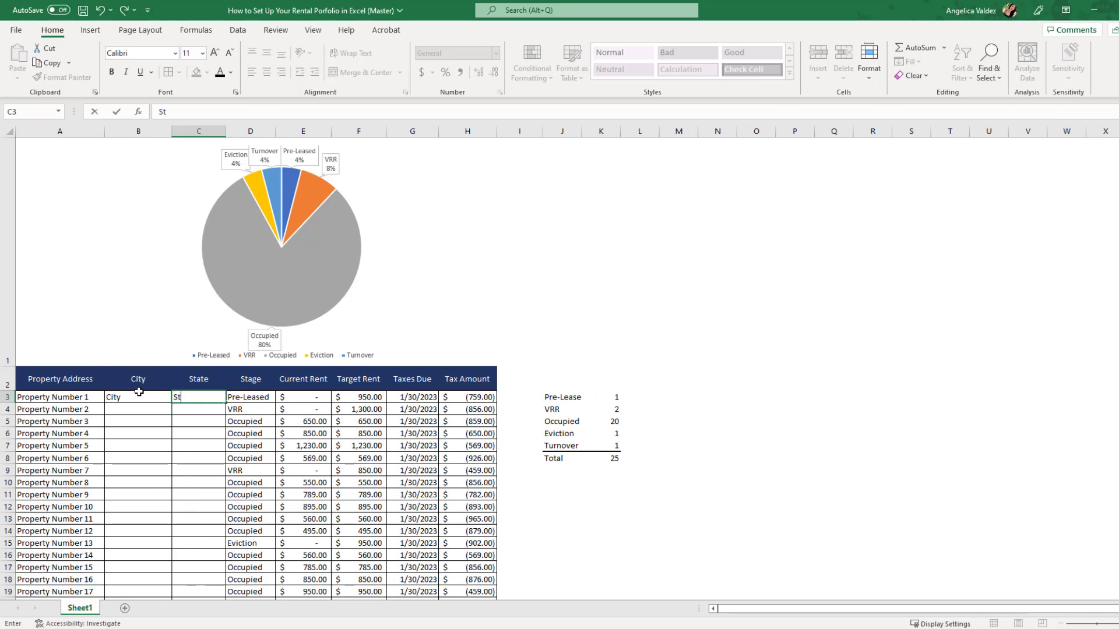
type("ate")
Center the City and State placeholders in B3:C3 and fill them down through Property Number 25
left_click_drag(155, 396, 183, 396)
left_click(266, 72)
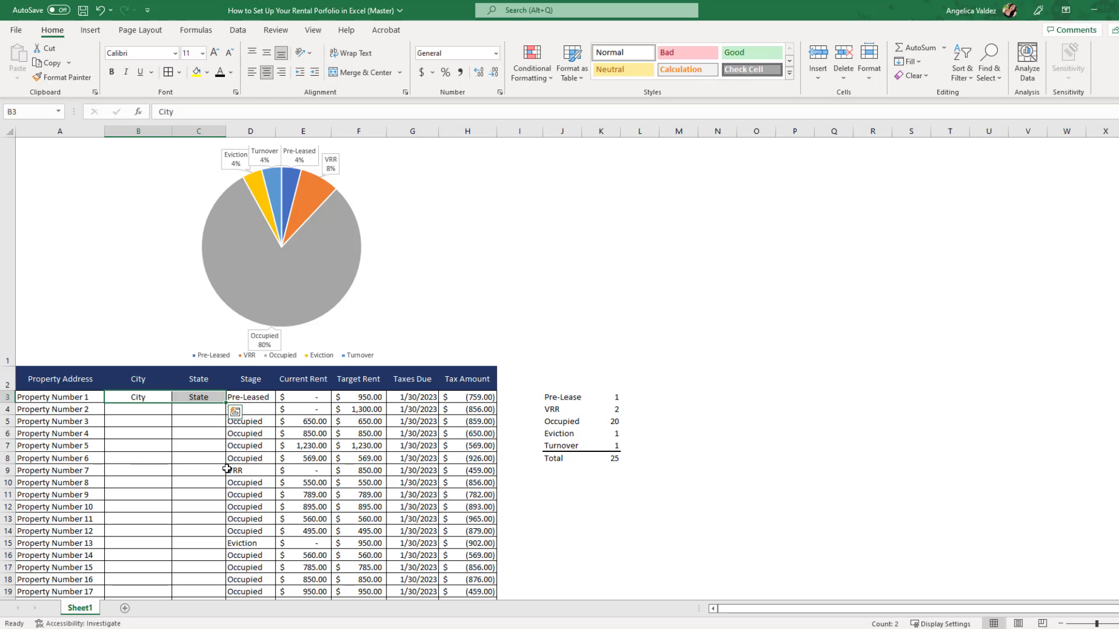
left_click_drag(226, 402, 226, 460)
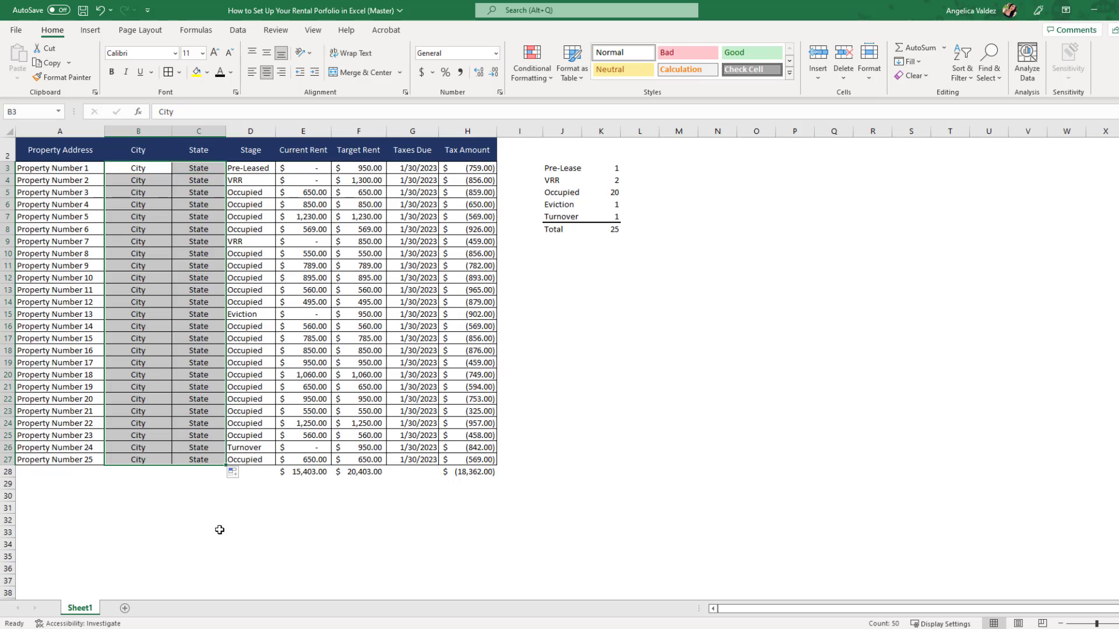
left_click(220, 531)
scroll(366, 532, "up", 2)
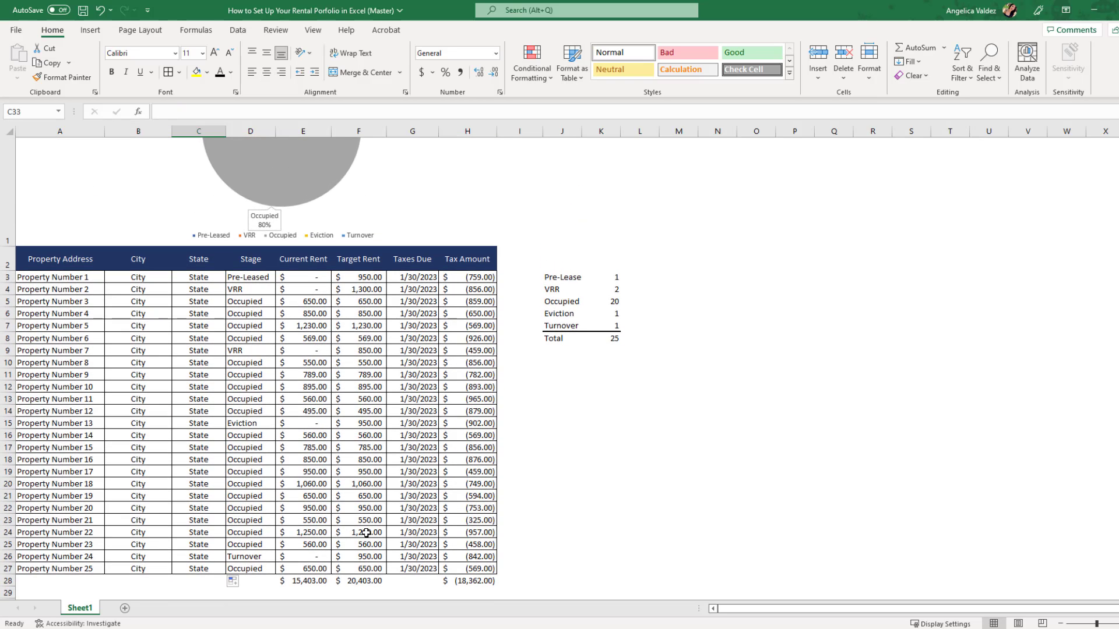
Rename Sheet1 as "Rentals"
right_click(90, 609)
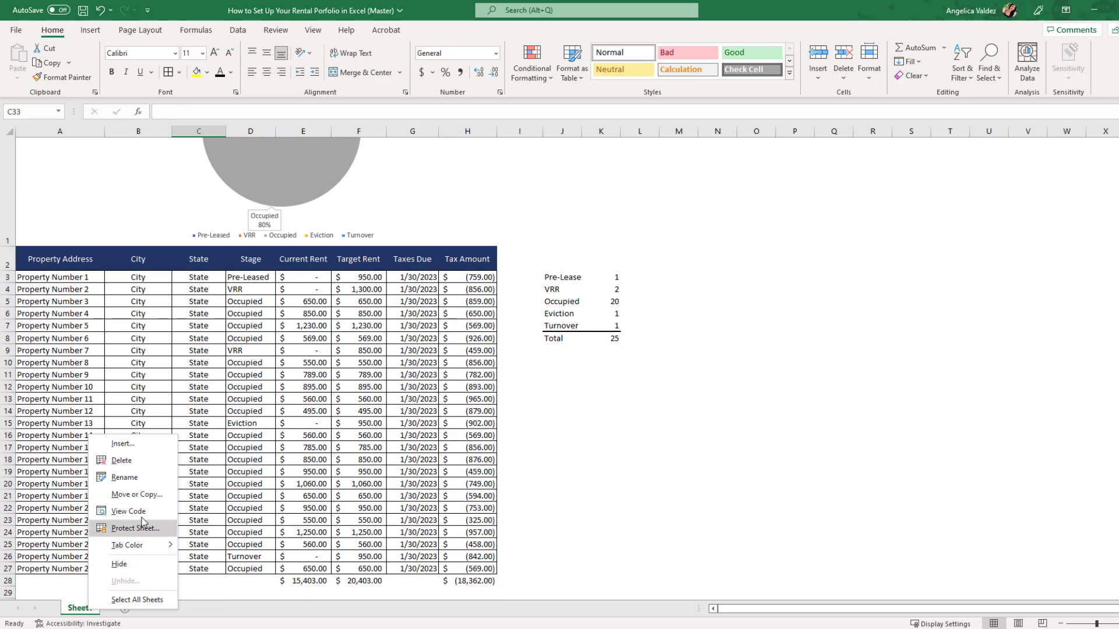
left_click(145, 477)
type("Rentals")
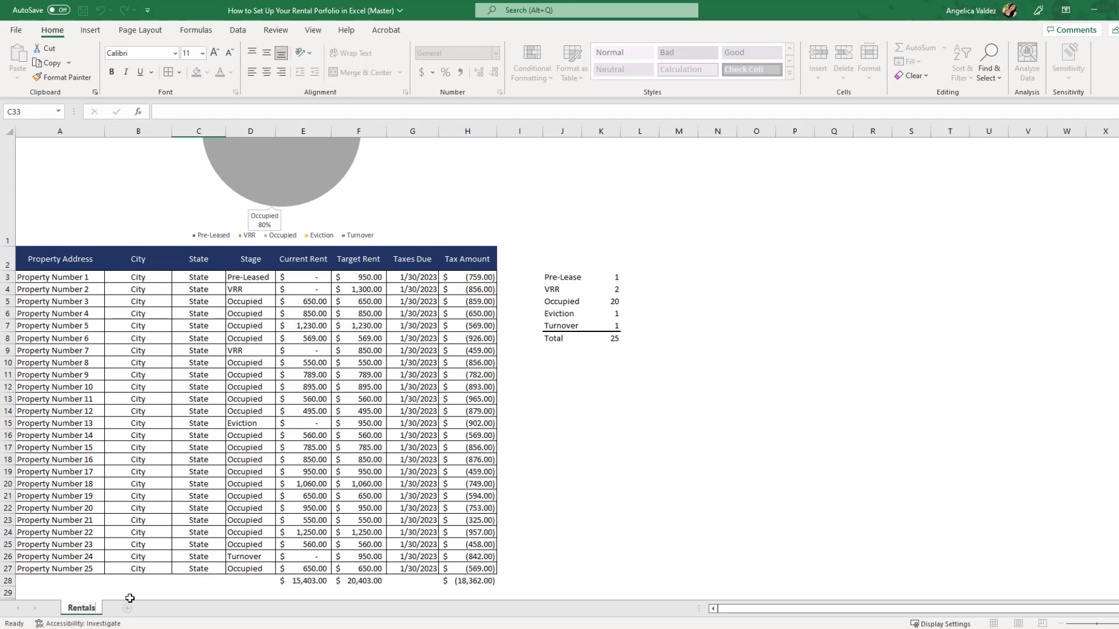
Add a new worksheet after Rentals and name it "Jan"
left_click(127, 608)
right_click(129, 606)
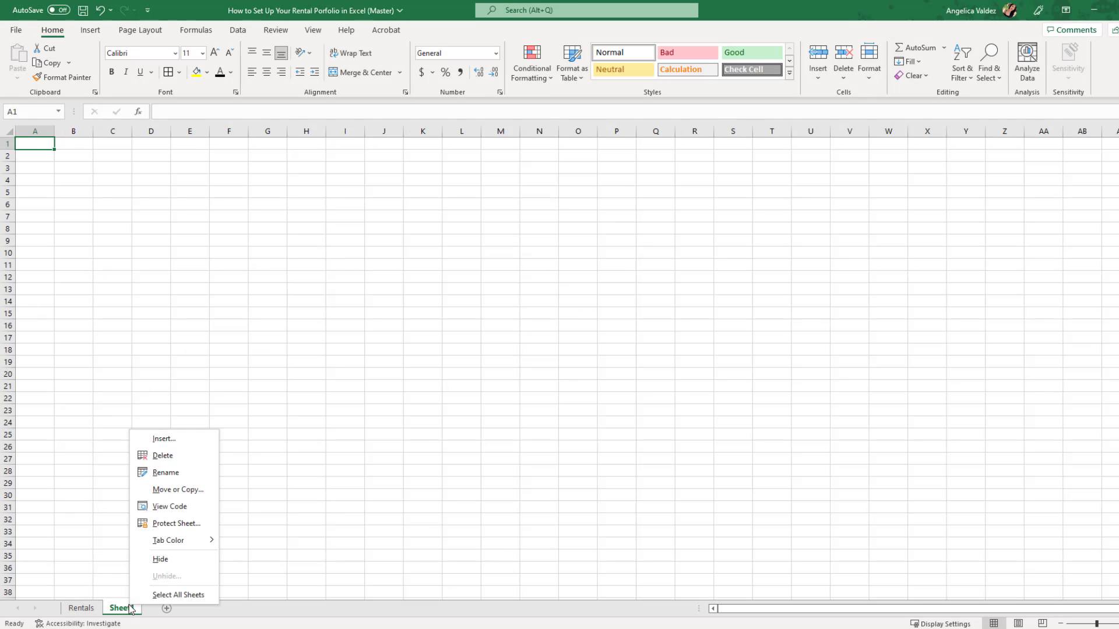
left_click(178, 472)
type("Jan")
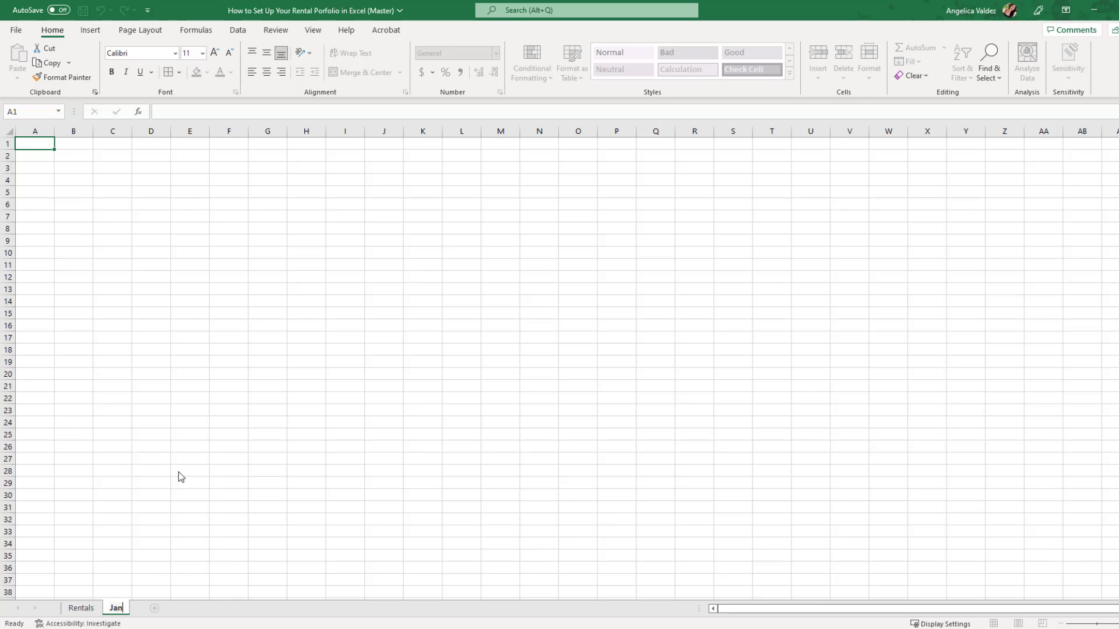
key("Return")
Copy the Property Address column A2:A27 from Rentals to A1 of the Jan sheet and widen column A to fit
left_click(81, 608)
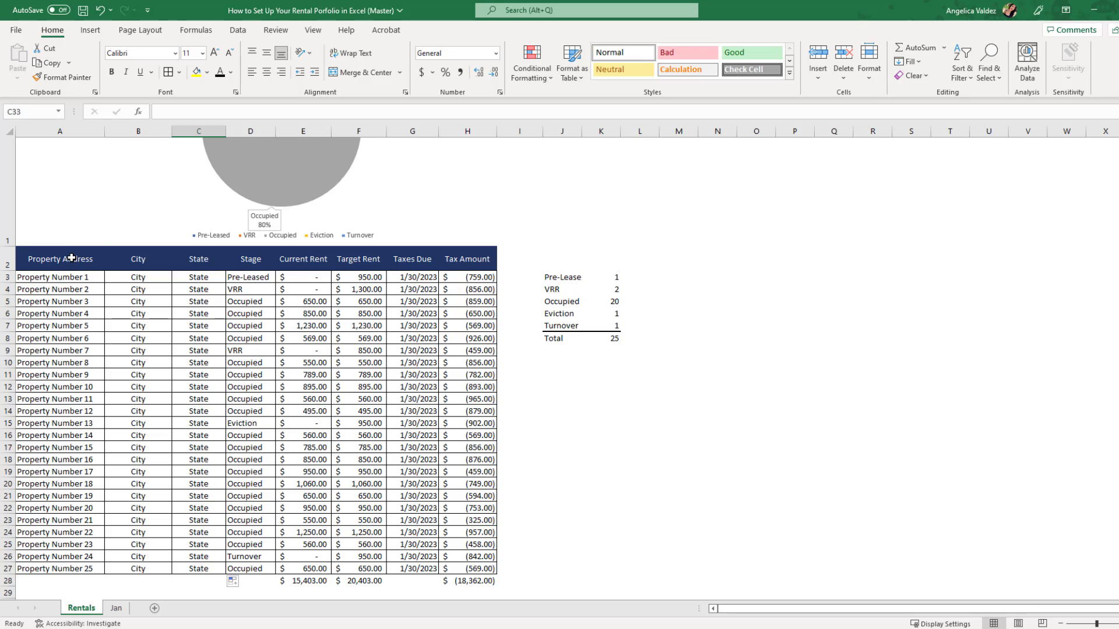
left_click_drag(71, 258, 43, 569)
key("ctrl+c")
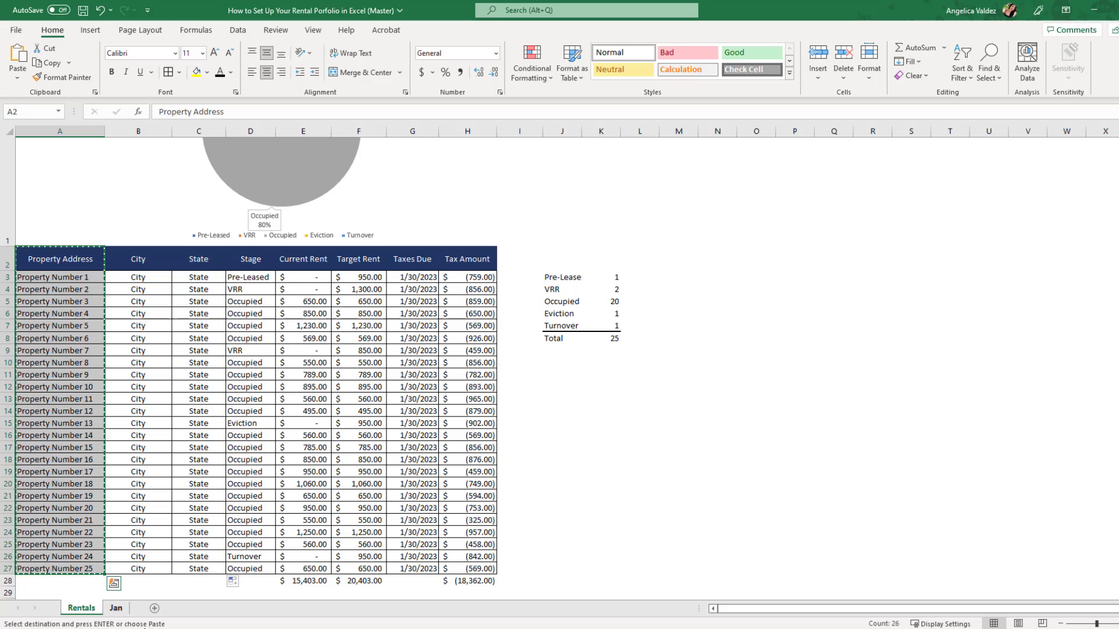
left_click(116, 608)
key("ctrl+v")
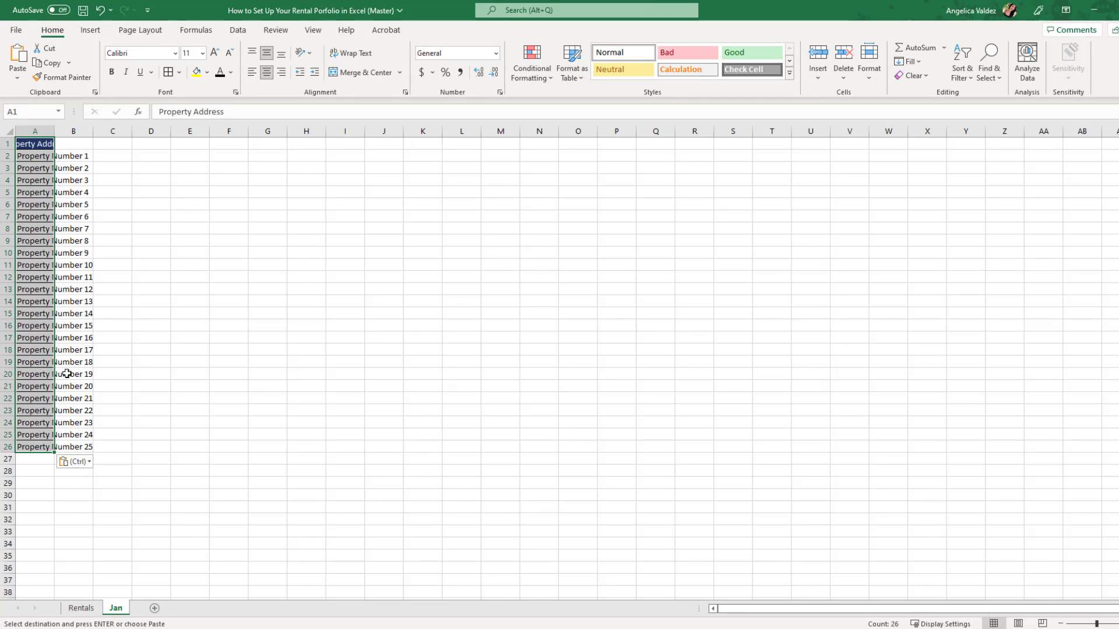
left_click_drag(54, 130, 116, 130)
left_click(196, 300)
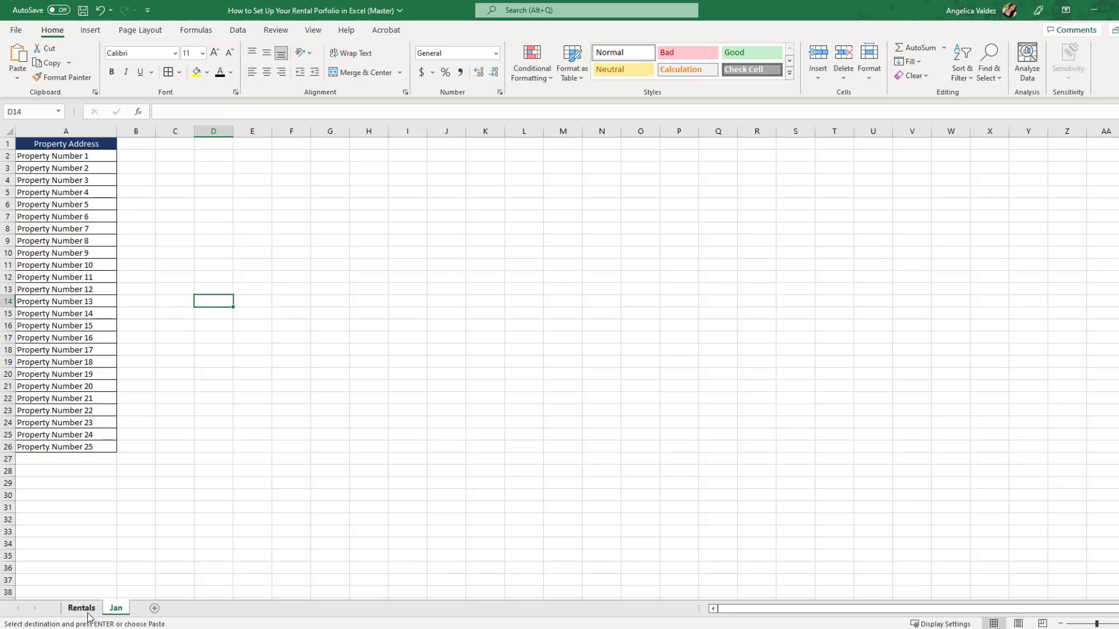
Copy the Stage column D2:D27 from Rentals to B1 of the Jan sheet and widen column B to fit
left_click(87, 611)
left_click_drag(245, 259, 249, 569)
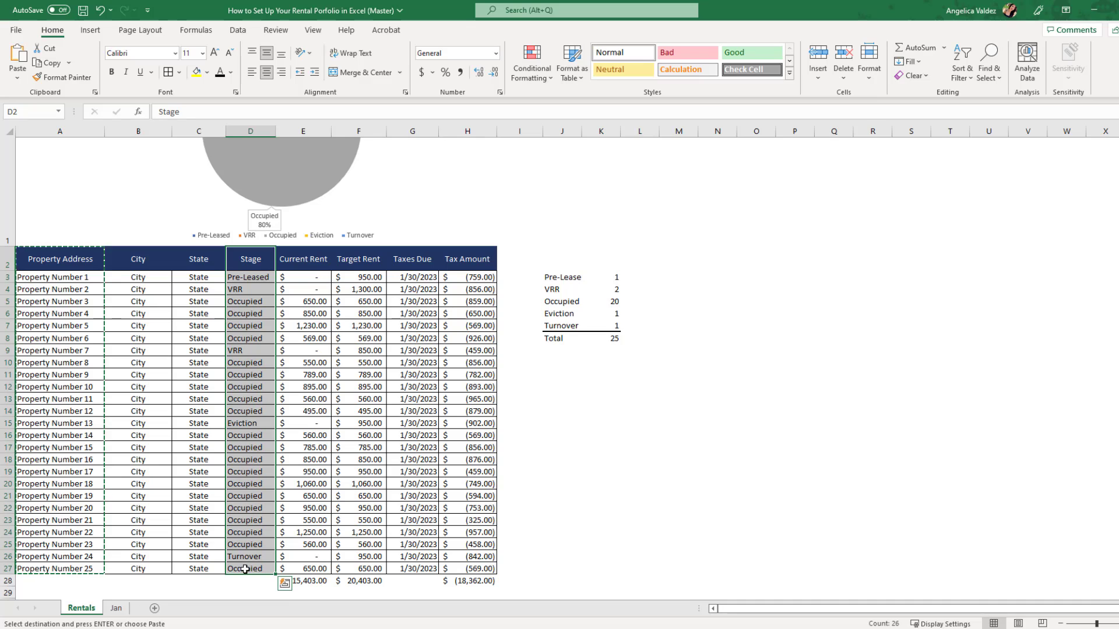
key("ctrl+c")
left_click(116, 608)
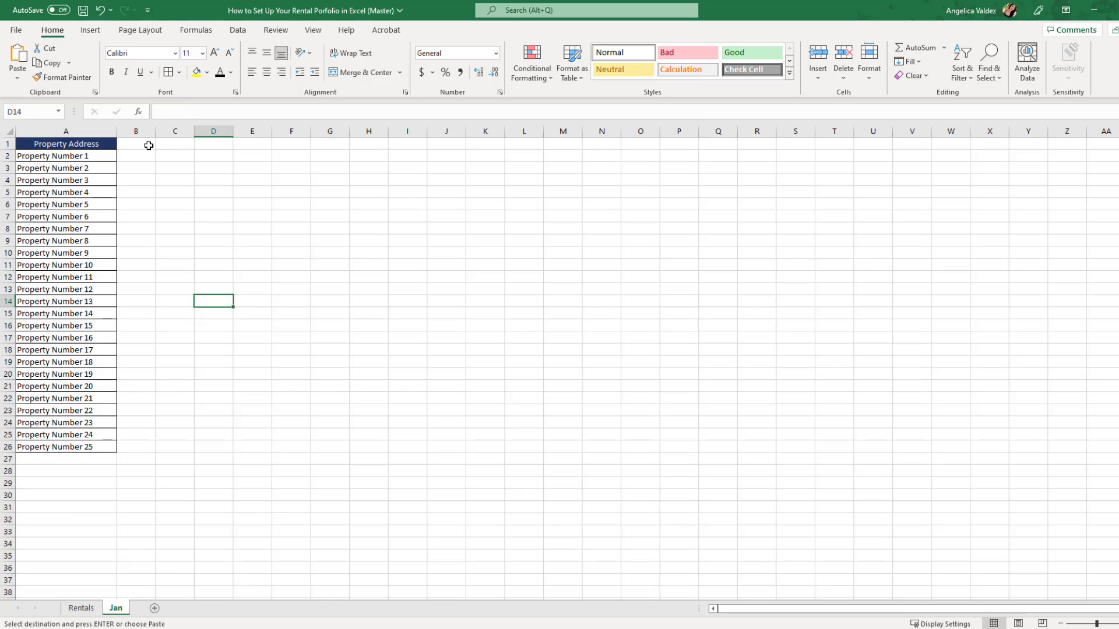
left_click(148, 145)
key("ctrl+v")
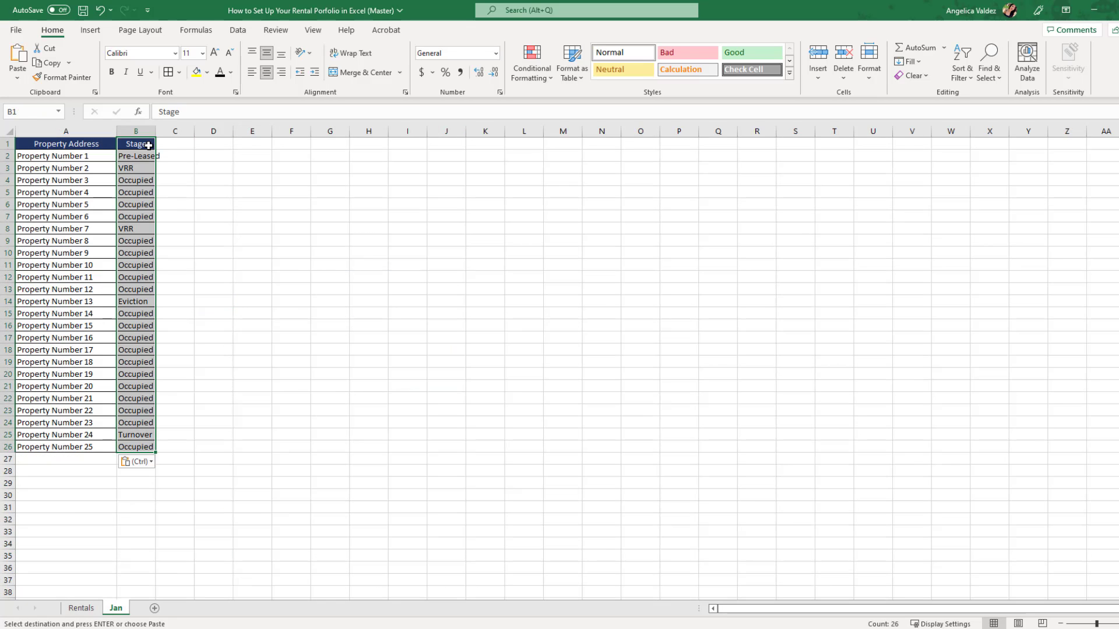
left_click_drag(156, 134, 171, 134)
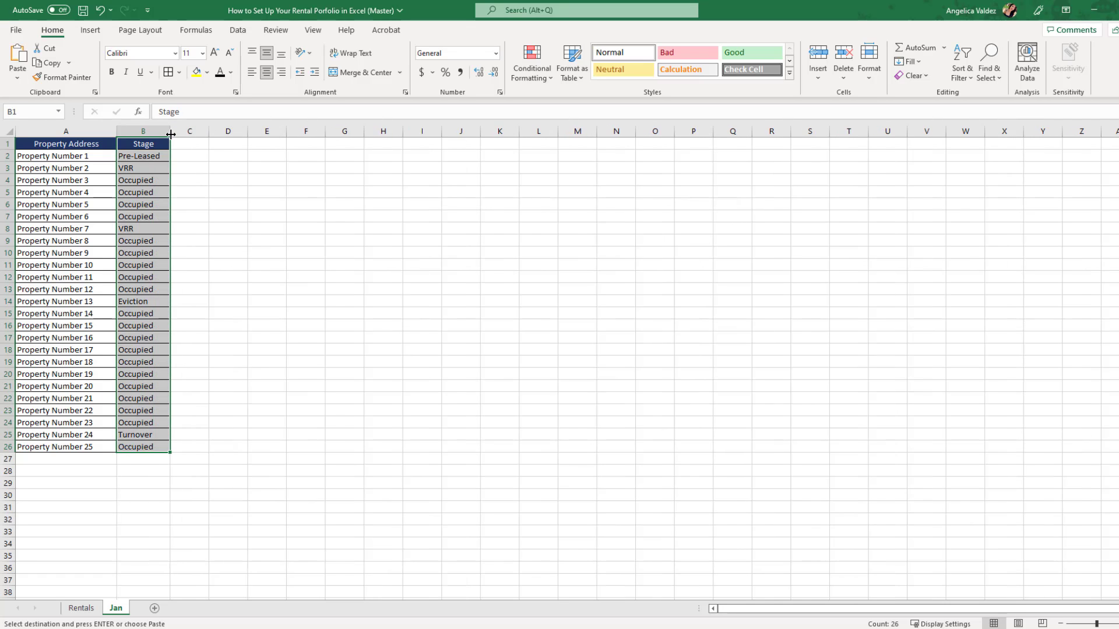
Enter the headers "Rent Income", "Repairs", "Utilities" and "Insurance" in C1:F1 of the Jan sheet
left_click(186, 145)
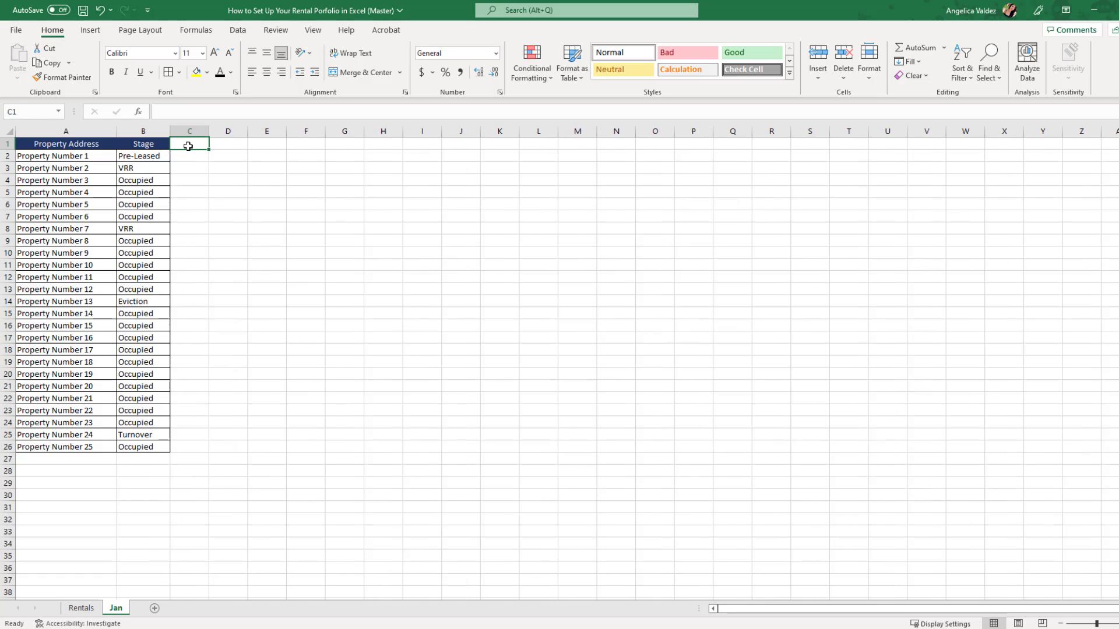
type("Rent Income")
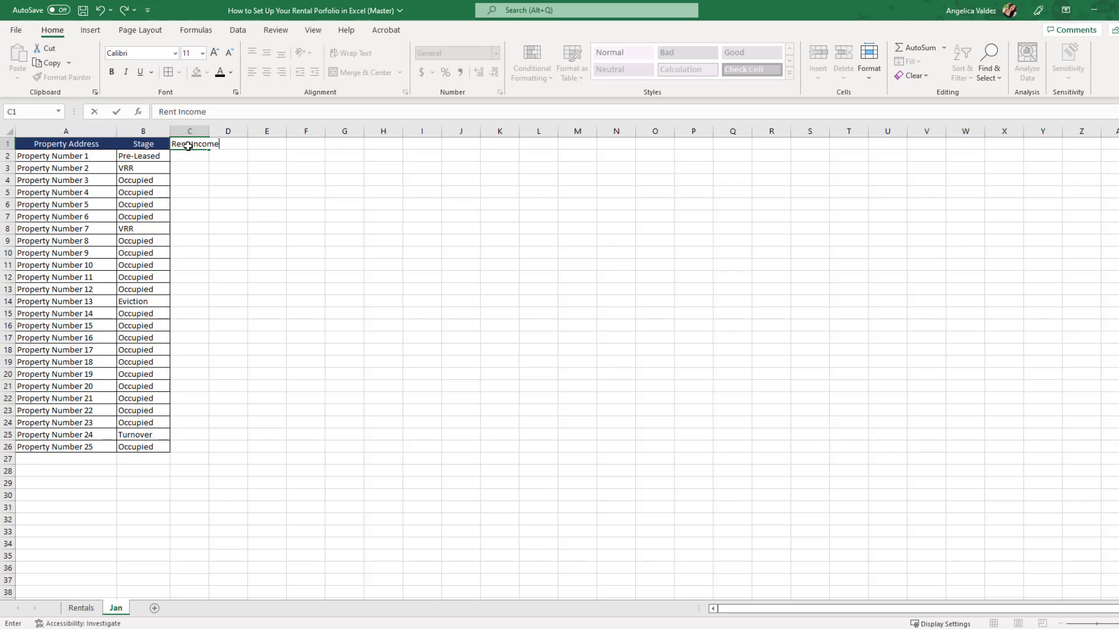
left_click(226, 145)
type("Repairs")
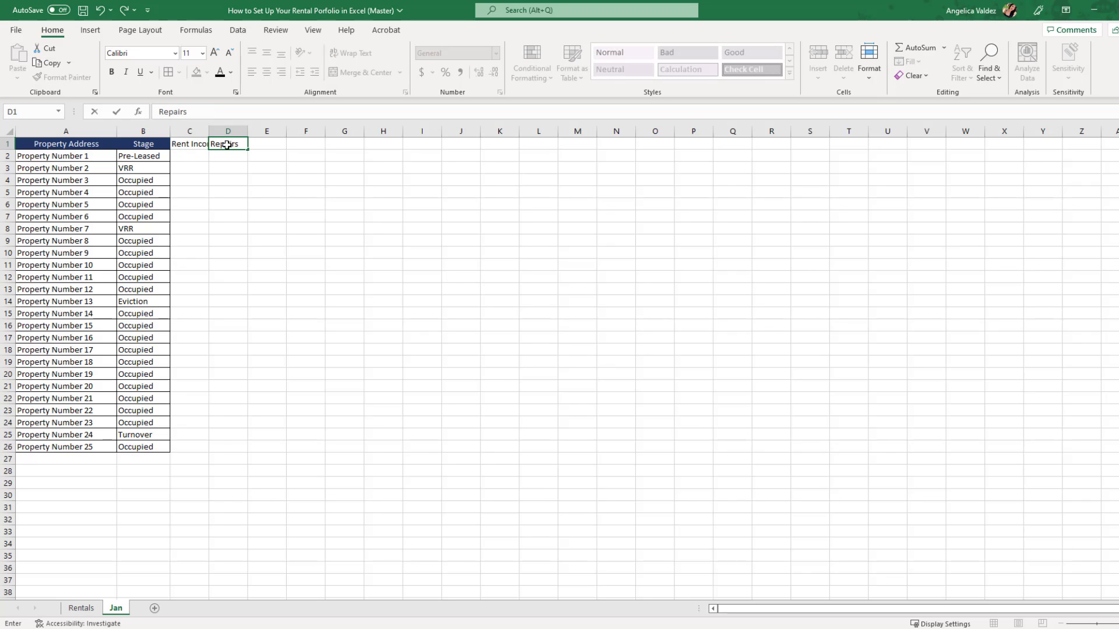
key("Tab")
type("Utit")
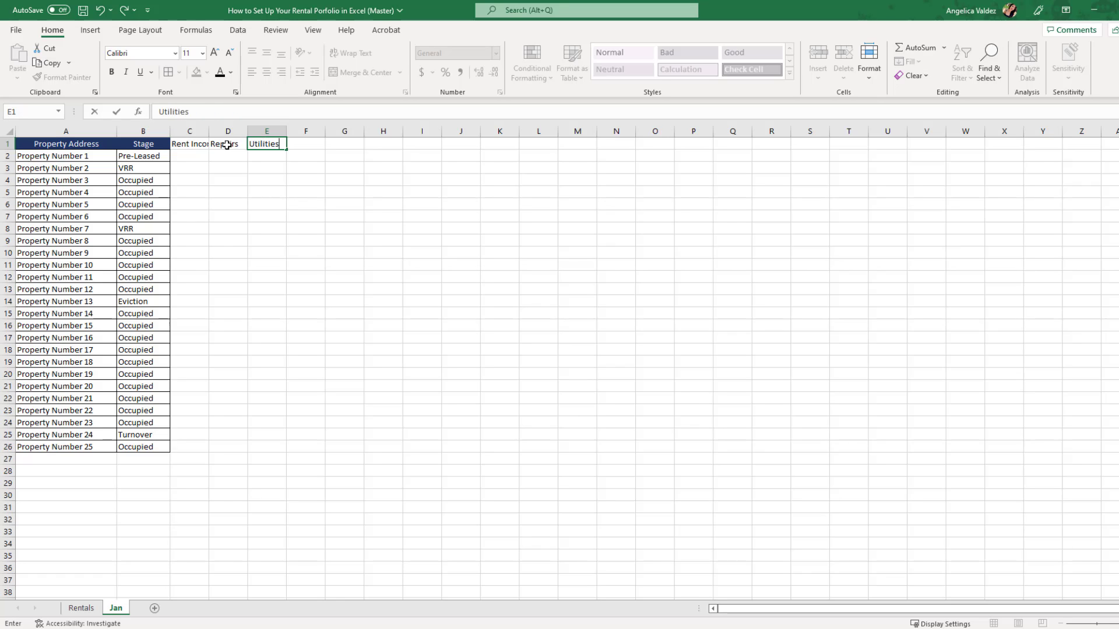
key("Tab")
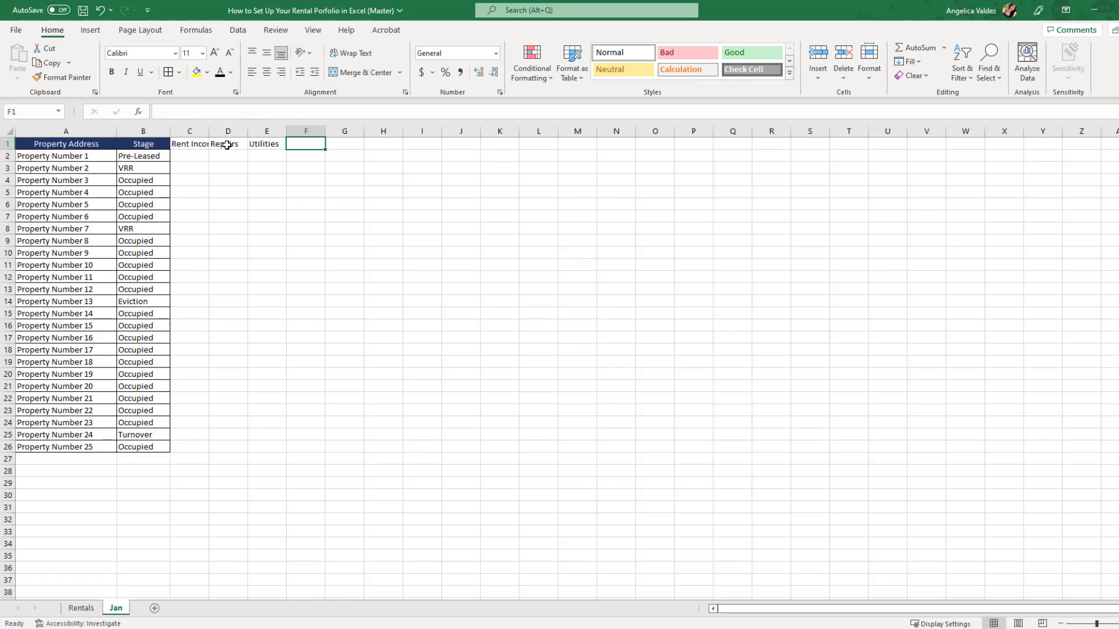
type("Insurance")
key("Tab")
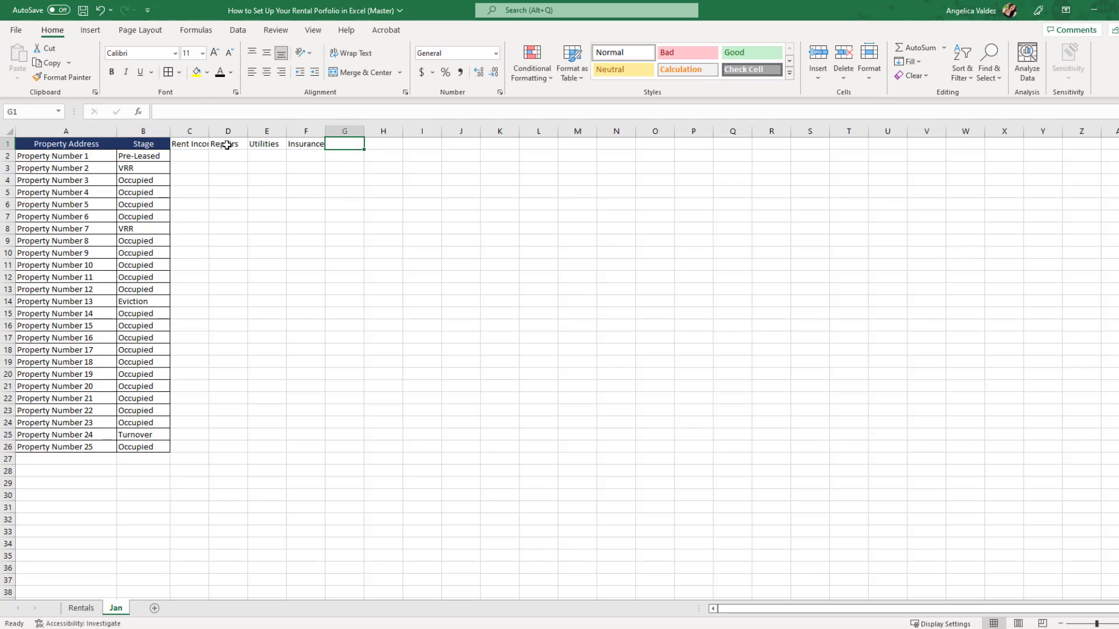
Continue the header row in G1:K1 with "PM Fees (Optional)", "Taxes", "Balance", "Notes" and "PRI"
type("PM Fees (Optional")
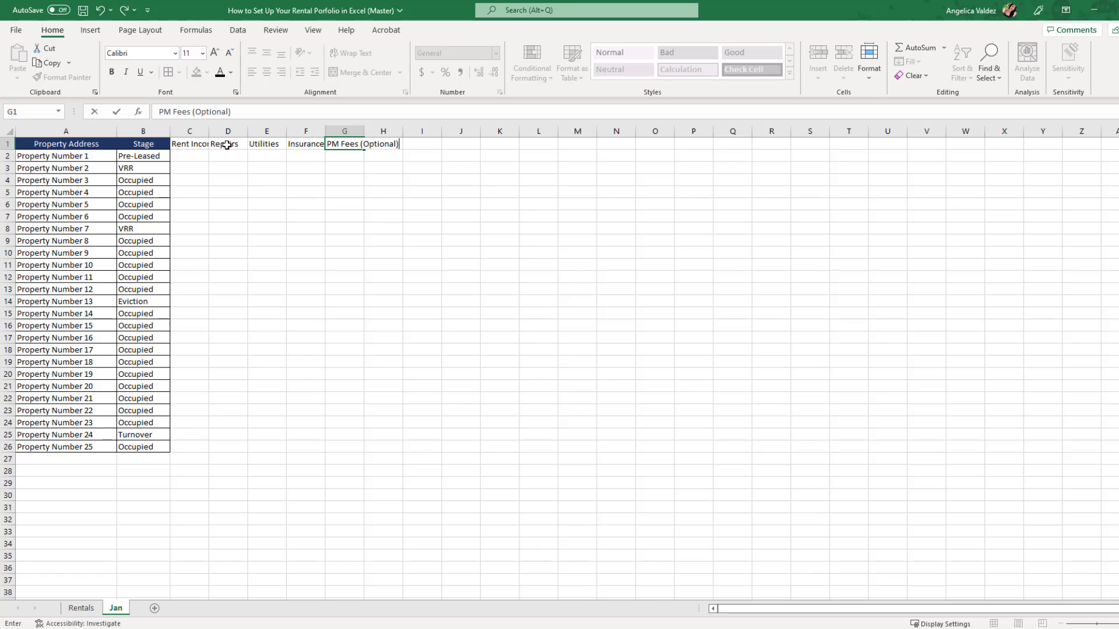
key("Tab")
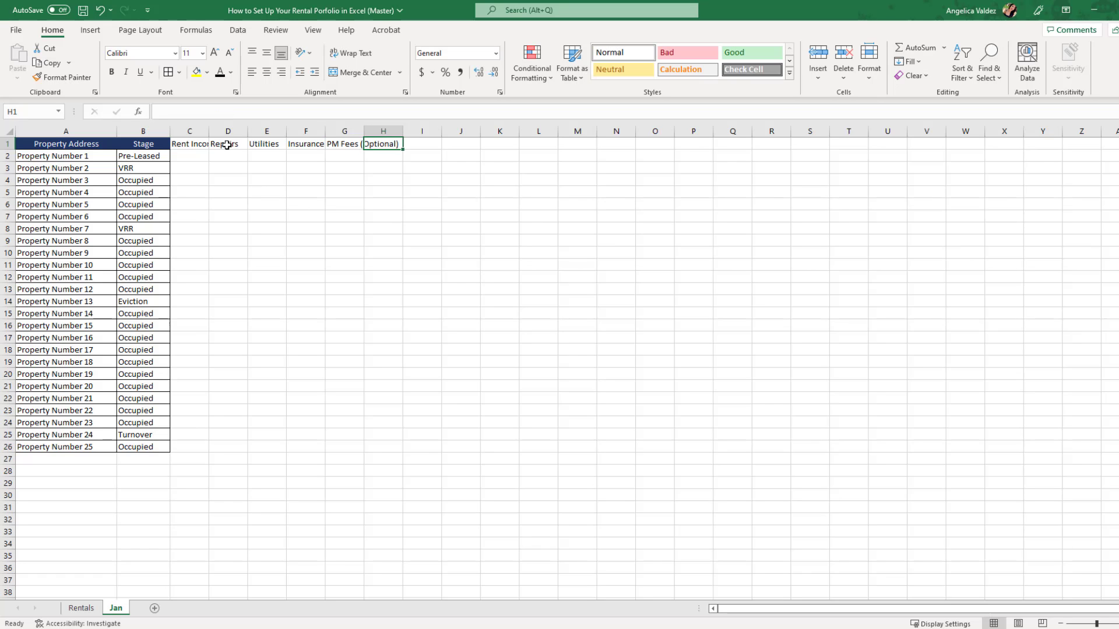
type("Taxes")
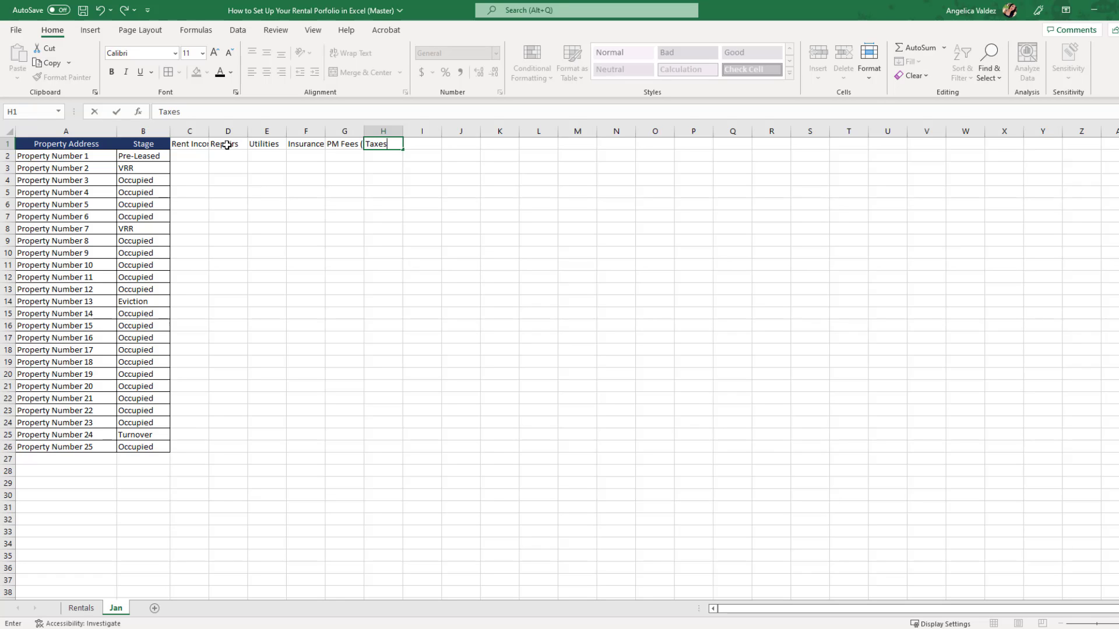
key("Tab")
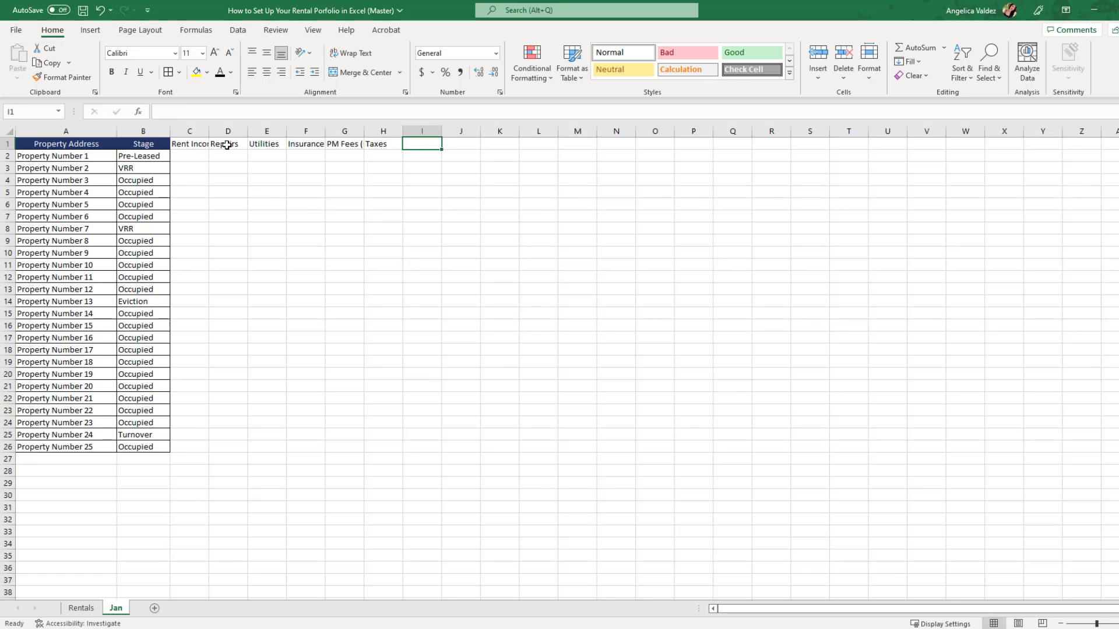
type("Balance")
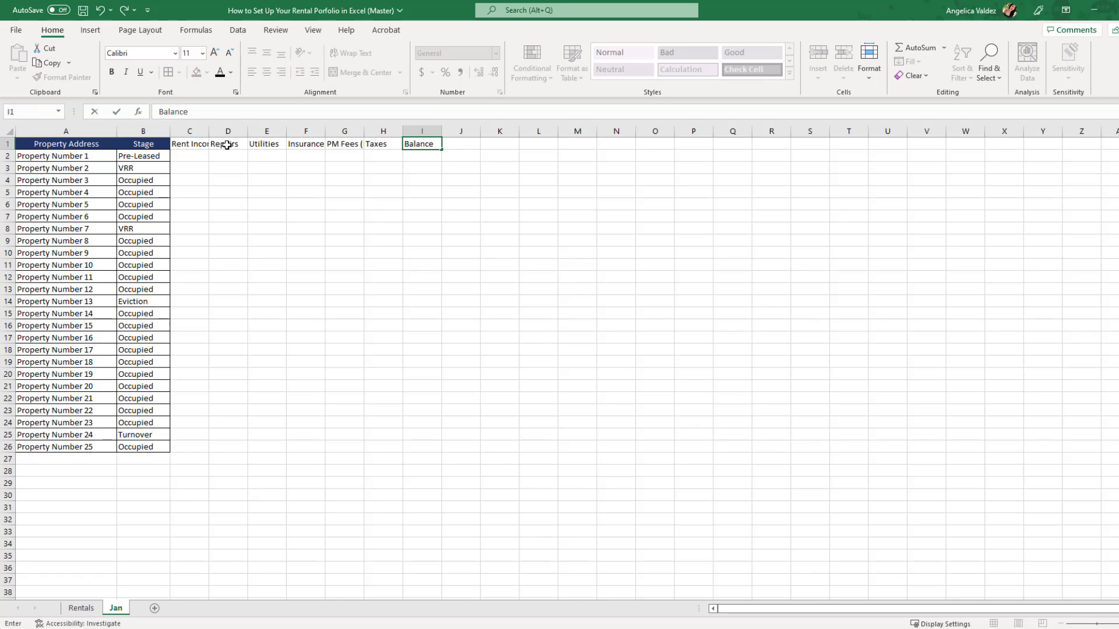
key("Tab")
type("N")
key("Tab")
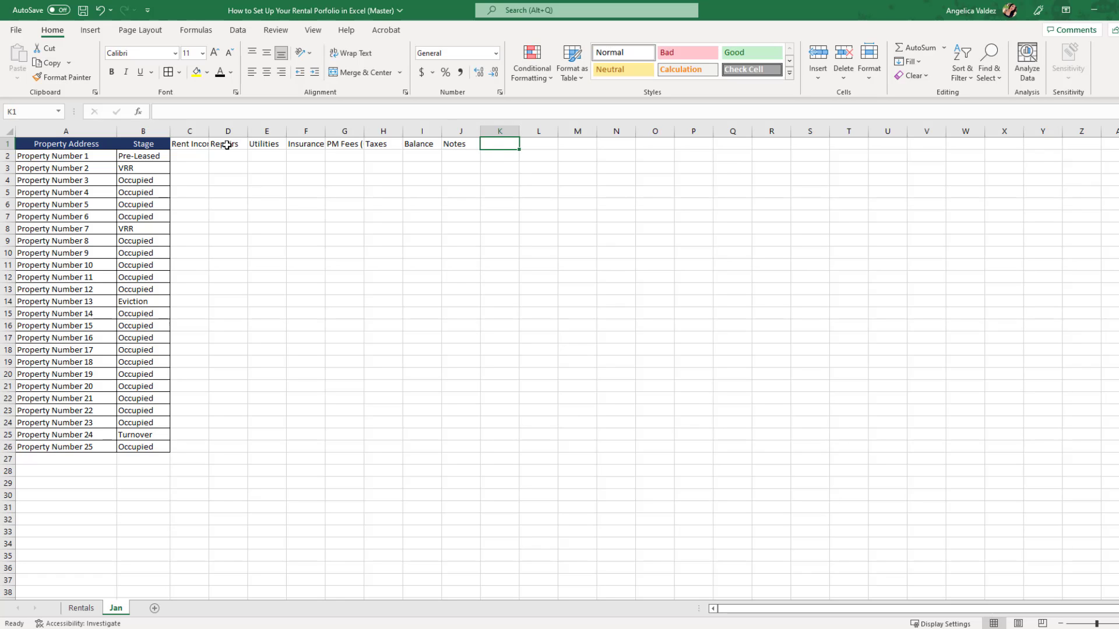
type("PRI")
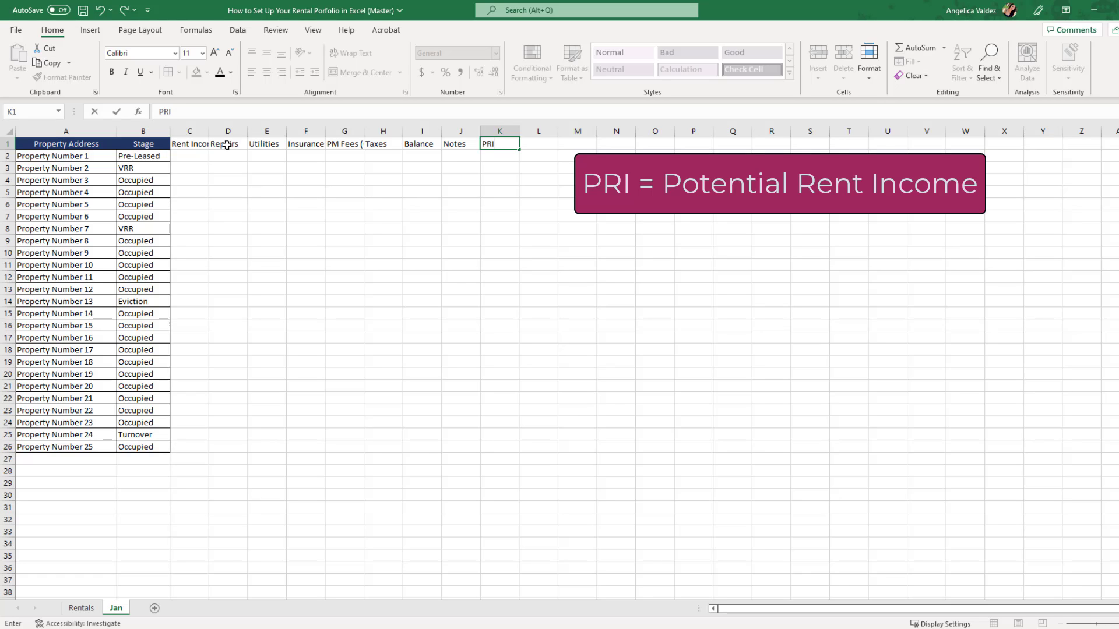
key("Tab")
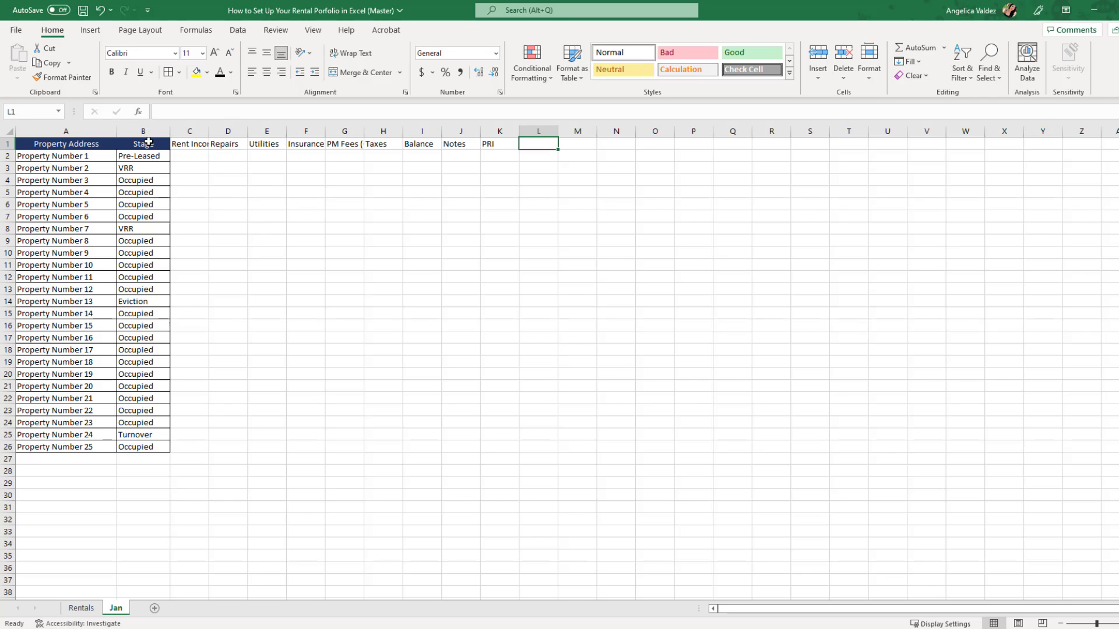
Fill the header row A1:K1 of the Jan sheet with the standard dark blue color
left_click_drag(92, 143, 500, 143)
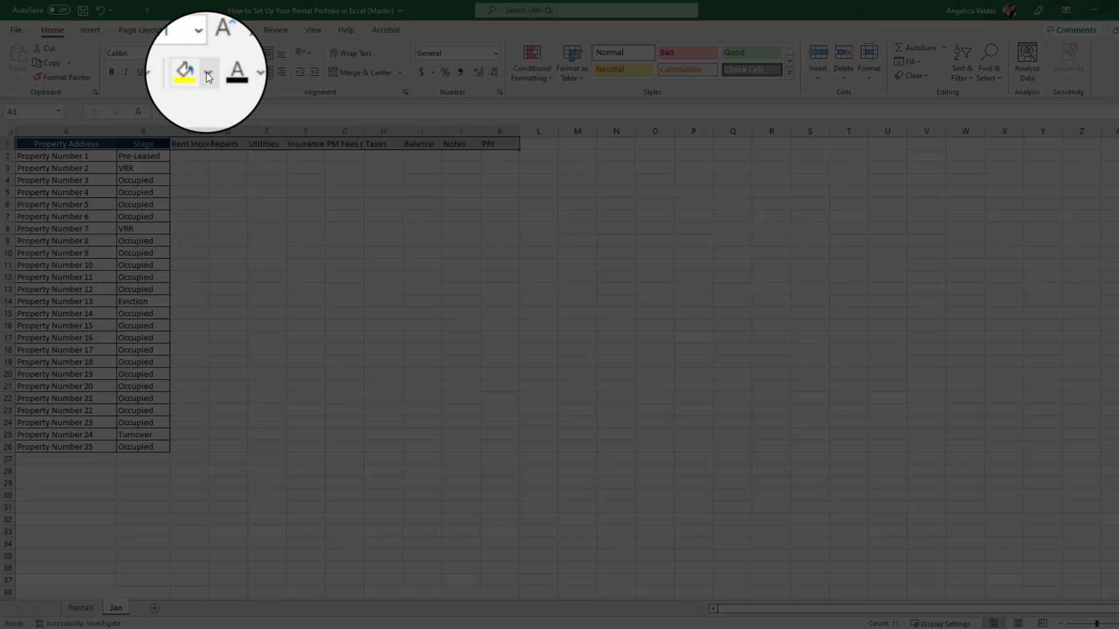
left_click(206, 72)
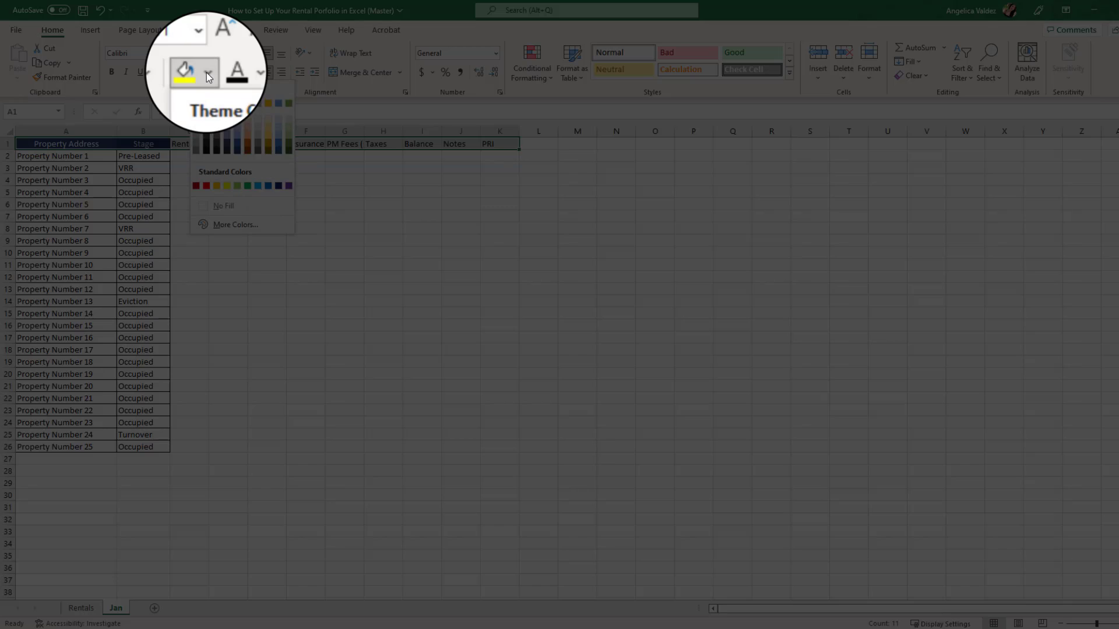
left_click(278, 185)
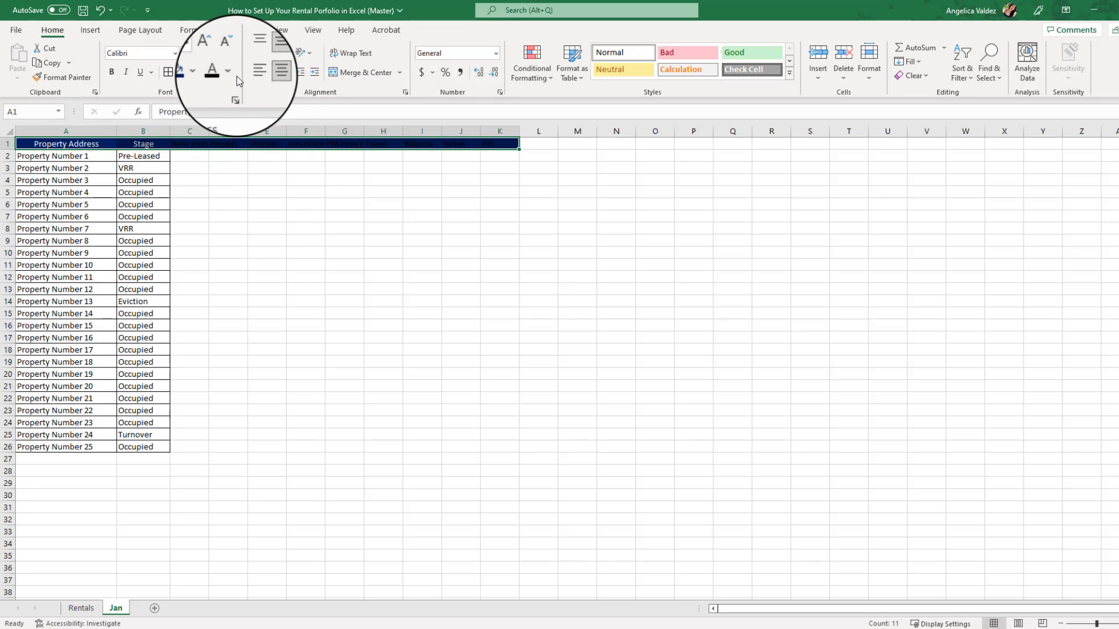
Make the header row text white, and wrap the "PM Fees (Optional)" header in G1 onto two lines with column G slightly wider
left_click(230, 72)
left_click(221, 121)
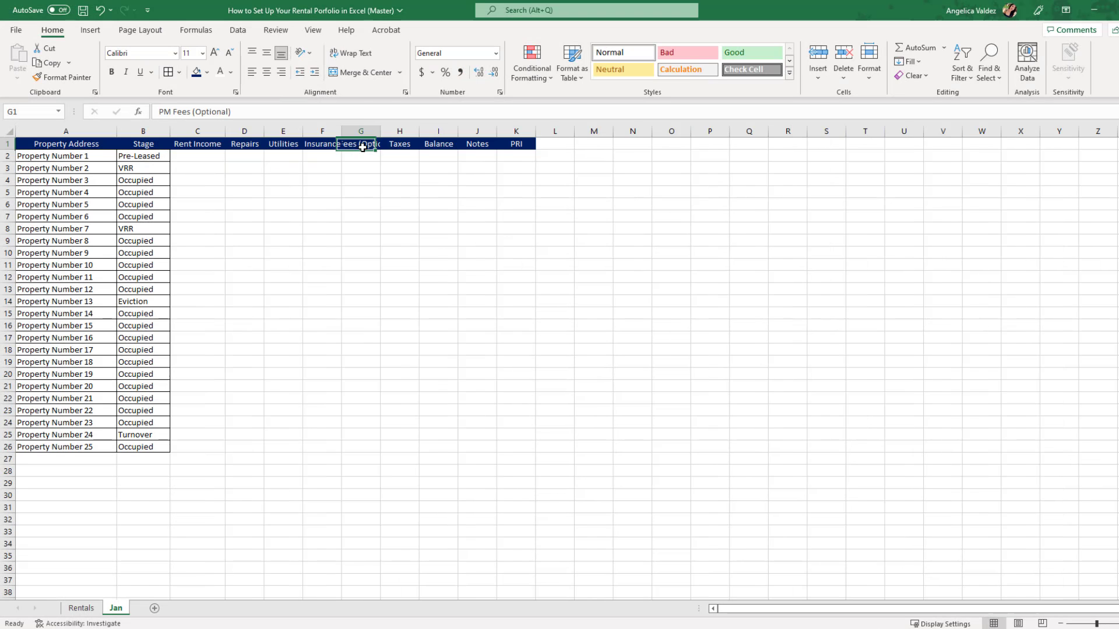
left_click(361, 143)
left_click(351, 53)
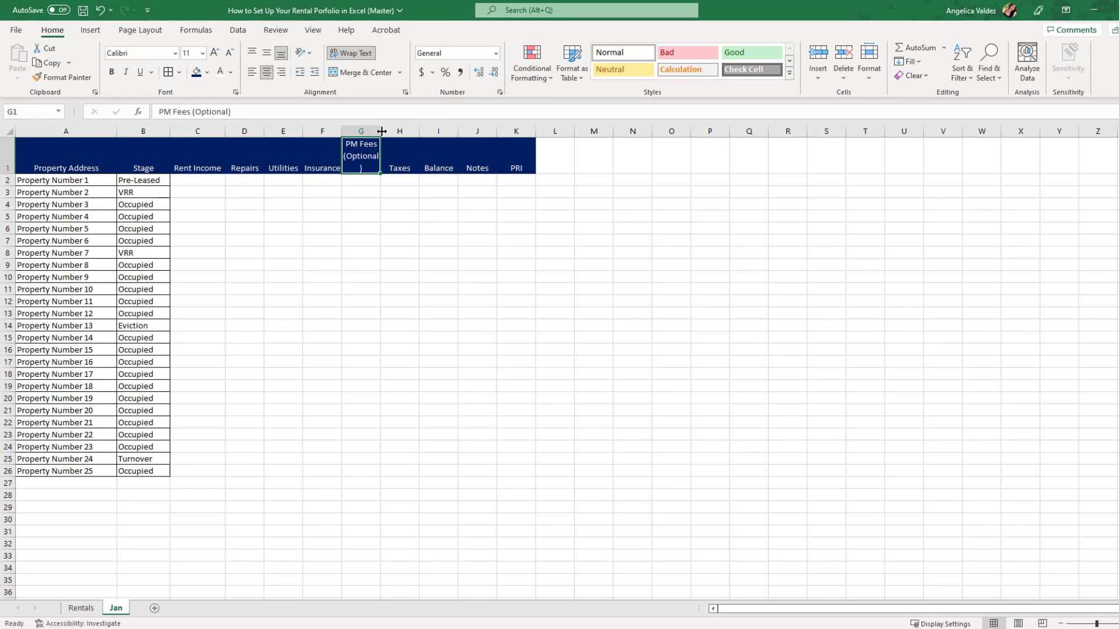
left_click_drag(380, 131, 387, 132)
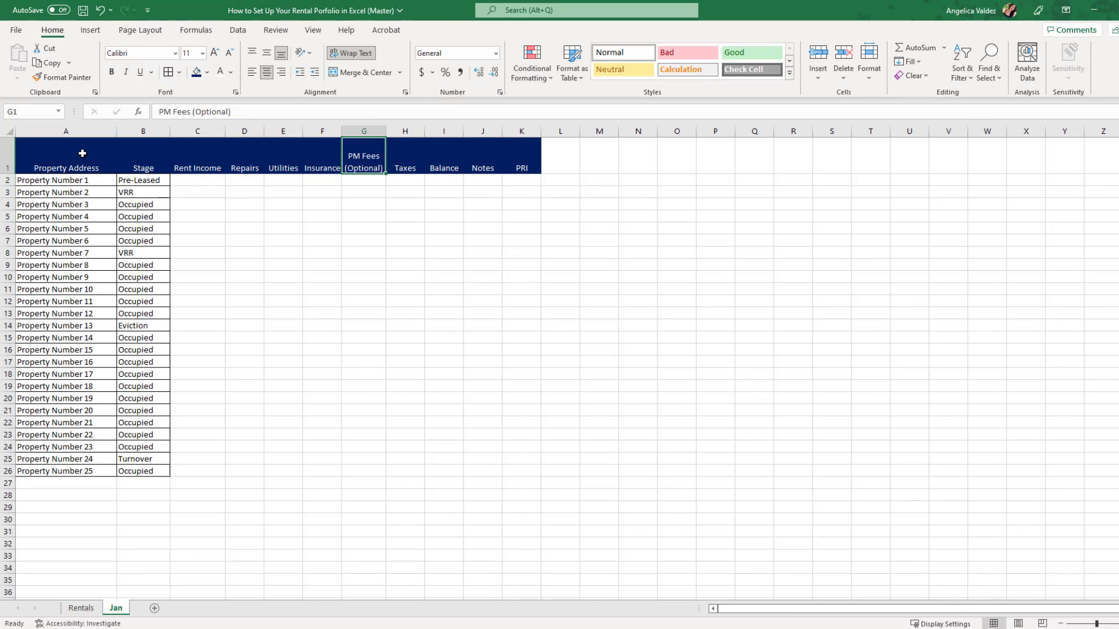
Middle-align the headers in A1:K1 vertically and apply all borders to C2:J26
left_click_drag(82, 153, 513, 153)
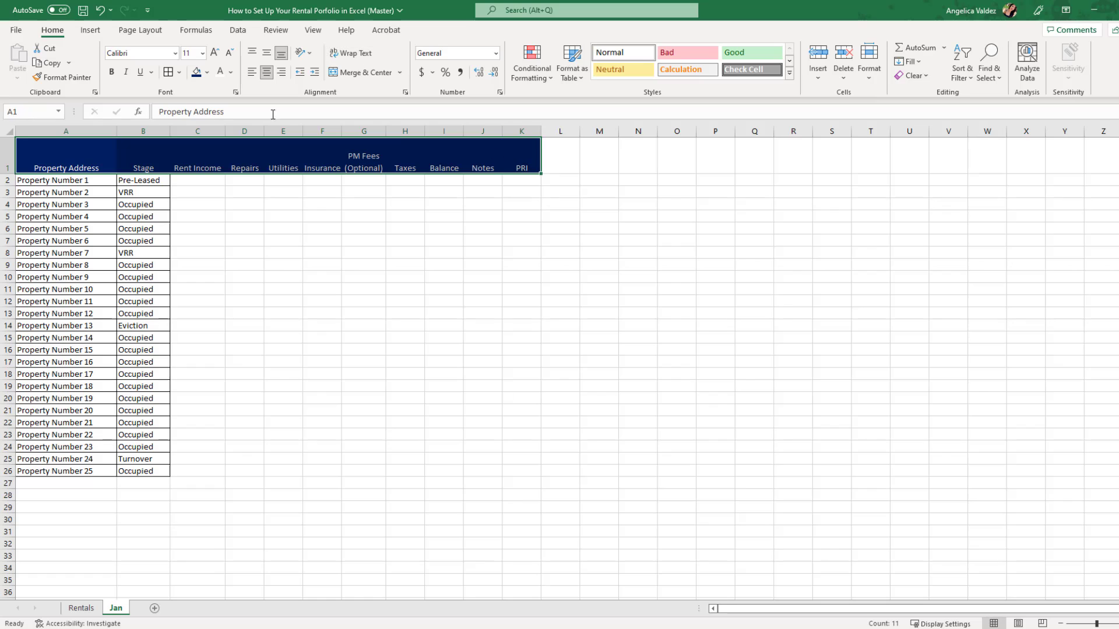
left_click(266, 52)
left_click_drag(187, 166, 470, 454)
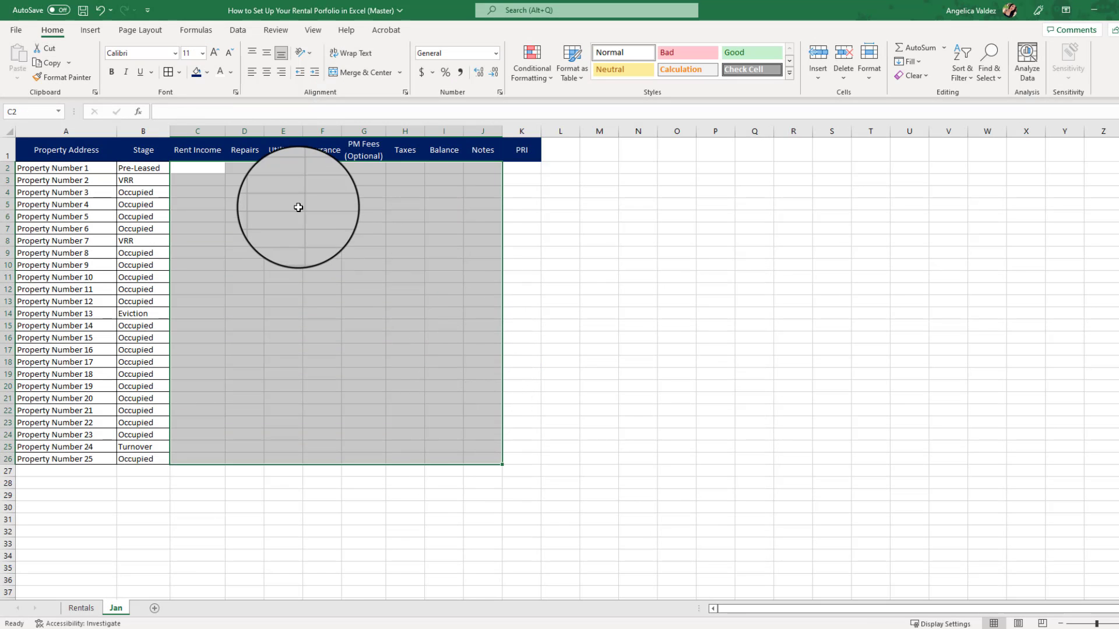
left_click(169, 71)
Enter 0 as Property Number 1's rent income in C2 and apply the dollar Accounting format to C2:I26
left_click(215, 168)
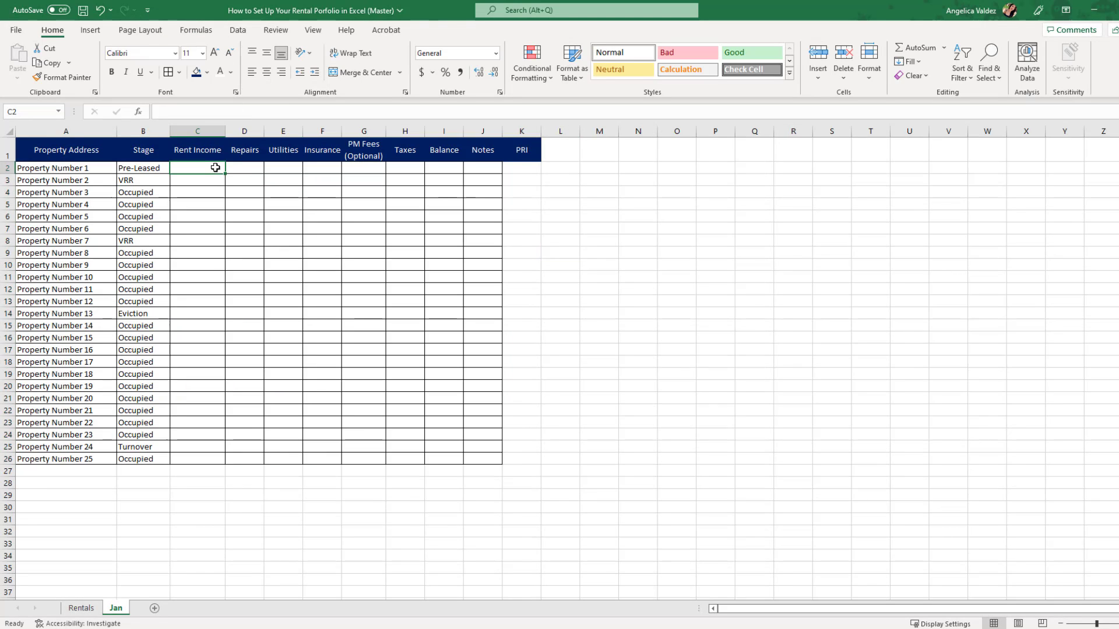
type("0")
key("Return")
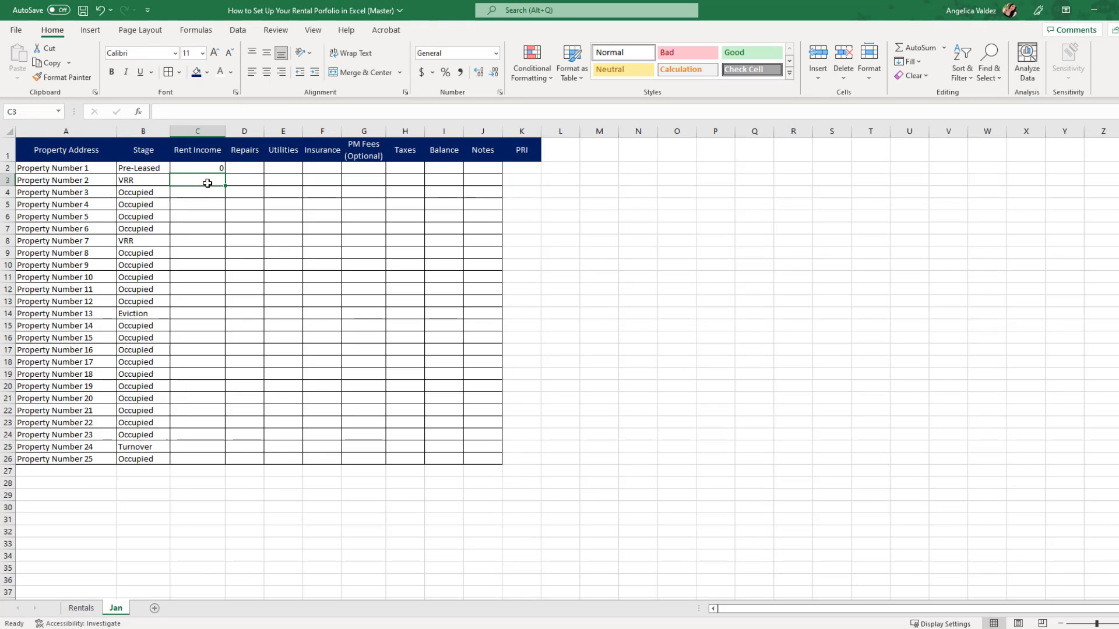
left_click_drag(209, 167, 432, 462)
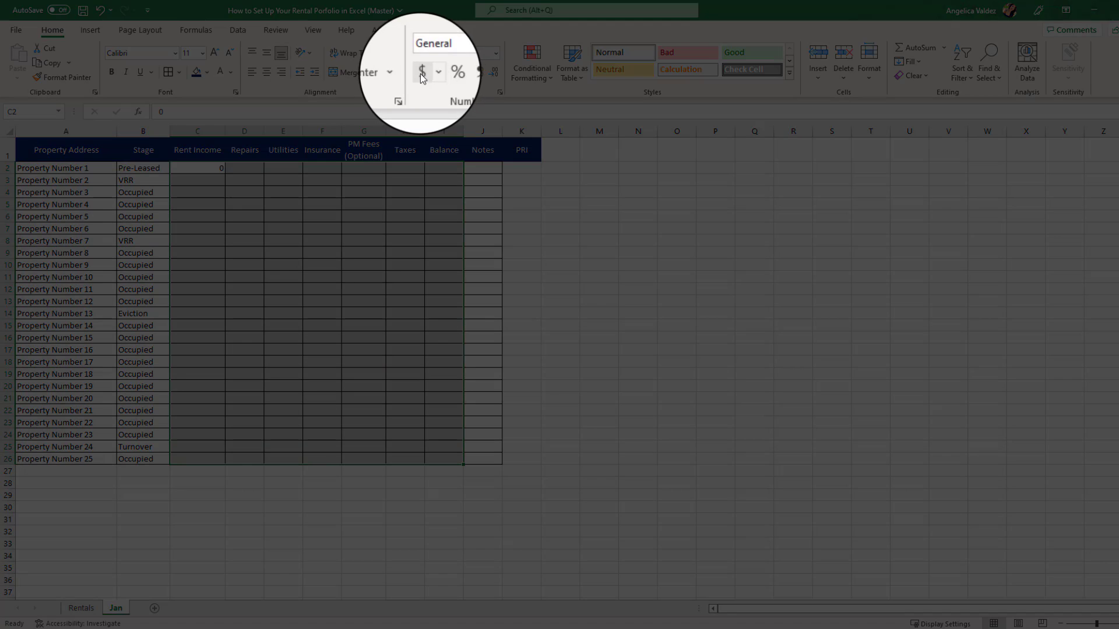
left_click(421, 72)
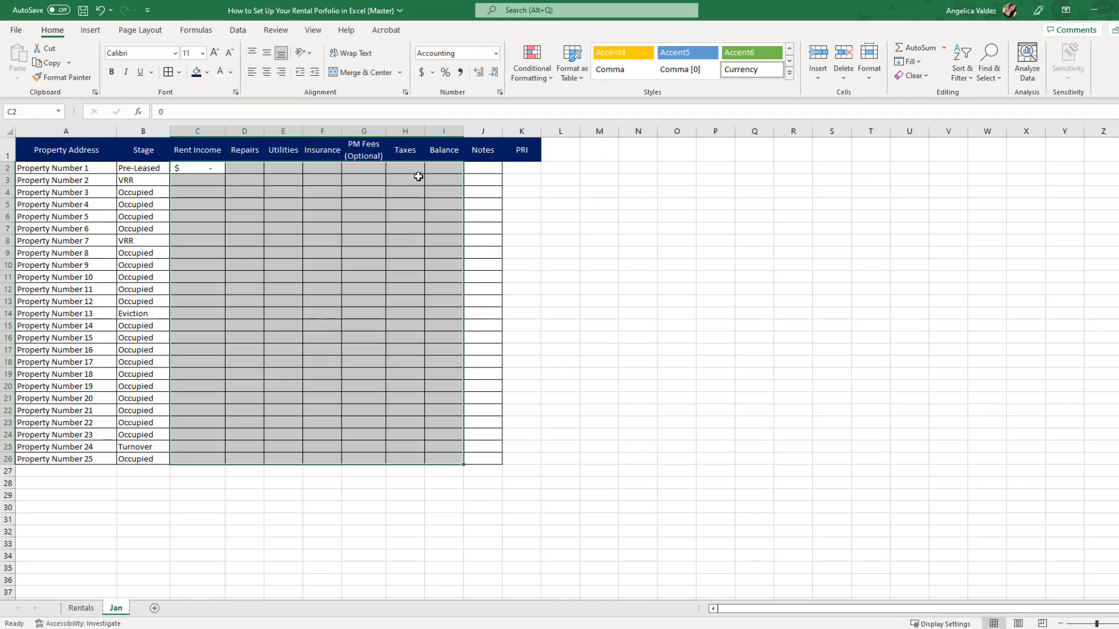
Widen the Notes column to about four times its width and the Balance column to nearly twice its width
left_click(490, 215)
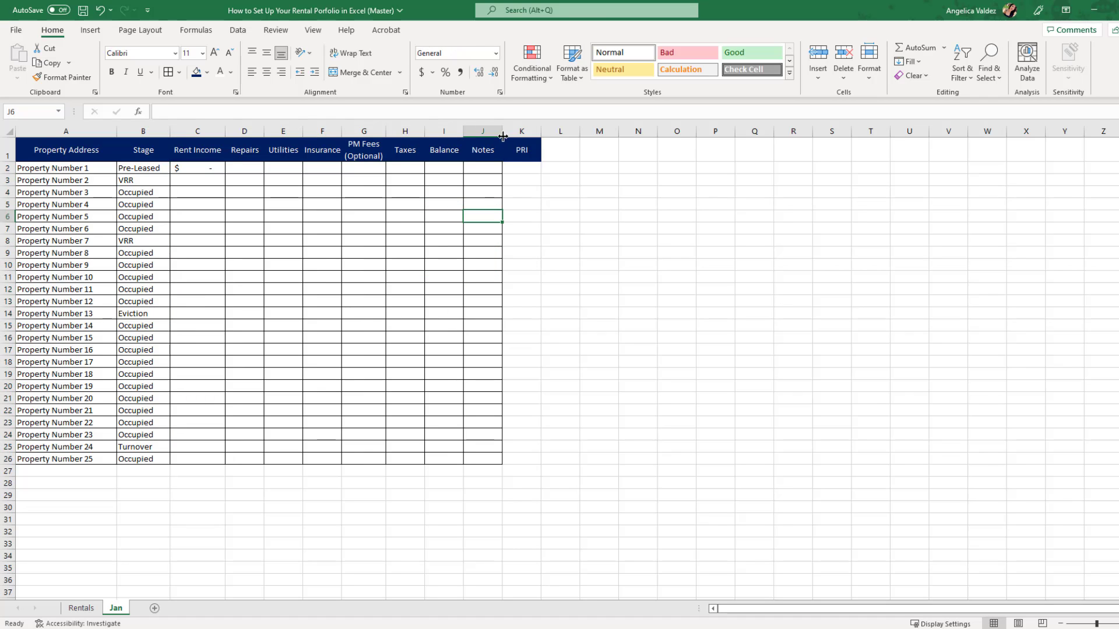
left_click_drag(503, 130, 601, 131)
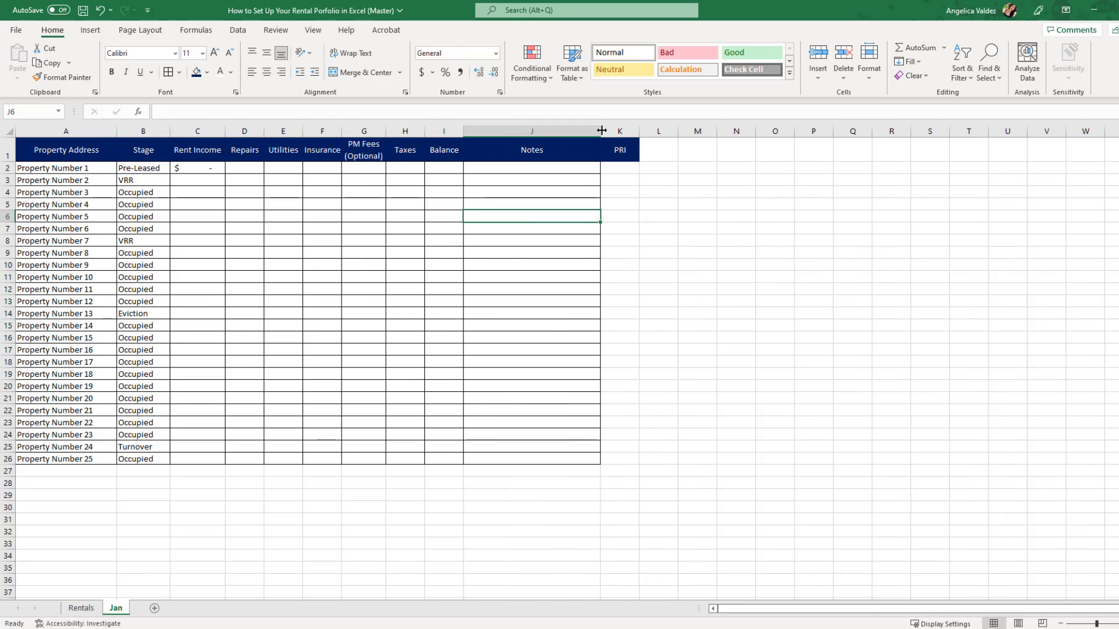
left_click_drag(622, 132, 622, 131)
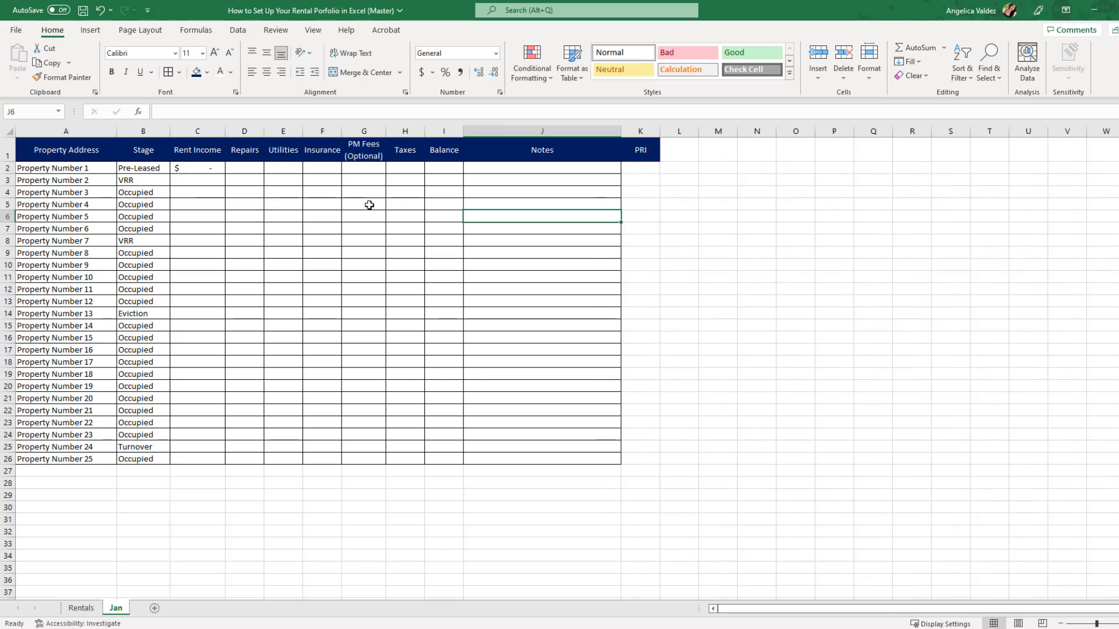
left_click_drag(463, 135, 492, 131)
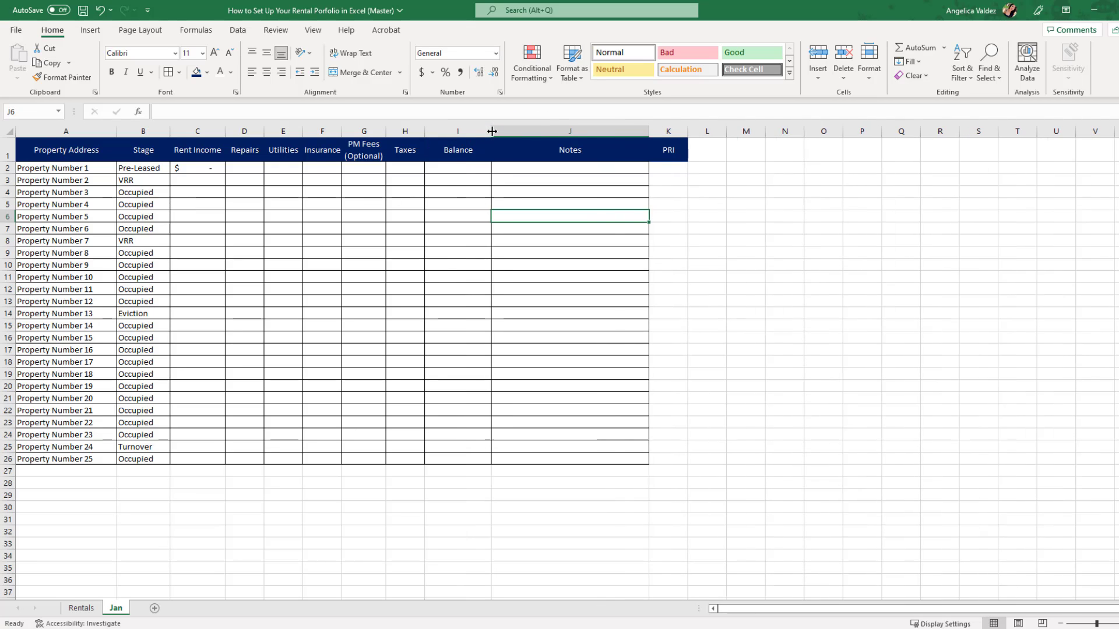
Enter 0 rent income for the remaining VRR, Eviction and Turnover properties in C3, C8, C14 and C25
left_click(211, 180)
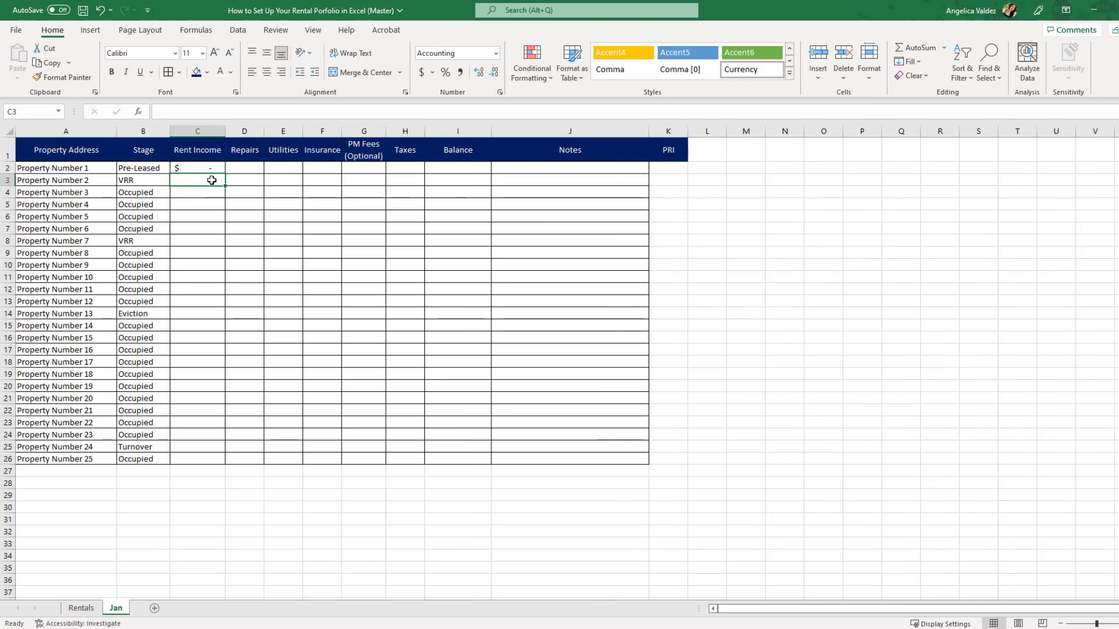
type("0")
left_click(197, 241)
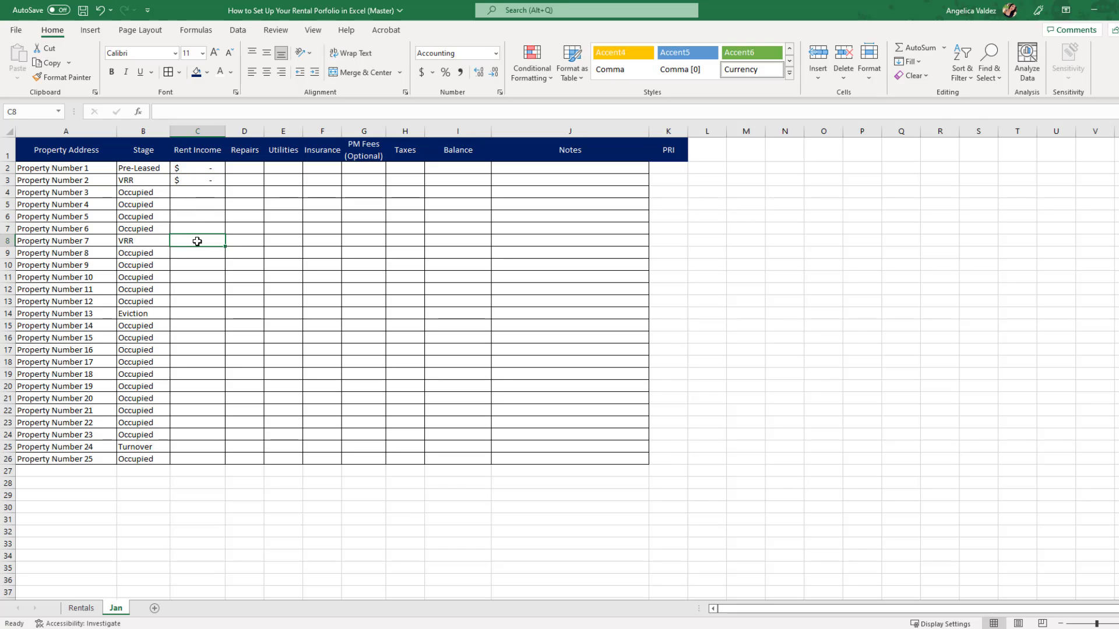
type("0")
left_click(187, 314)
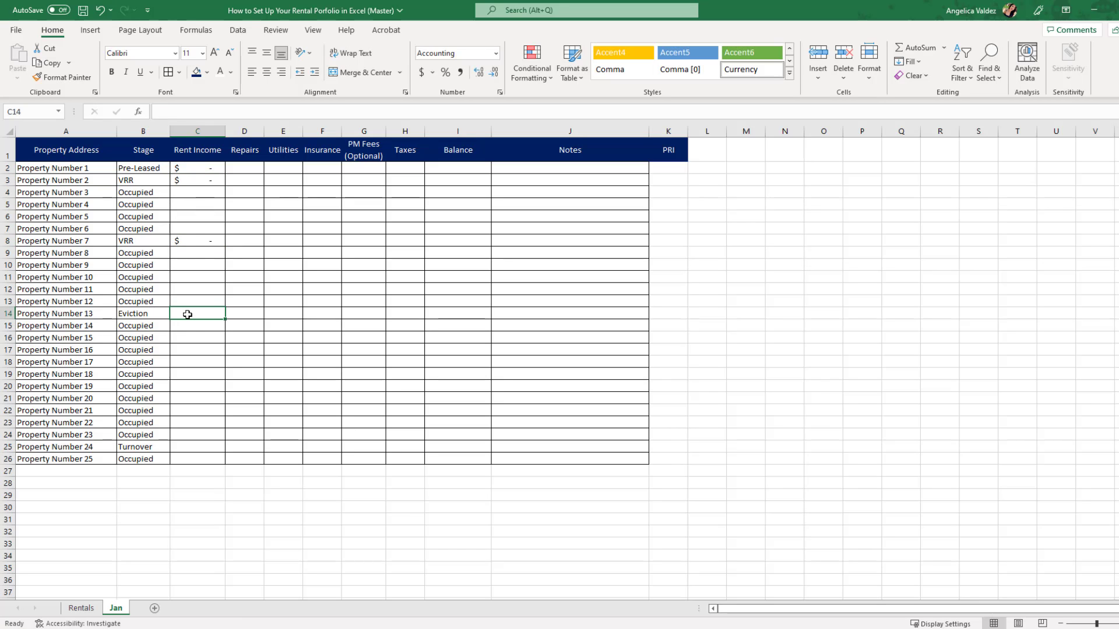
type("0")
left_click(180, 447)
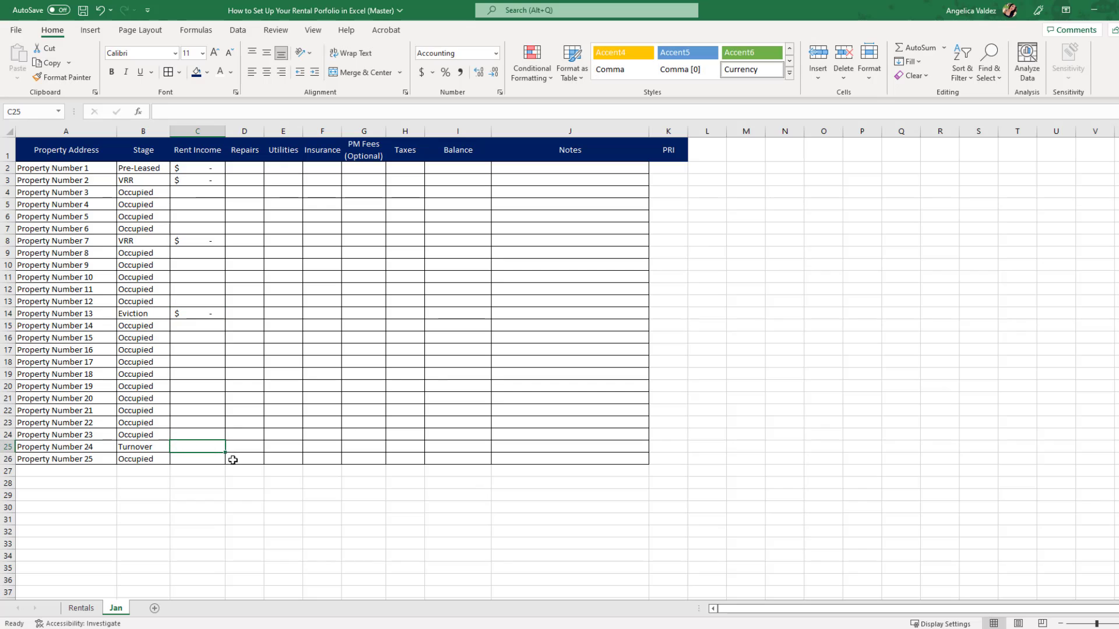
type("0")
left_click(239, 497)
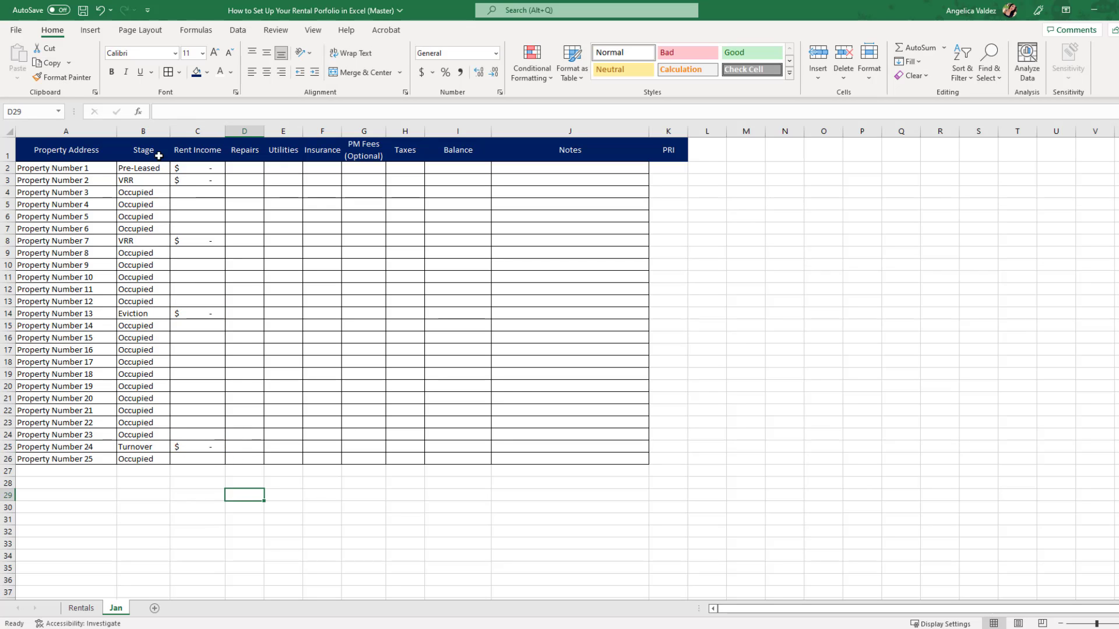
Enter the rent income 650, 850, 1230 and 569 for Property Numbers 3 to 6 in C4:C7
left_click(216, 194)
type("650")
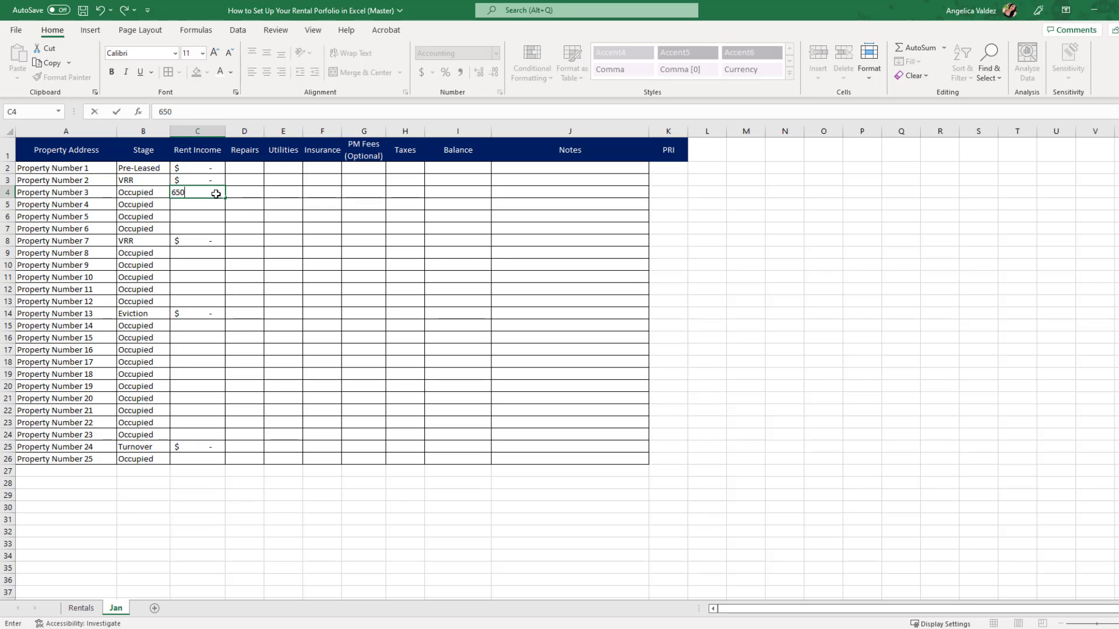
key("Return")
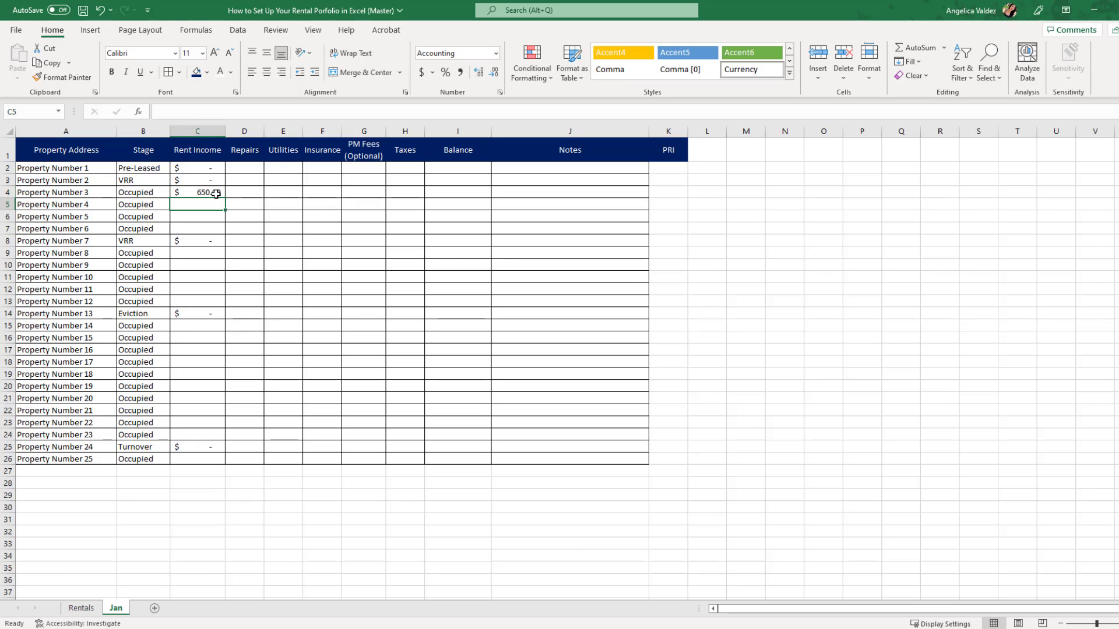
type("850")
key("Return")
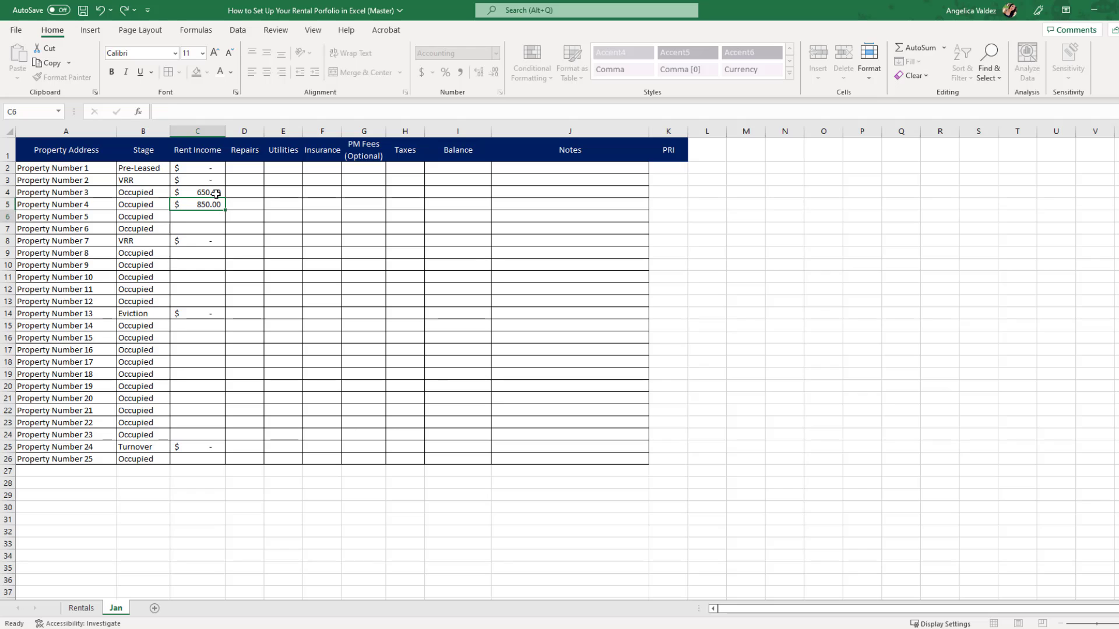
type("13")
key("BackSpace")
type("230")
key("Return")
type("569")
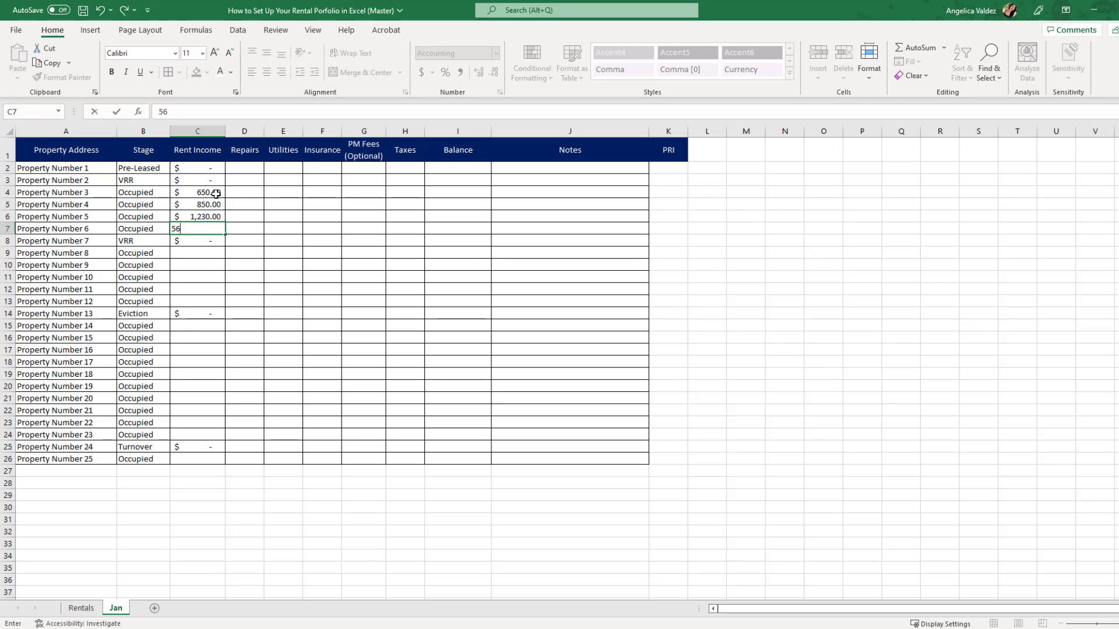
key("Return")
Enter the rent income 550, 789, 895, 560 and 495 in C9:C13 and 560 in C15
key("Return")
type("550")
key("Return")
type("789")
key("Return")
type("560")
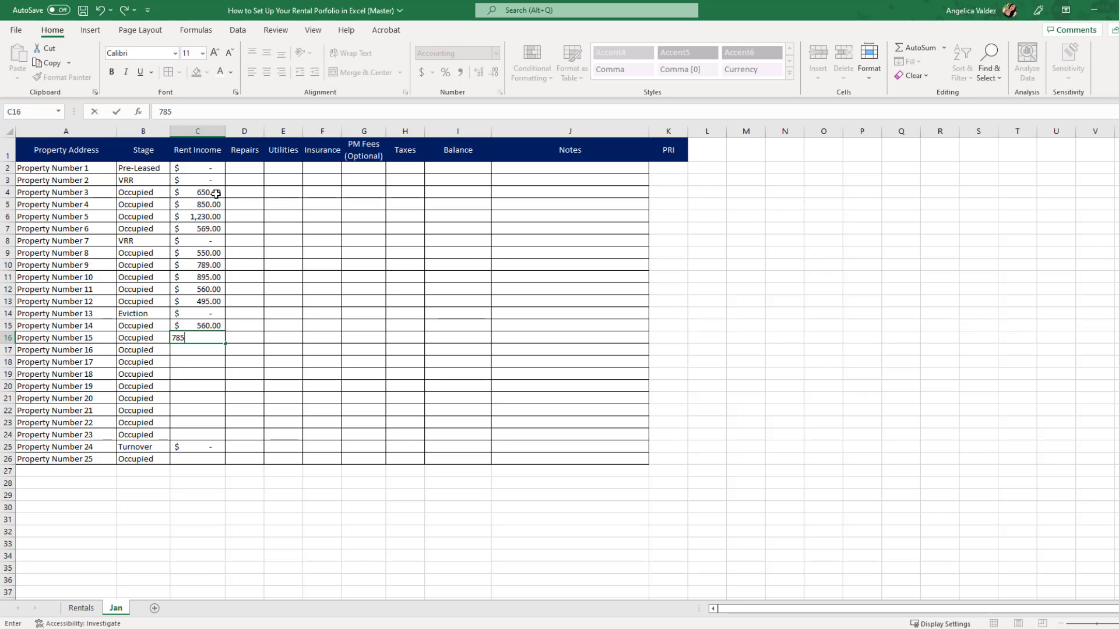
key("Return")
Enter the rent income 785, 850, 950, 1060, 650 and 950 for Property Numbers 15 to 20 in C16:C21
type("785")
key("Return")
type("850")
key("Return")
type("950")
key("Return")
type("1060")
key("Return")
type("650 950 ")
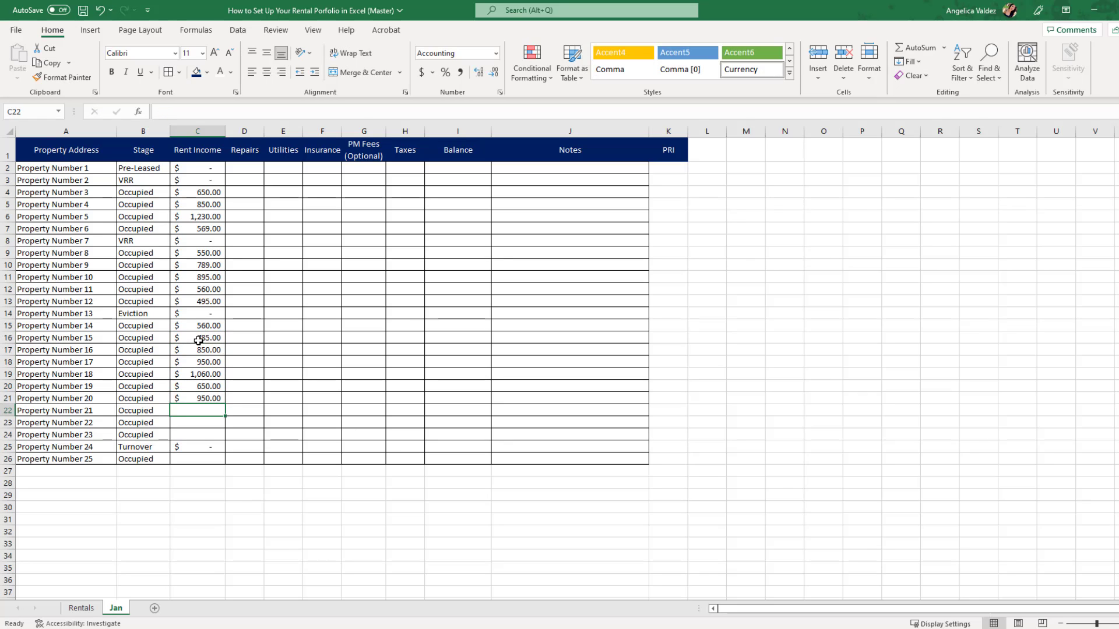
Enter the rents 550, 1250 and 560 in C22:C24 and 650 in C26, and sum rows 2 to 26 of each column in C27:I27
type("550 1250 560  650 =sum(")
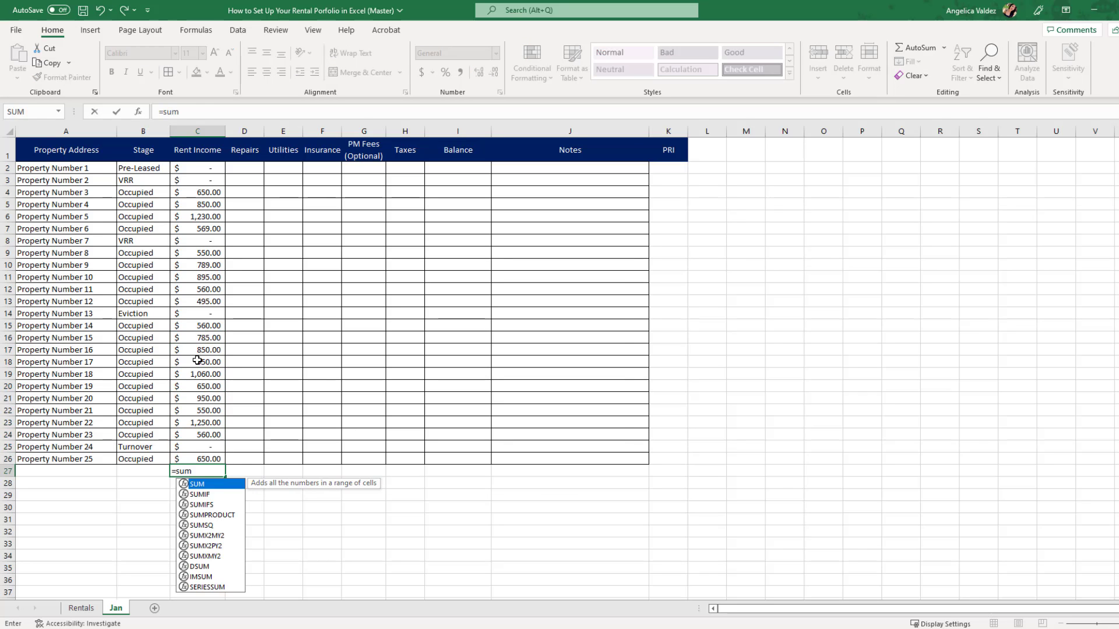
left_click_drag(198, 167, 192, 459)
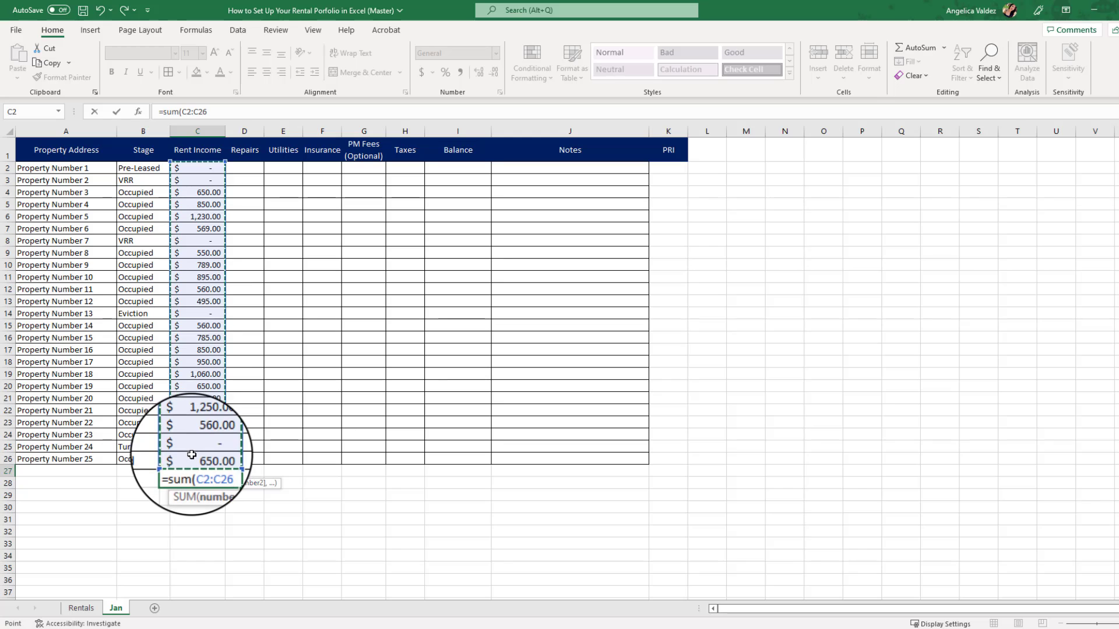
key("Return")
left_click(195, 471)
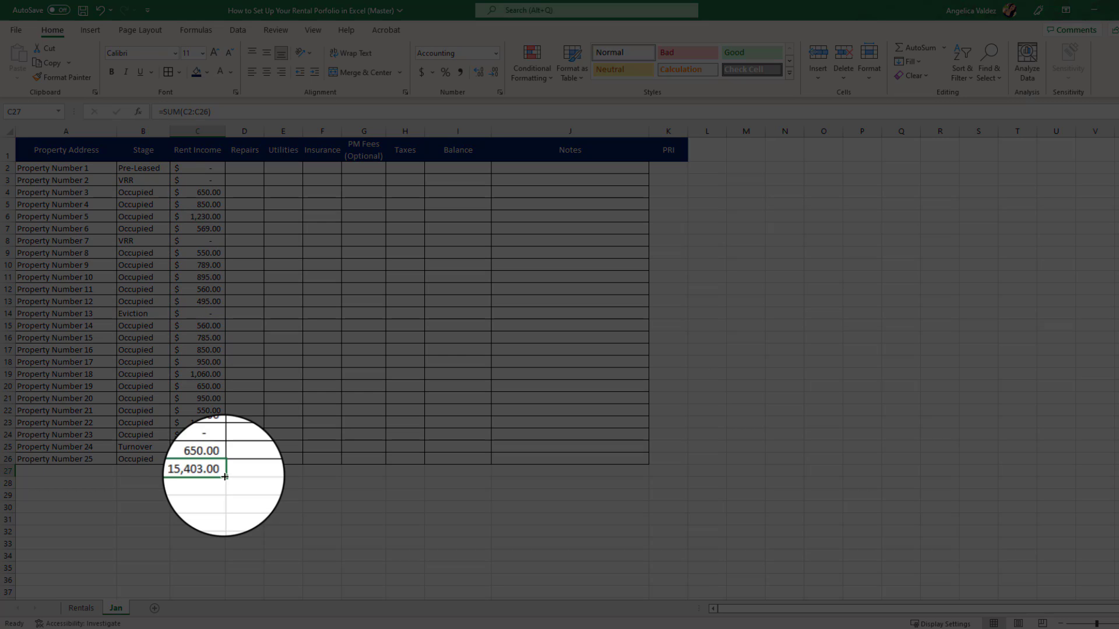
left_click_drag(225, 476, 474, 469)
Enter Property Number 3's expenses in D4:F4: -300 for repairs, -350 for utilities and -25 for insurance
left_click(244, 192)
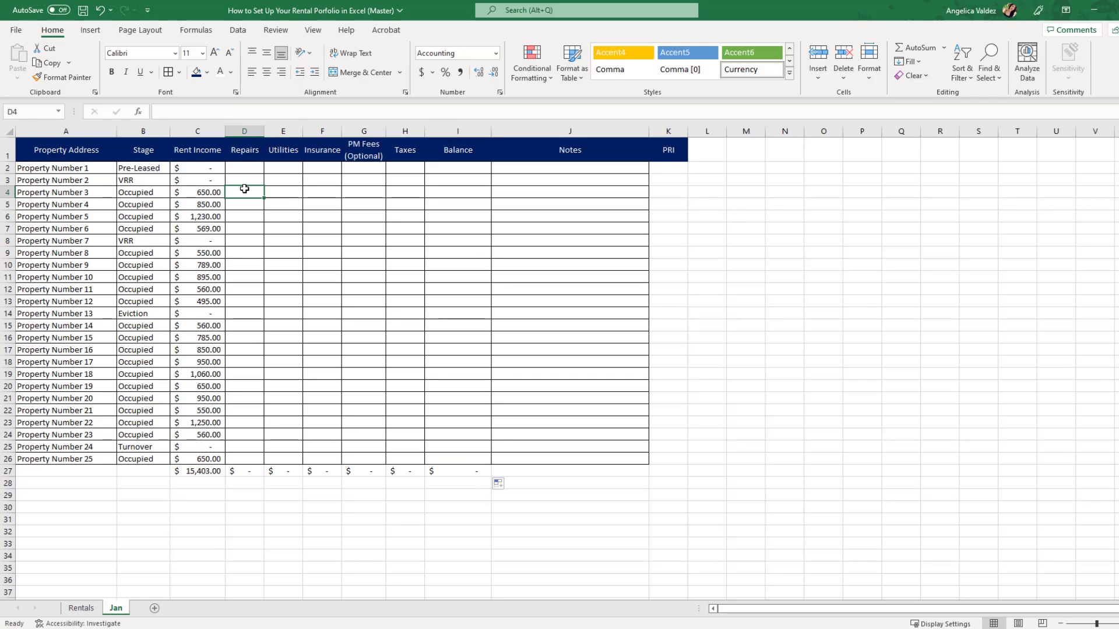
type("-300")
key("Tab")
type("-350")
key("Tab")
type("-25")
key("Tab")
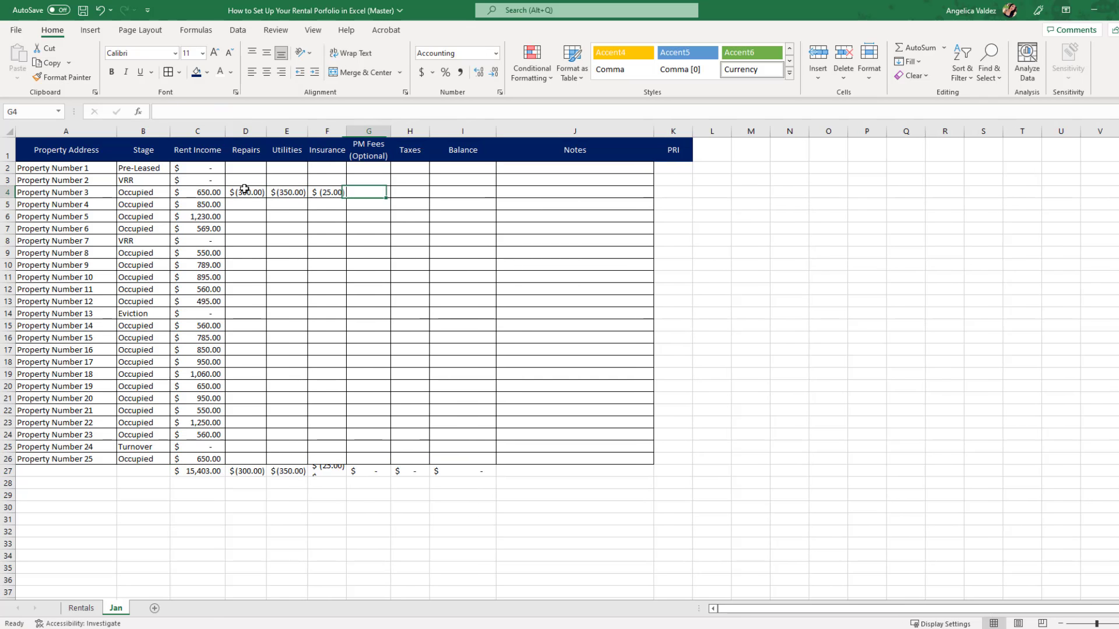
Copy the tax amounts H3:H27 from the Rentals sheet to H2 of the Jan sheet and widen column H to show them
left_click(85, 610)
left_click(473, 375)
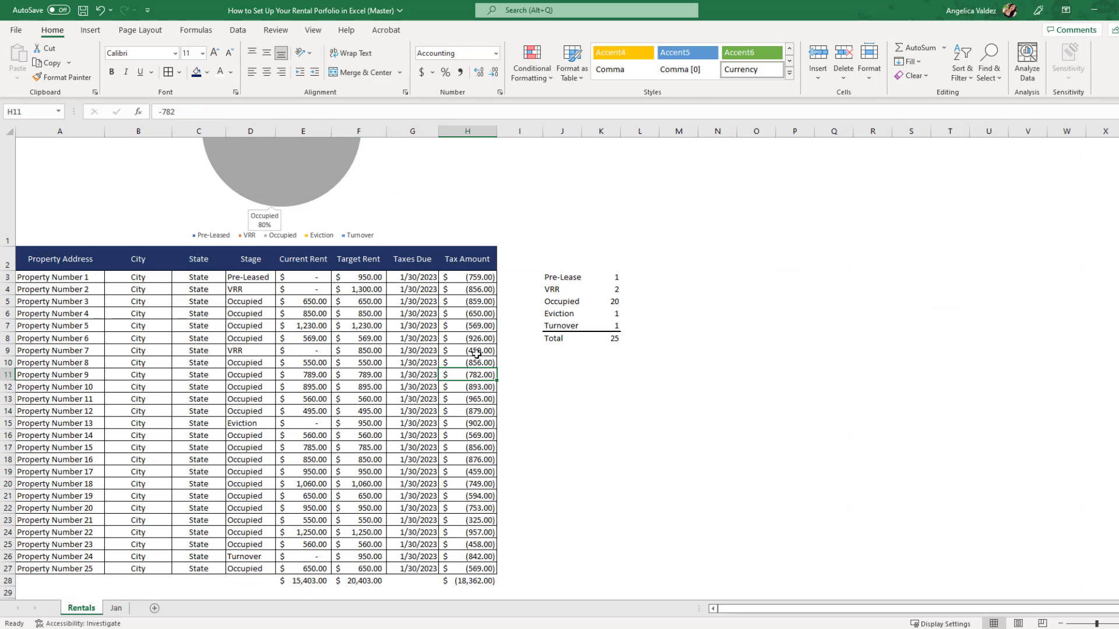
left_click_drag(473, 278, 459, 574)
key("ctrl+c")
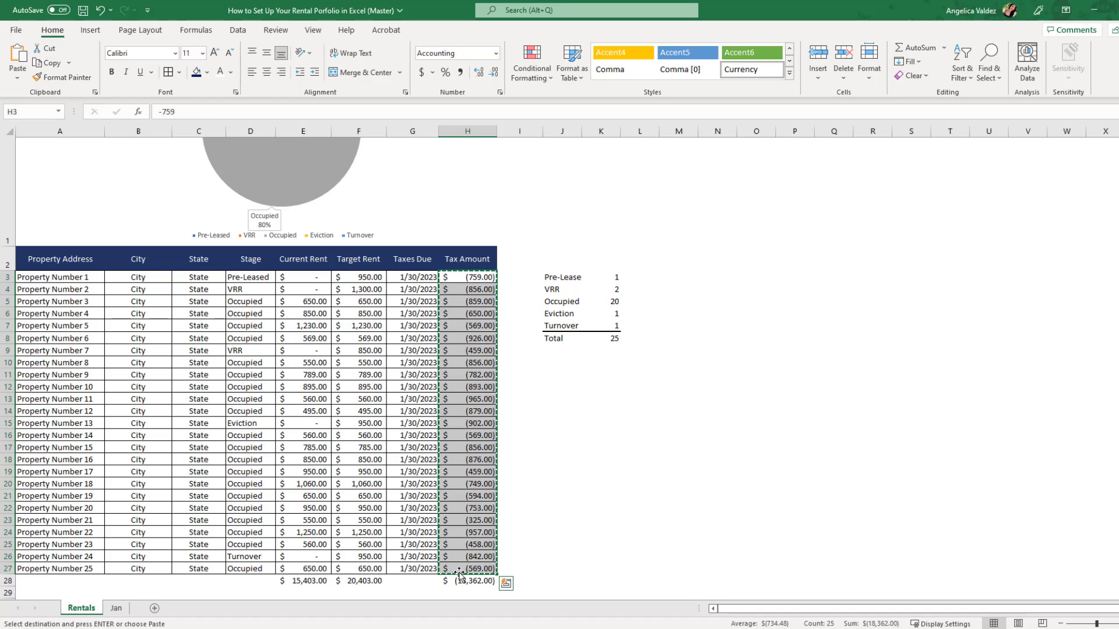
left_click(116, 607)
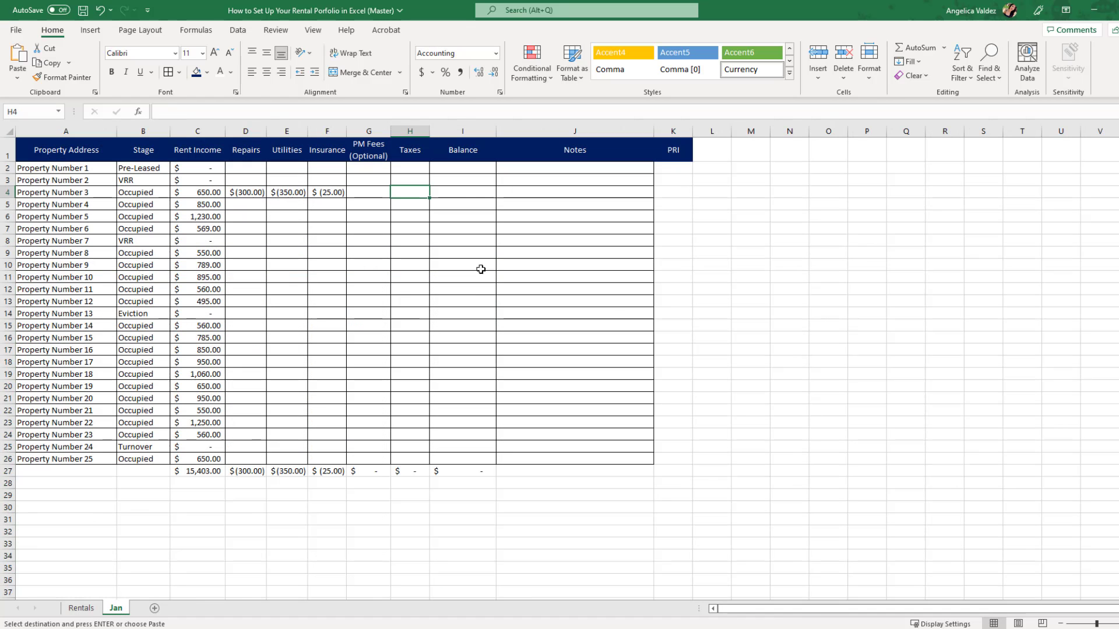
left_click(420, 172)
key("ctrl+v")
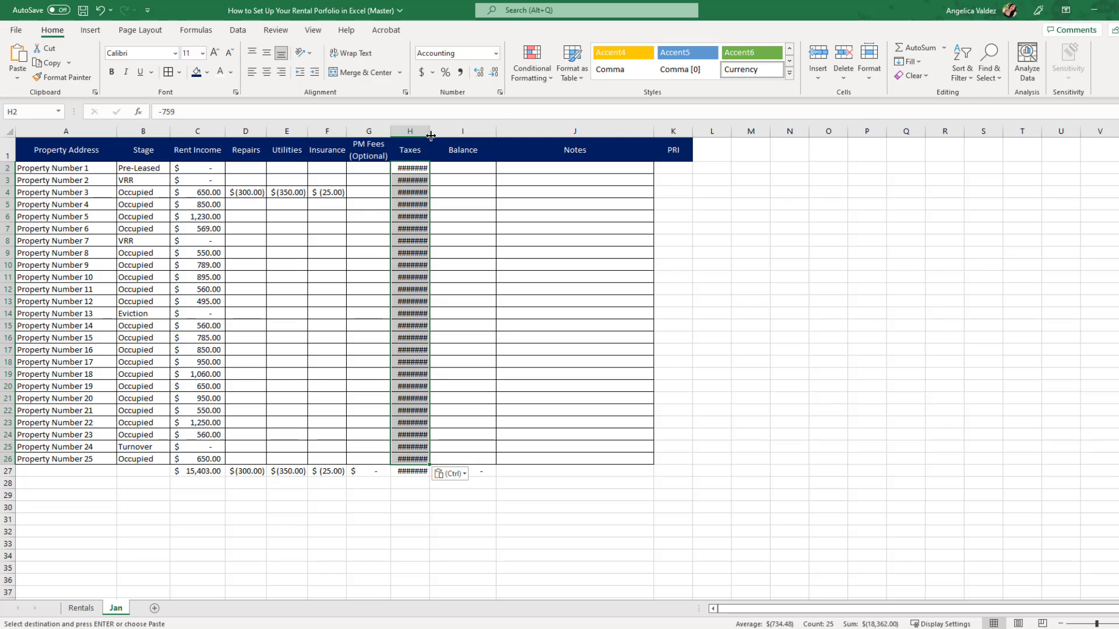
left_click_drag(430, 133, 445, 135)
Calculate Property Number 1's balance in I2 as the sum of C2:H2 and fill the formula down to I26
left_click(494, 168)
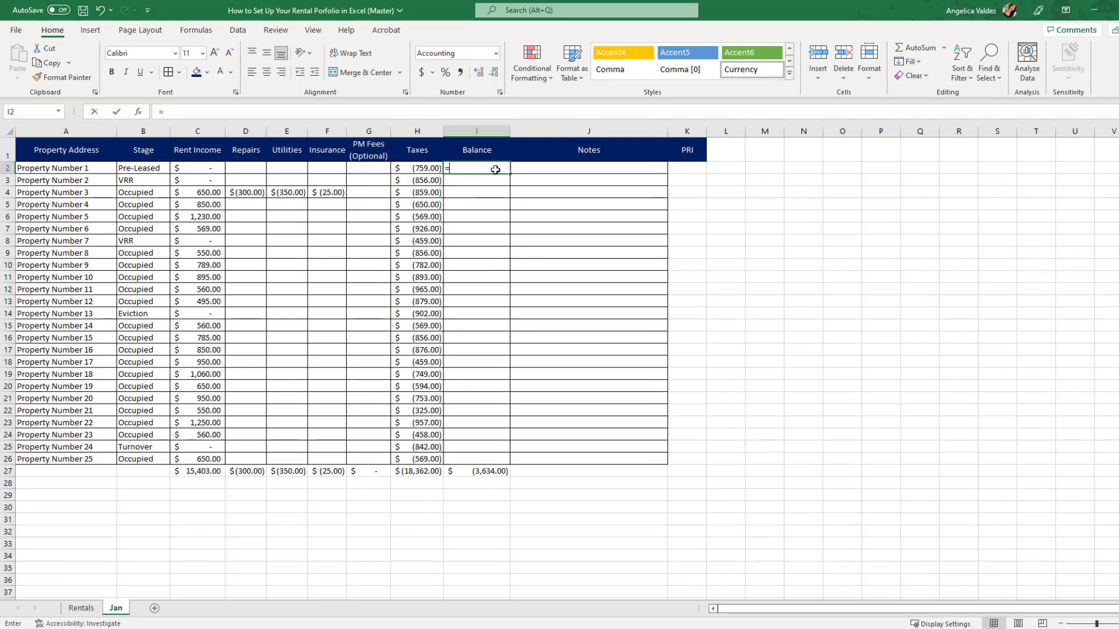
type("=sum(")
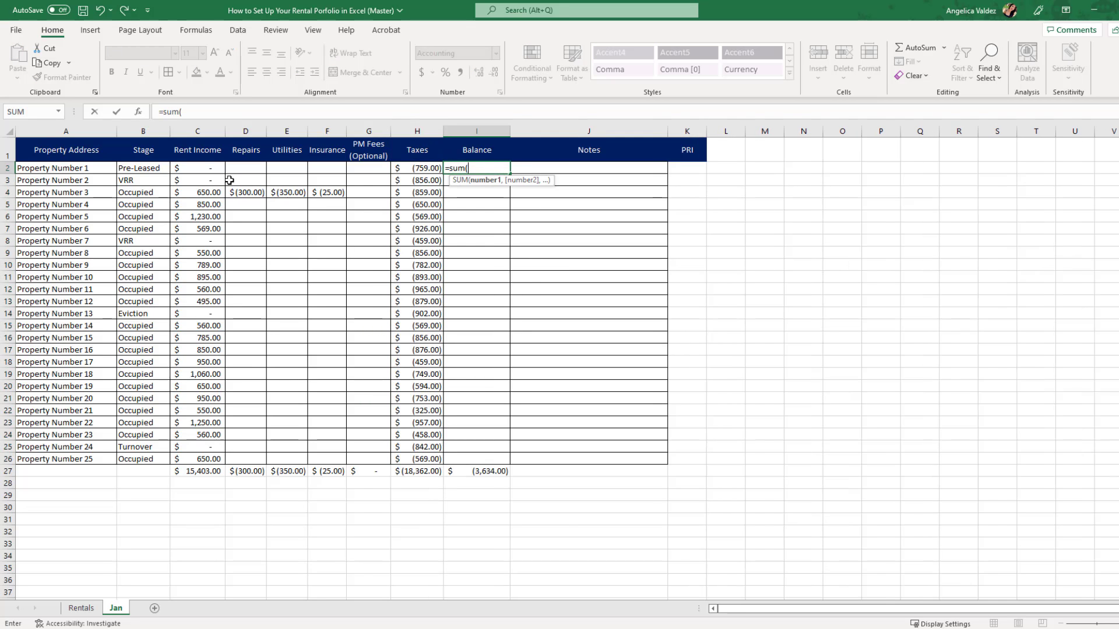
left_click_drag(201, 168, 409, 169)
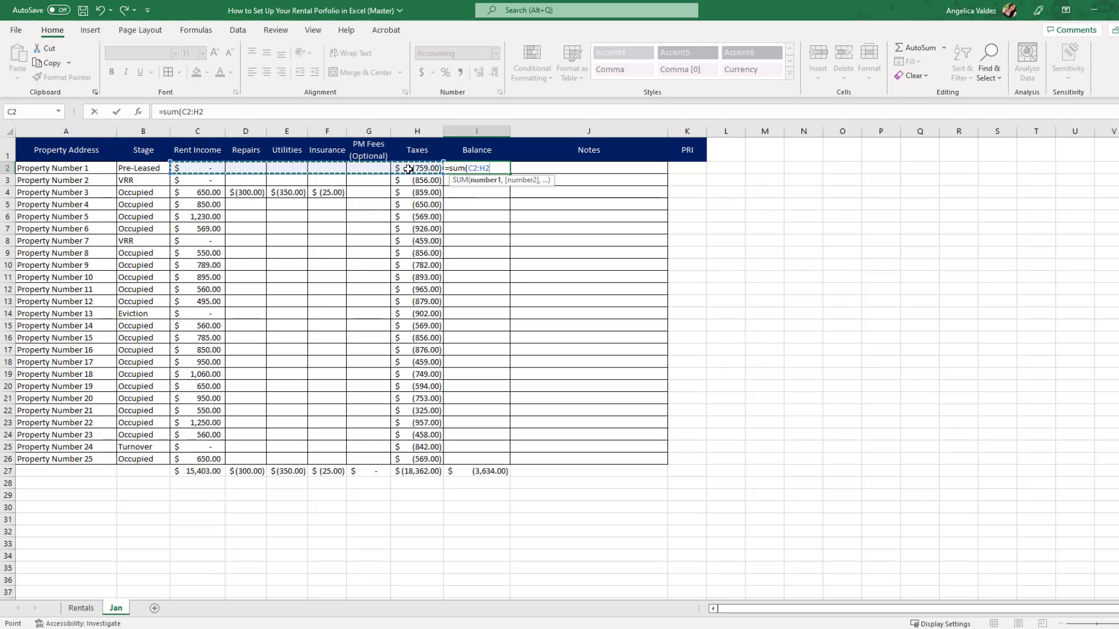
key("Return")
left_click(491, 167)
left_click_drag(510, 173, 493, 461)
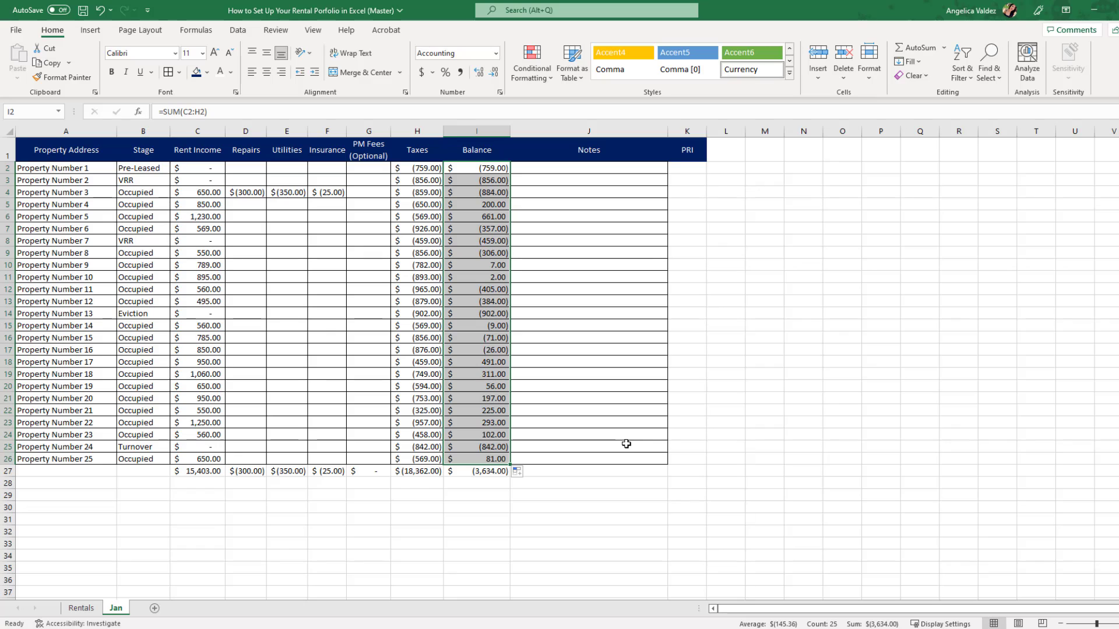
left_click(757, 415)
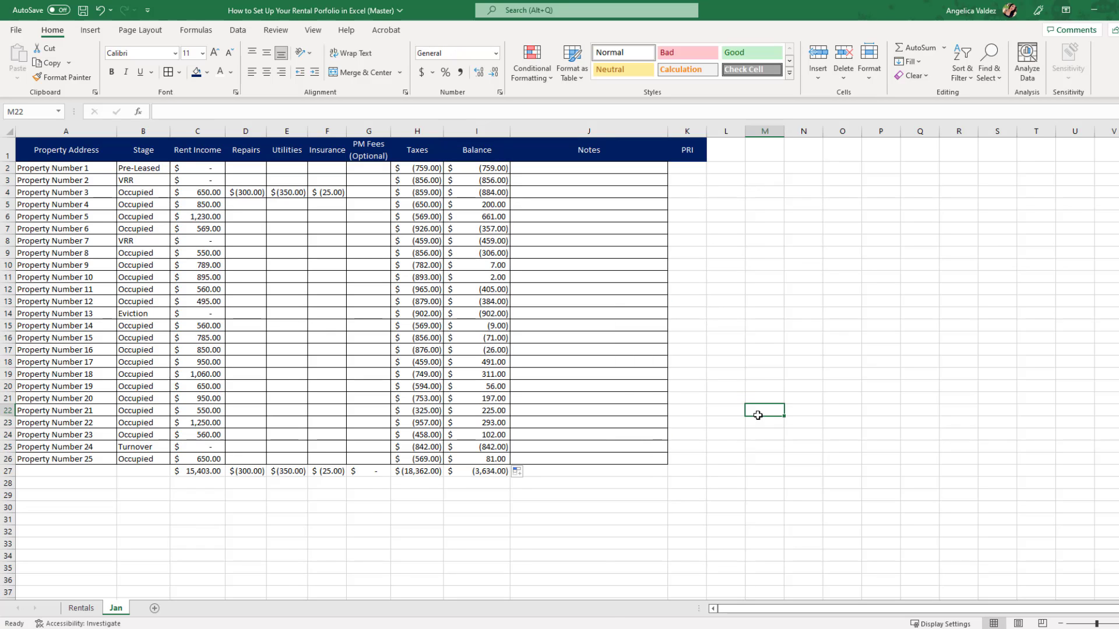
Fill the -25 insurance expense for every property in F2:F26 and widen column F to fit its total
left_click_drag(327, 204, 332, 460)
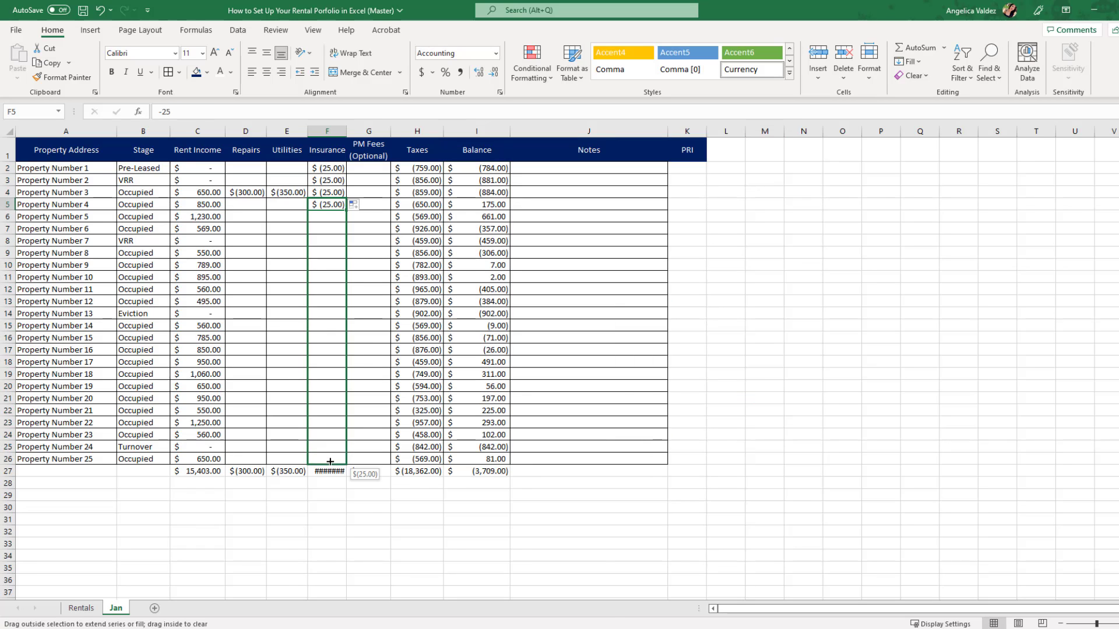
key("ctrl+v")
left_click_drag(349, 131, 359, 132)
left_click(337, 518)
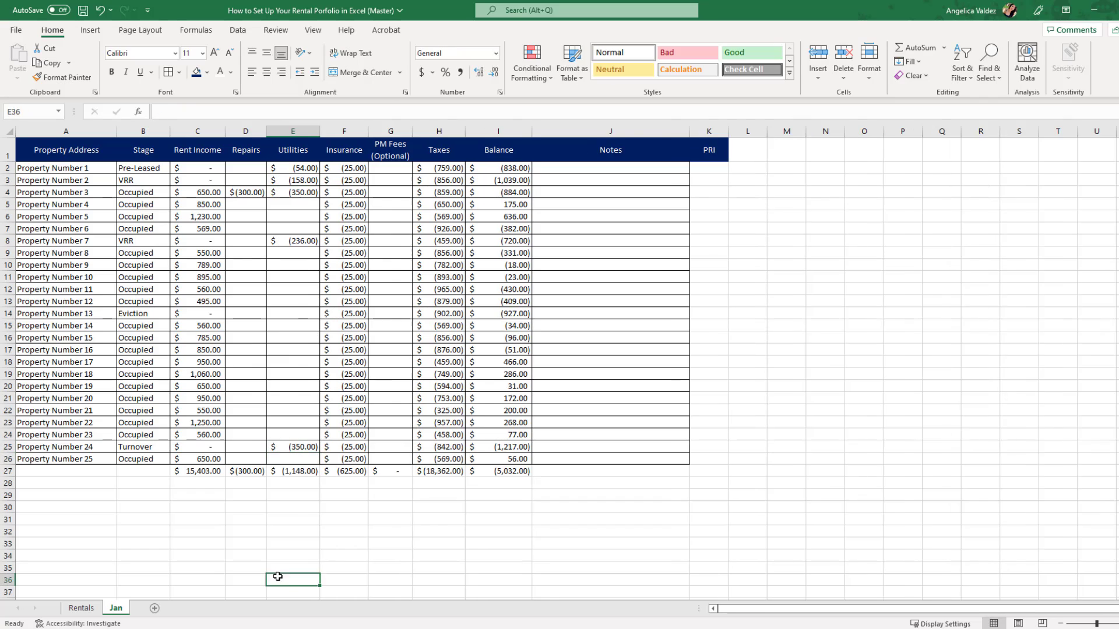
Enter the repairs -156, -7569 and 0 for Property Numbers 23 to 25 in D24:D26
left_click(260, 449)
type("-7569")
key("Return")
type("0")
left_click(257, 434)
type("-156")
key("Return")
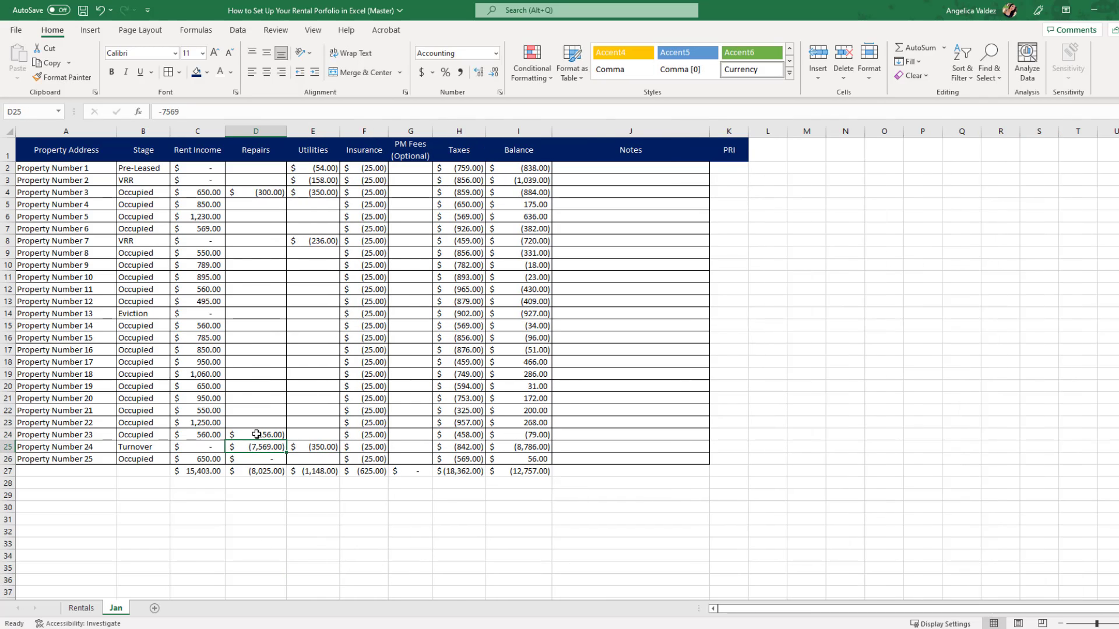
Enter repairs of -425 for Property Number 5 and 0 for the other unfilled properties, leaving Property Number 7 blank
left_click(257, 253)
left_click(264, 203)
type("0")
key("Return")
type("-425")
key("Return")
type("0")
key("Return")
left_click(261, 301)
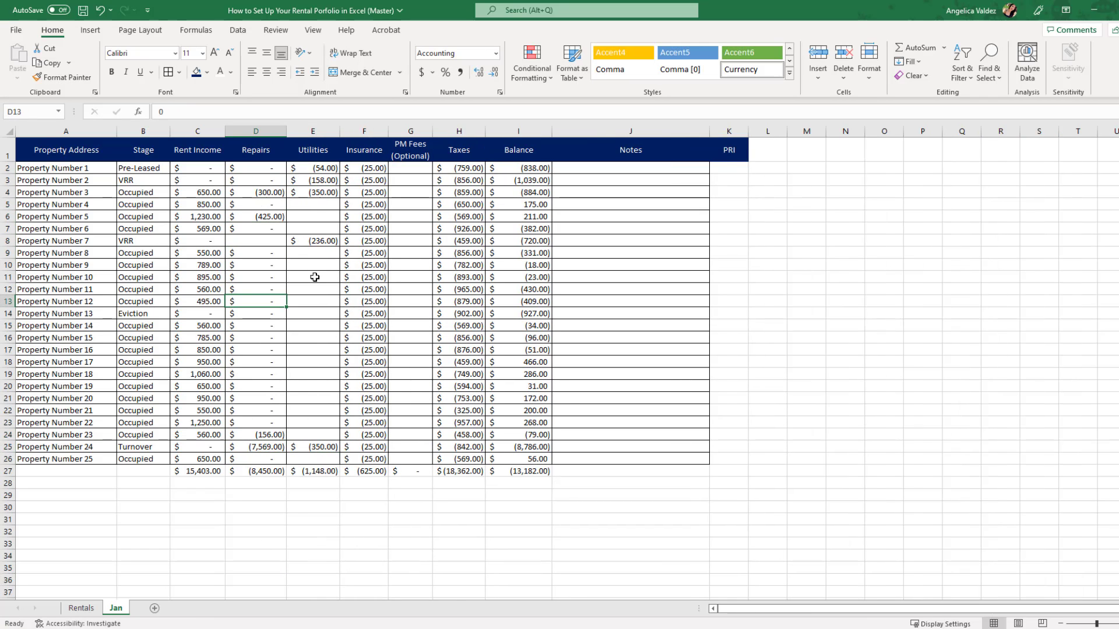
Create a conditional formatting rule for C2:I26 that formats only cells containing blanks
left_click_drag(210, 169, 545, 460)
left_click(544, 79)
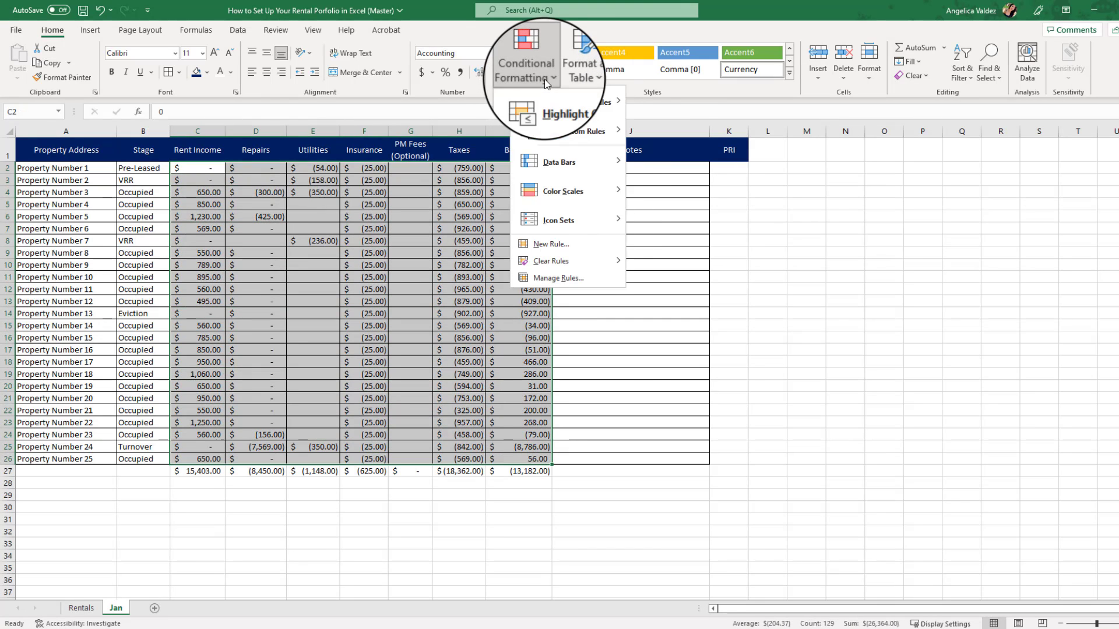
left_click(546, 242)
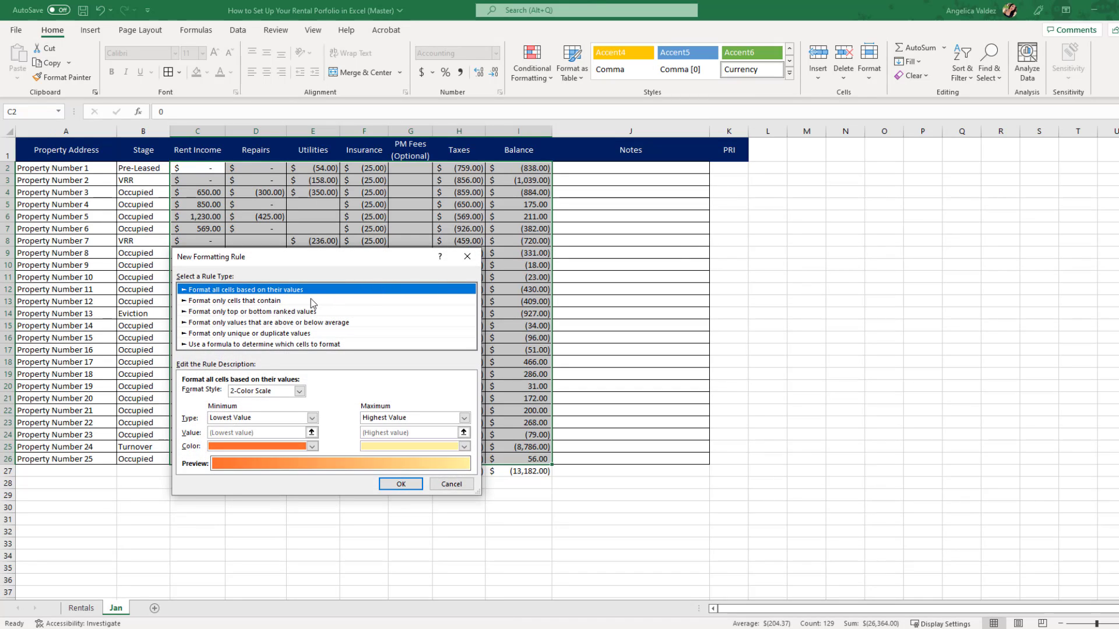
left_click(201, 301)
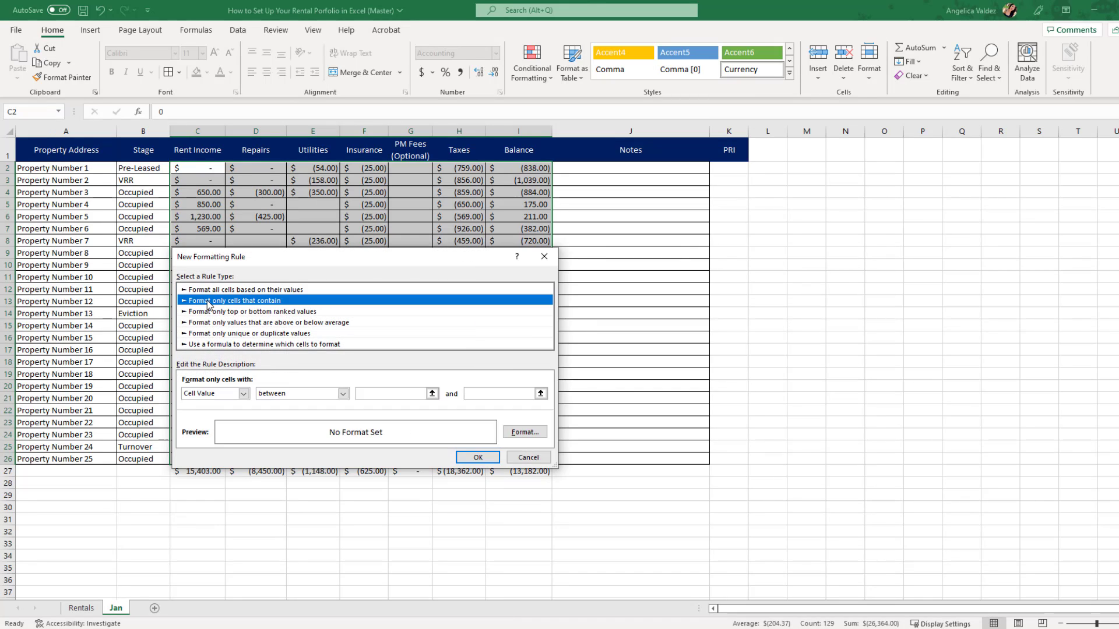
left_click(243, 395)
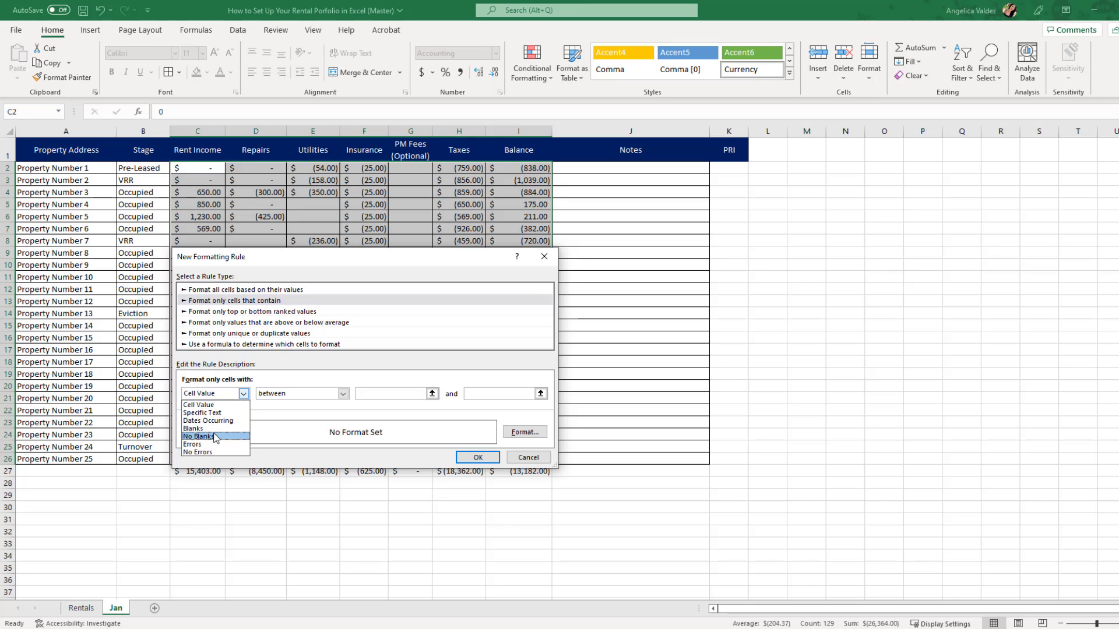
left_click(198, 436)
left_click(243, 394)
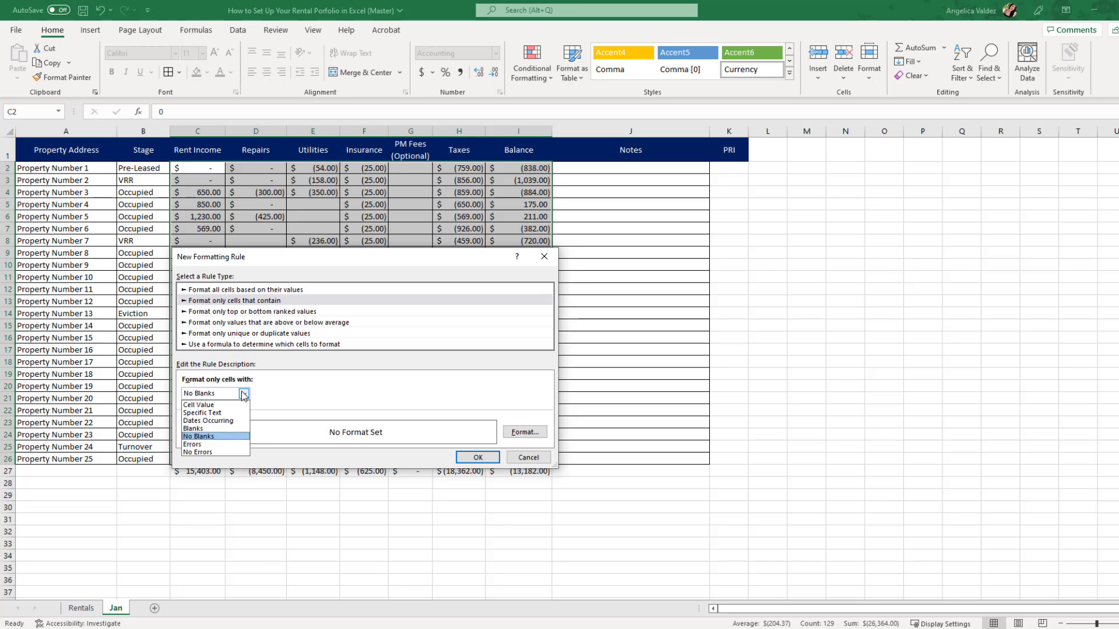
left_click(201, 429)
Give the blanks rule a light red custom fill, #FFB3B3, and apply it
left_click(514, 434)
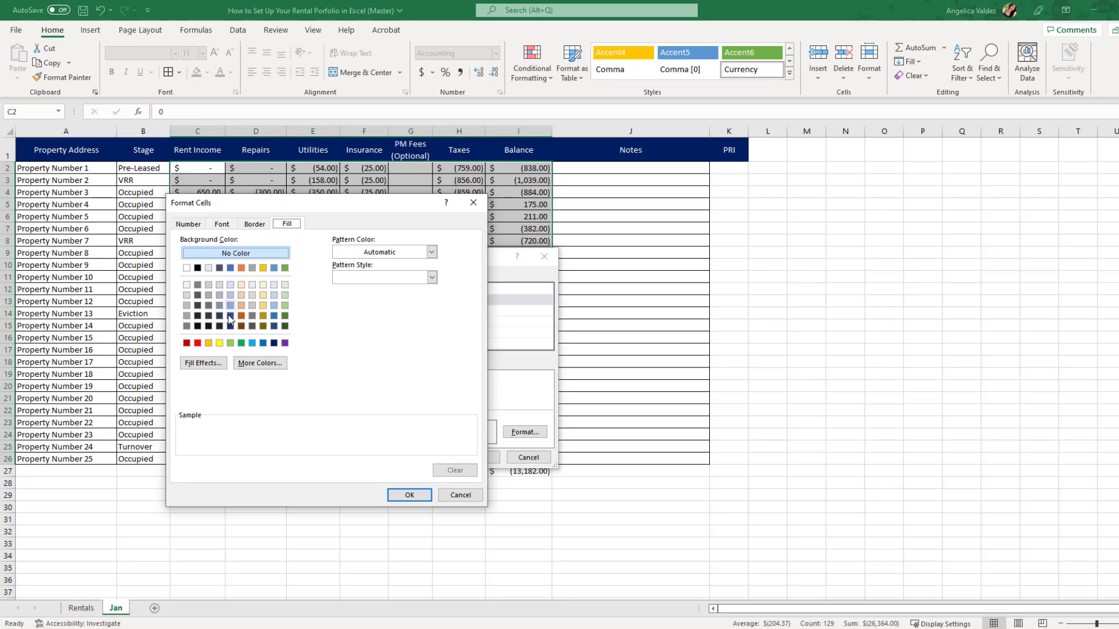
left_click(259, 363)
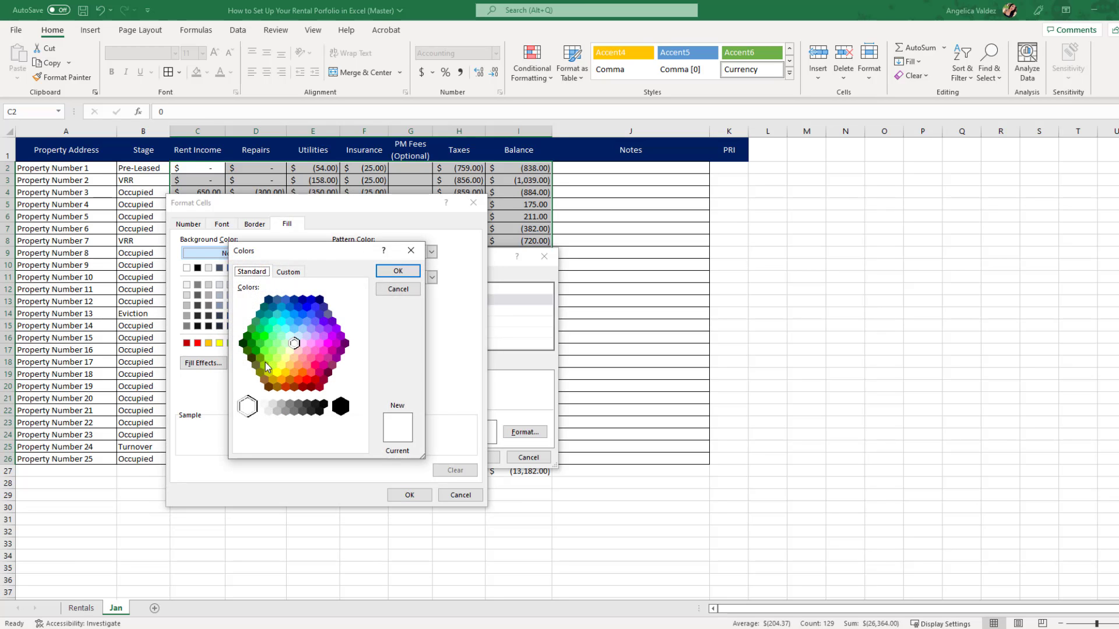
left_click(307, 381)
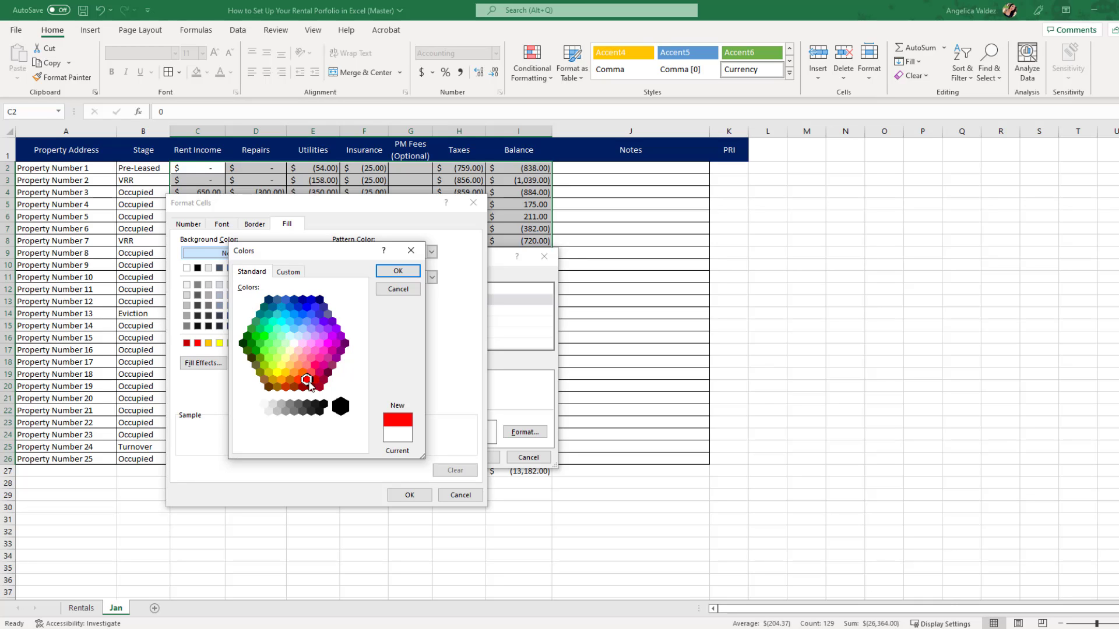
left_click(288, 272)
left_click_drag(362, 340, 362, 307)
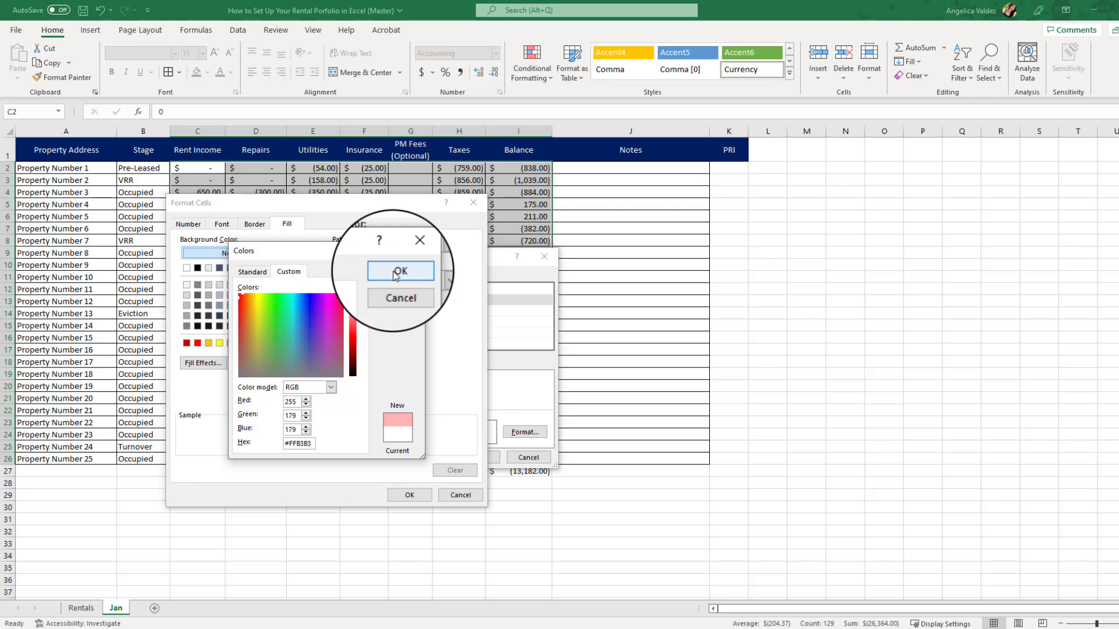
left_click(393, 272)
left_click(410, 495)
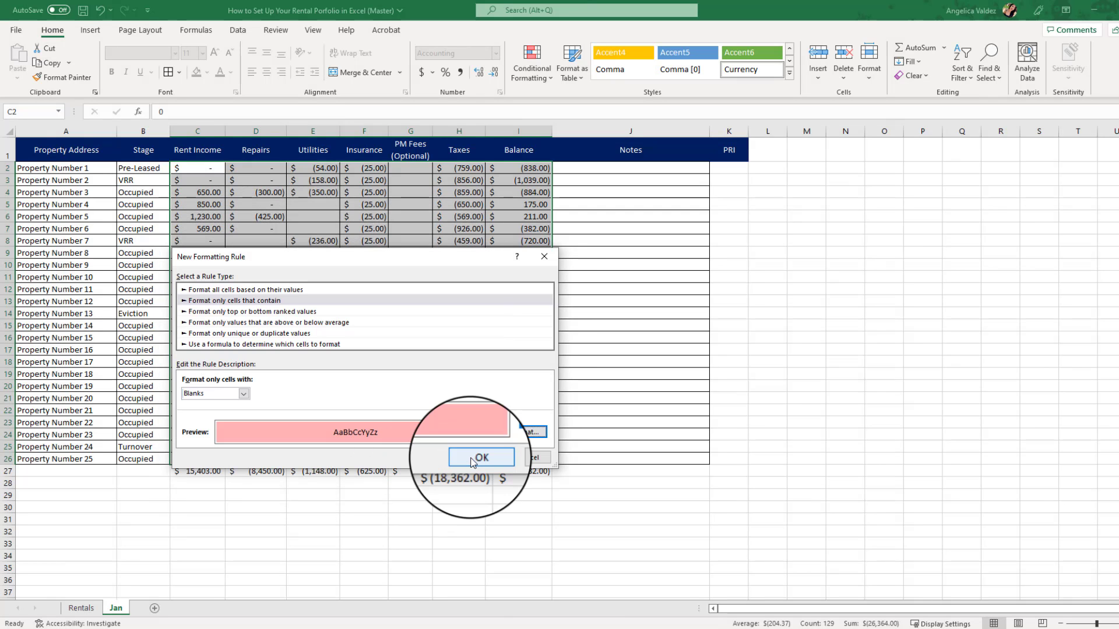
left_click(472, 460)
Enter 0 as Property Number 7's repairs in D8
left_click(264, 241)
type("0")
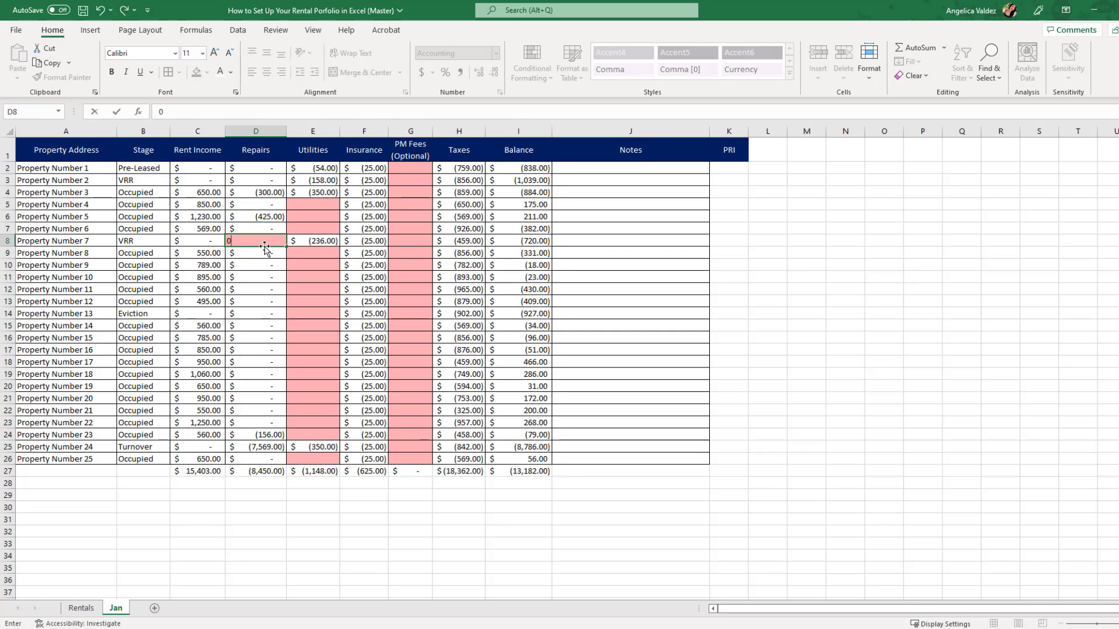
key("Return")
Enter 0 in all highlighted blank Utilities cells: E5:E7, E9:E24 and E26
left_click(322, 204)
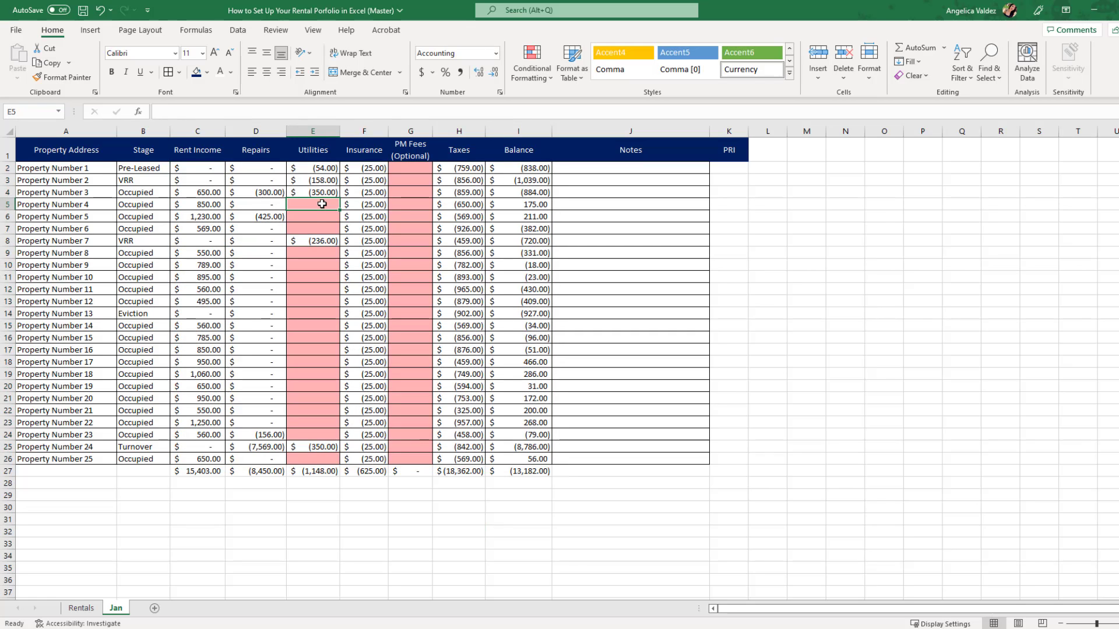
type("0")
left_click(320, 216)
type("0")
left_click(321, 229)
type("0")
left_click(323, 252)
type("0")
left_click_drag(339, 258, 334, 435)
left_click(332, 459)
type("0")
left_click(336, 504)
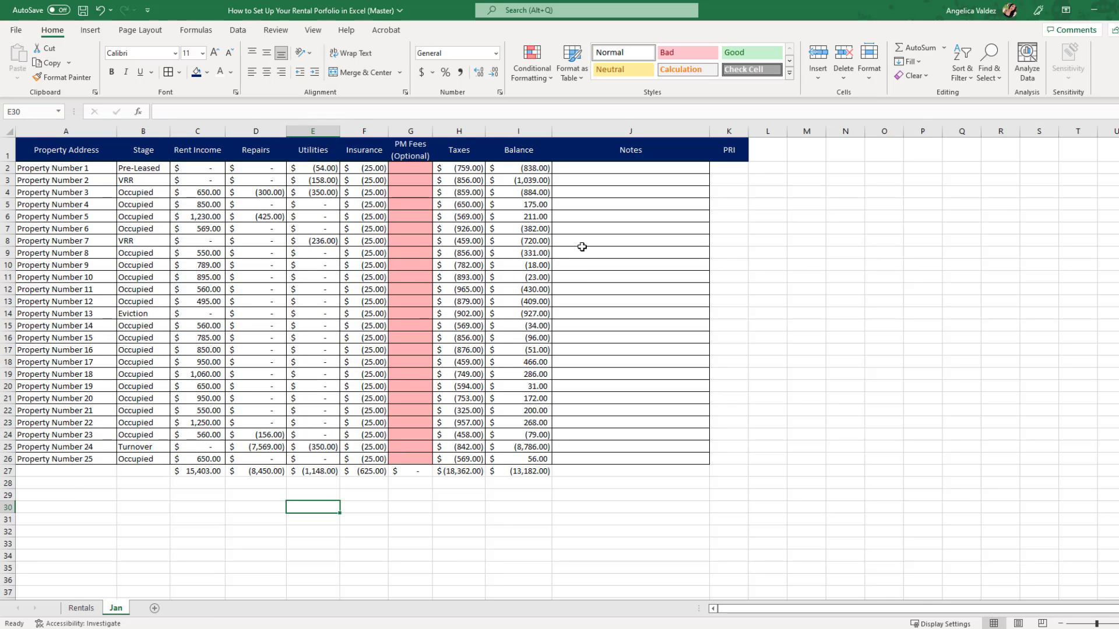
Widen column L and enter the target rent total from the Rentals sheet, 20403, in L1 of the Jan sheet
left_click(770, 151)
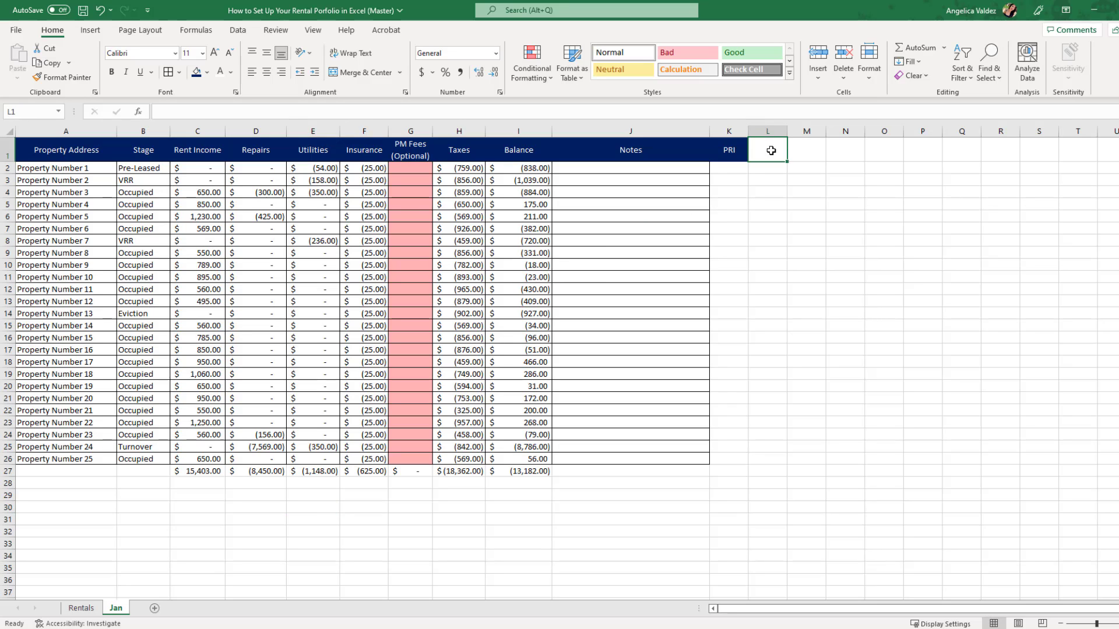
left_click_drag(787, 131, 809, 131)
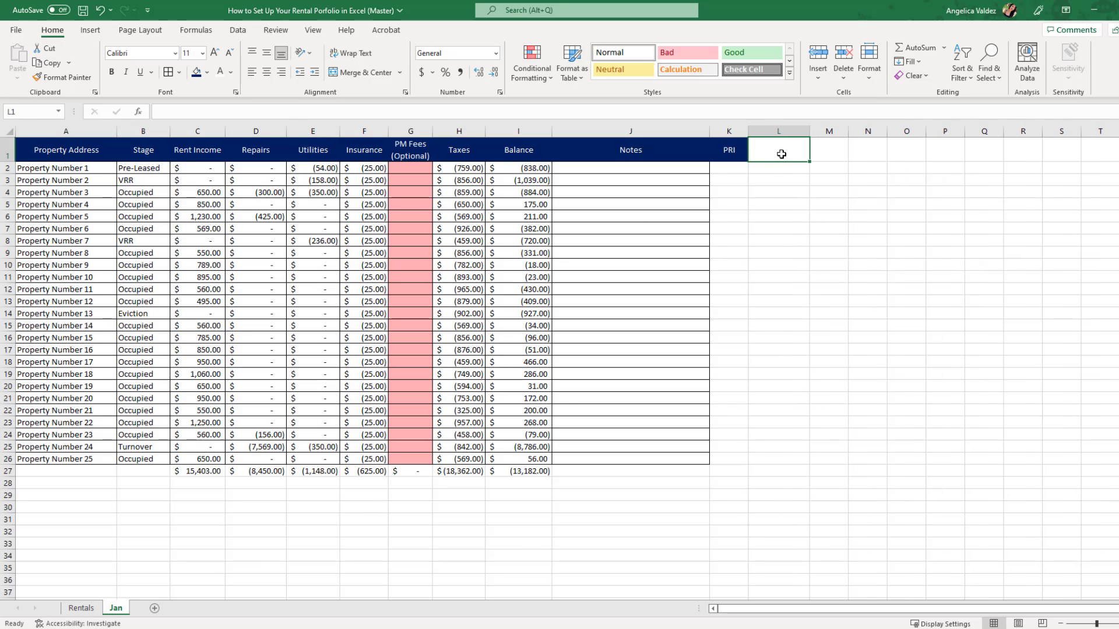
left_click(83, 608)
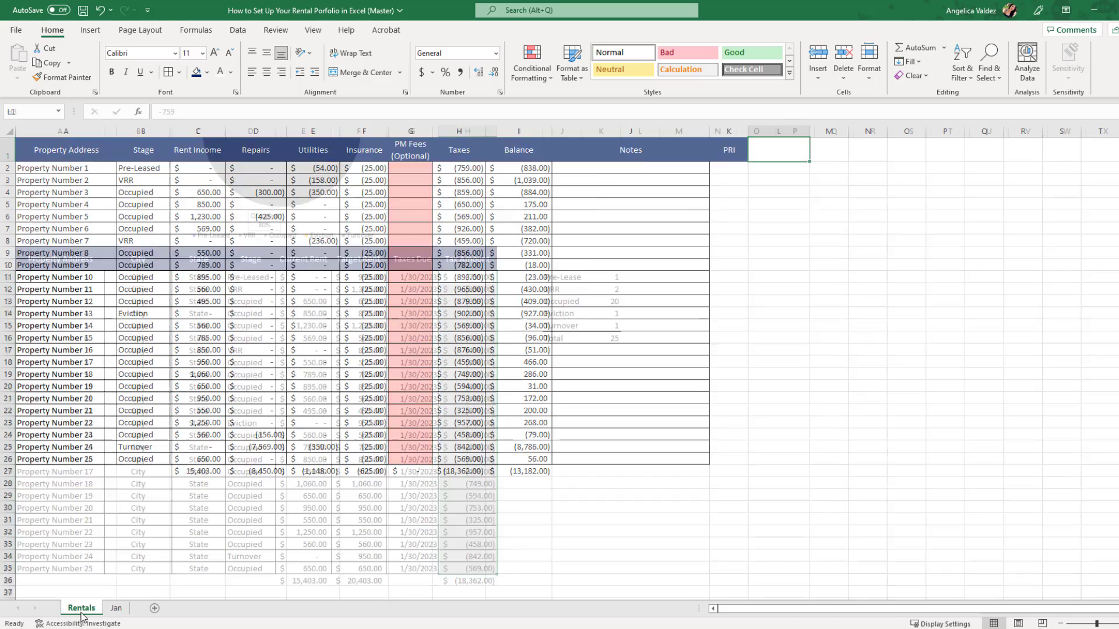
left_click(547, 488)
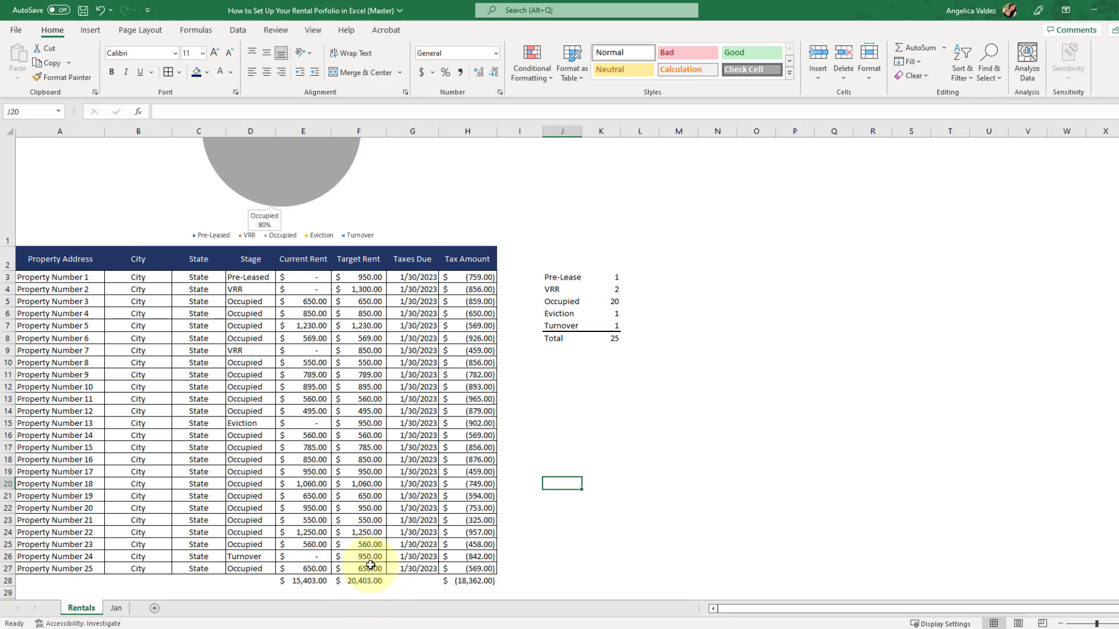
left_click(396, 582)
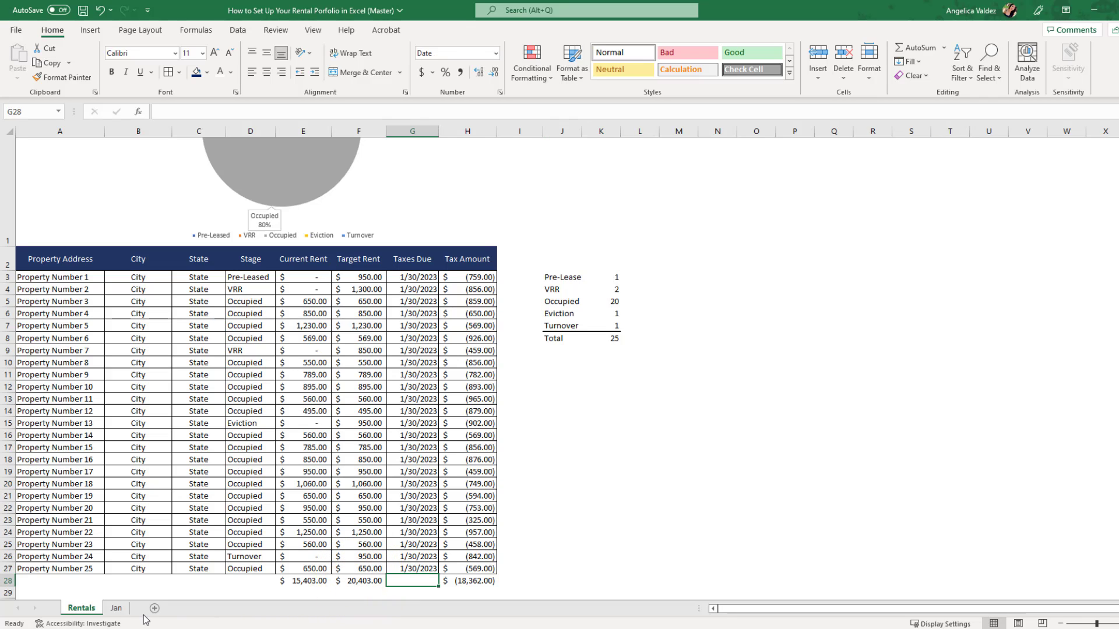
left_click(117, 609)
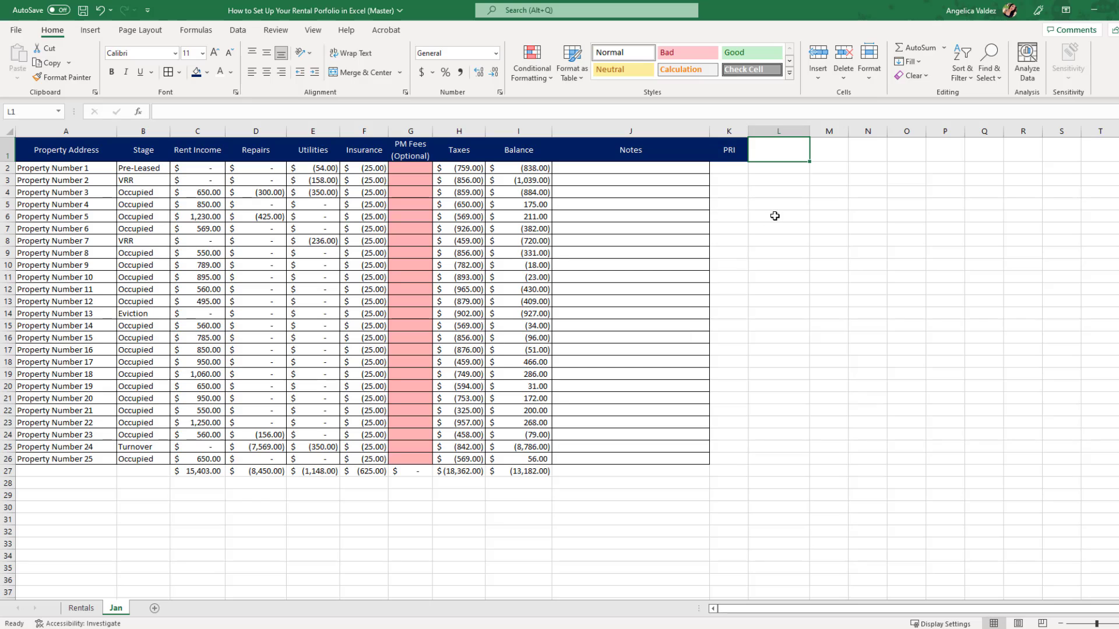
type("20403")
key("Return")
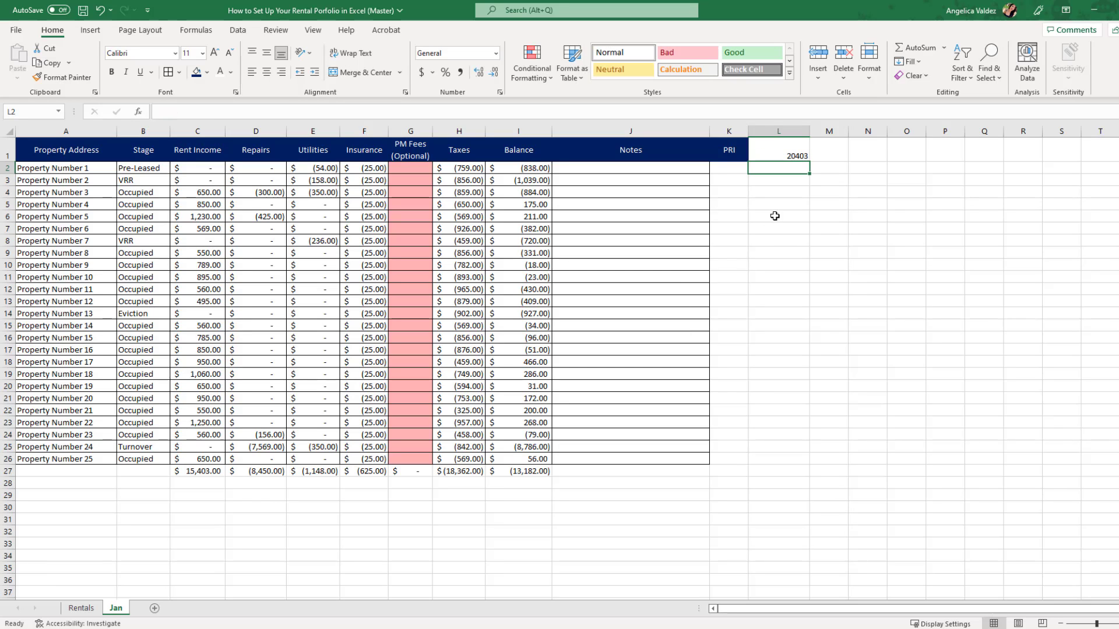
Format L1 as Accounting, middle-aligned, bold and 14 pt, and widen column L to show the amount
left_click(777, 153)
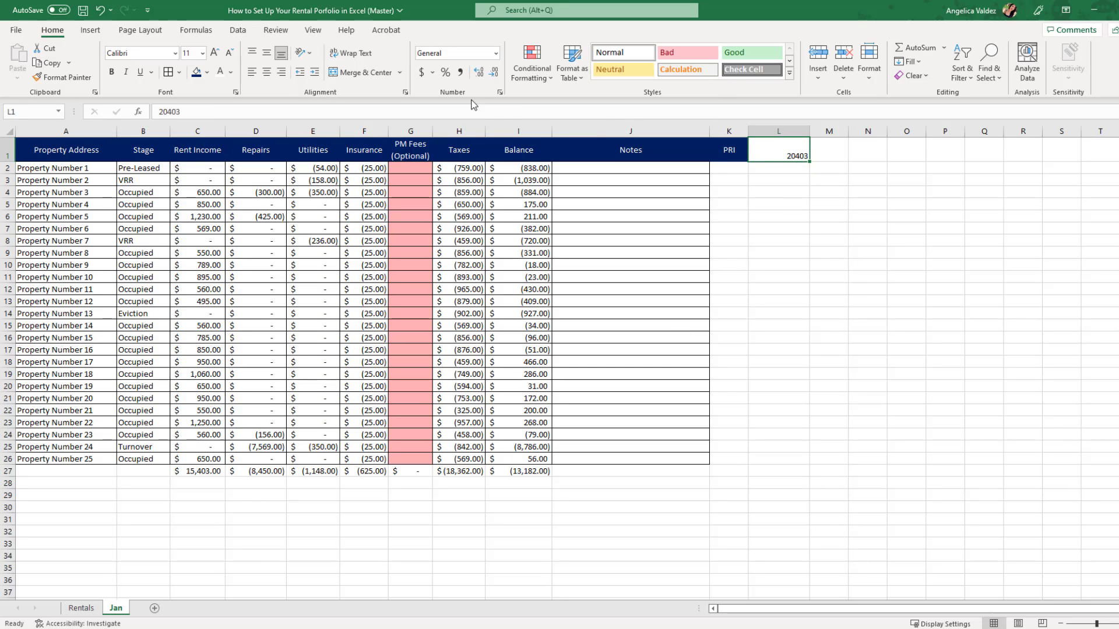
left_click(421, 73)
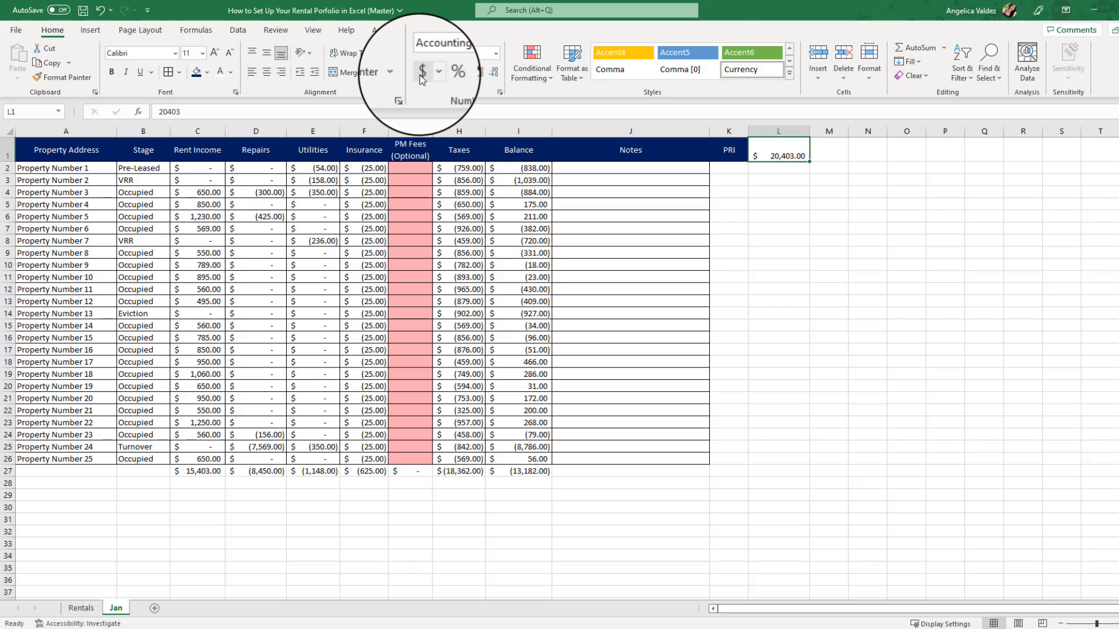
left_click(266, 54)
left_click(111, 72)
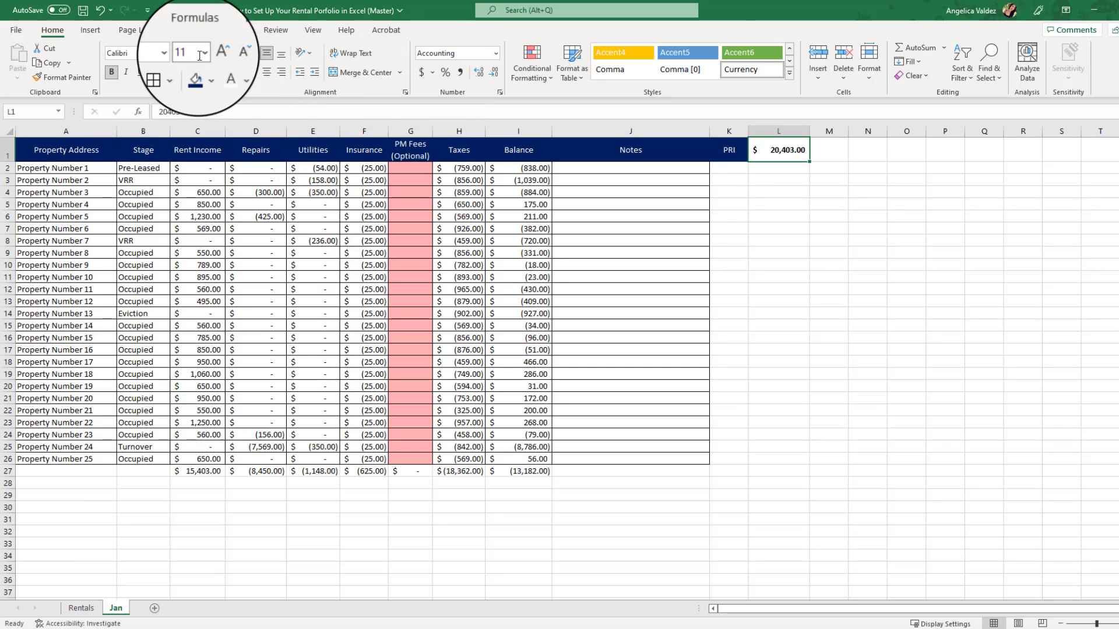
left_click(215, 53)
left_click(214, 53)
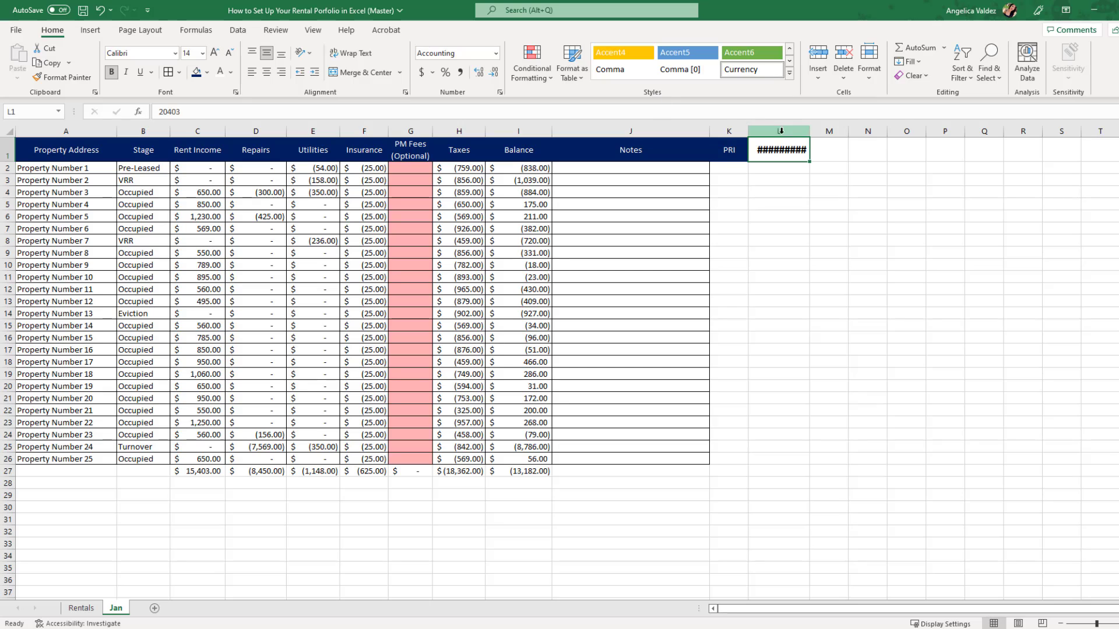
left_click_drag(809, 131, 828, 135)
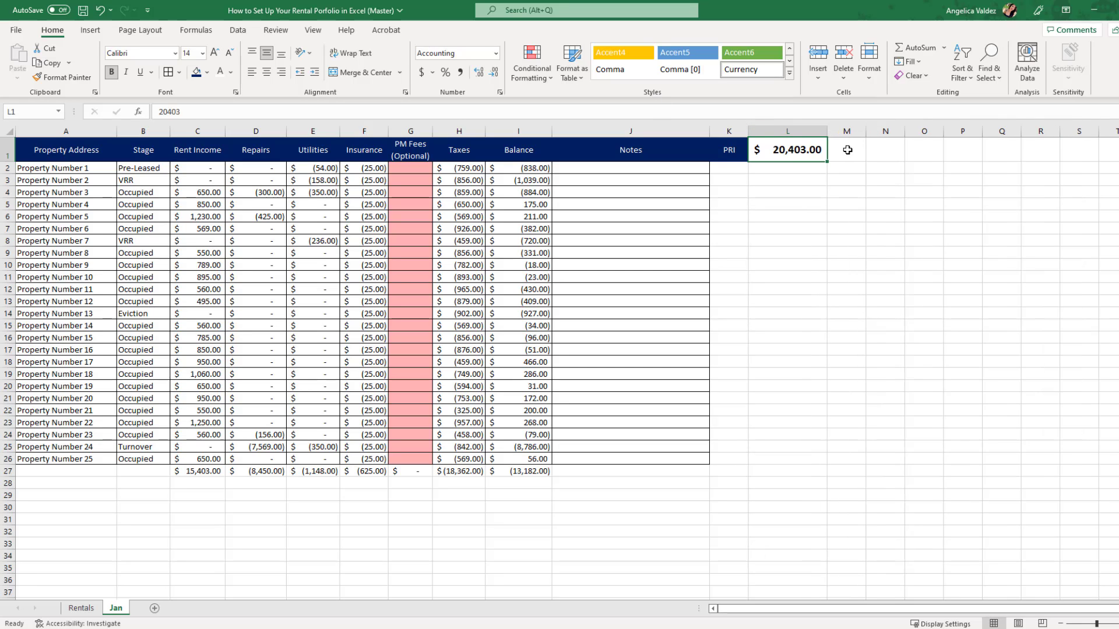
Enter the formula =C27/L1 in M1 to divide the total rent income by the target rent
left_click(847, 149)
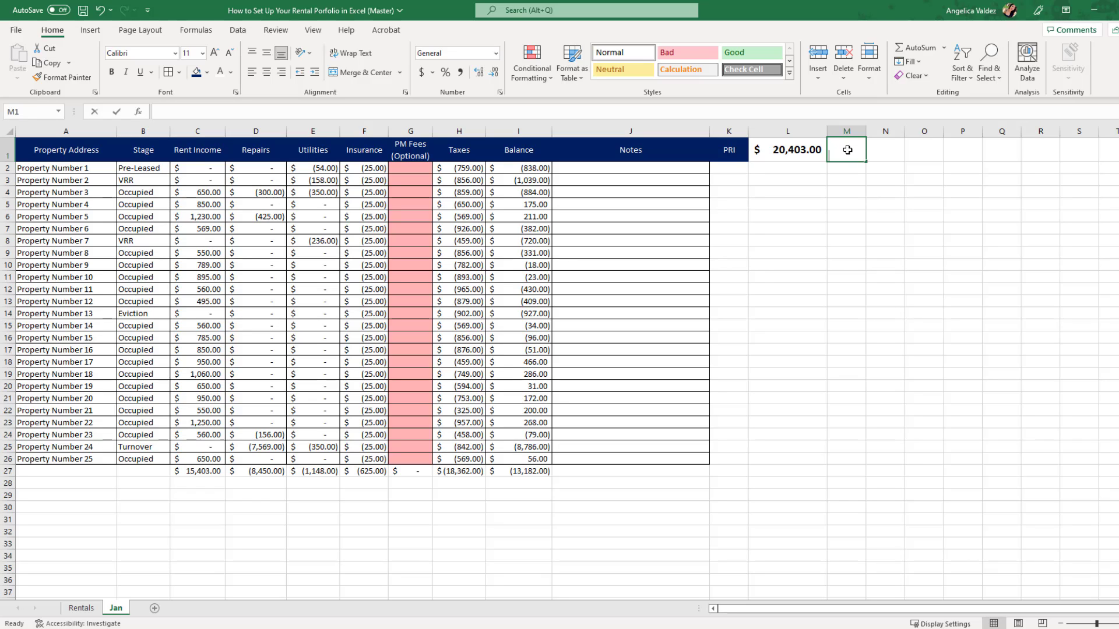
type("=")
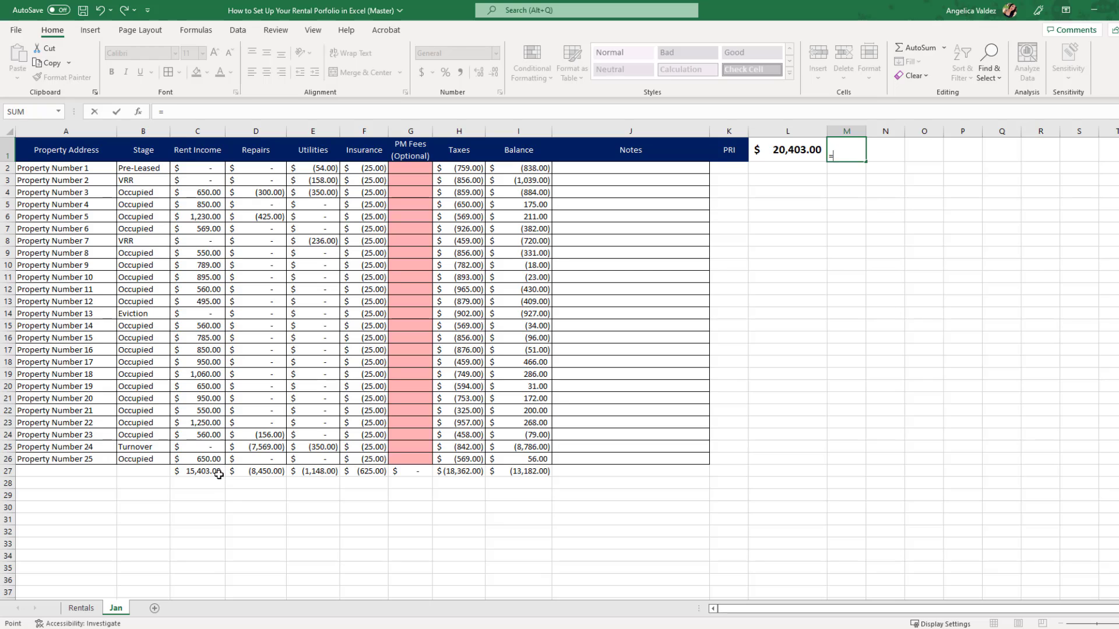
left_click(216, 473)
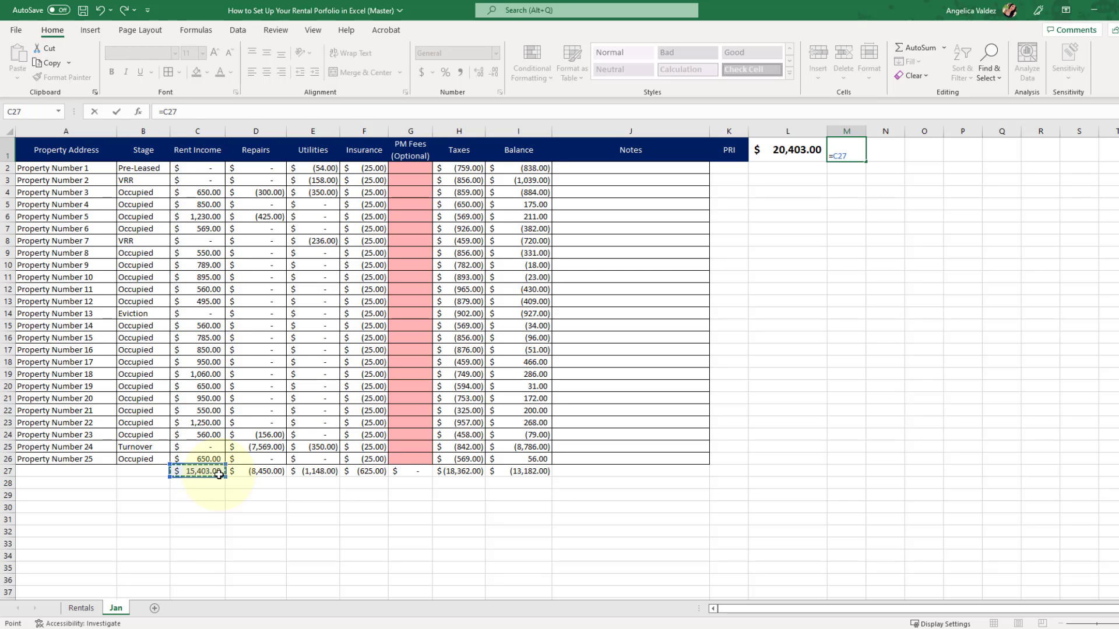
type("/")
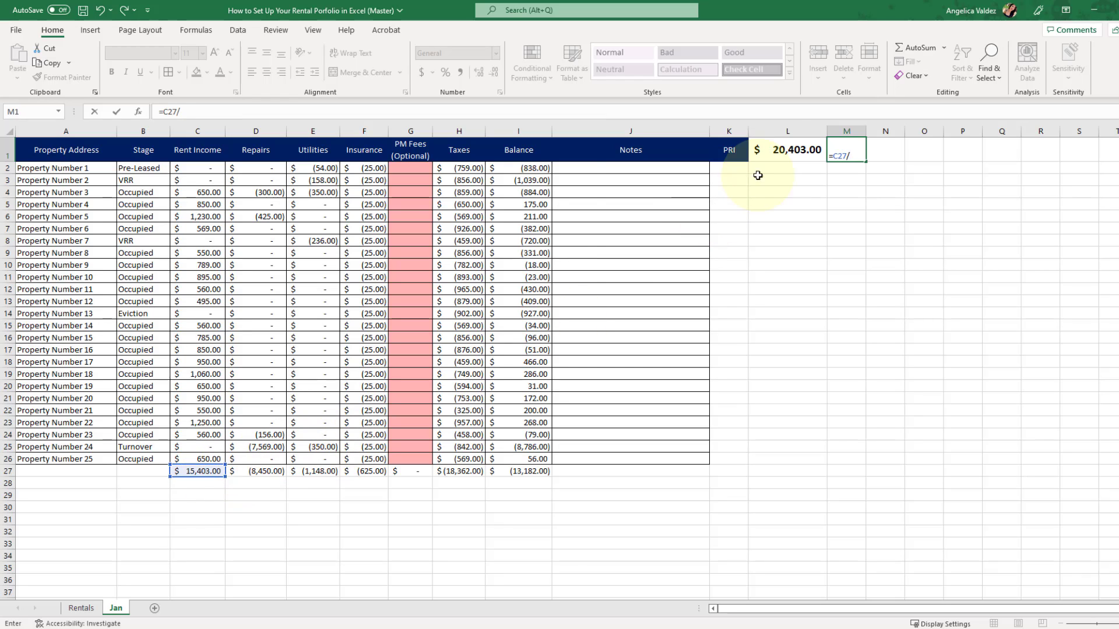
left_click(769, 153)
key("Return")
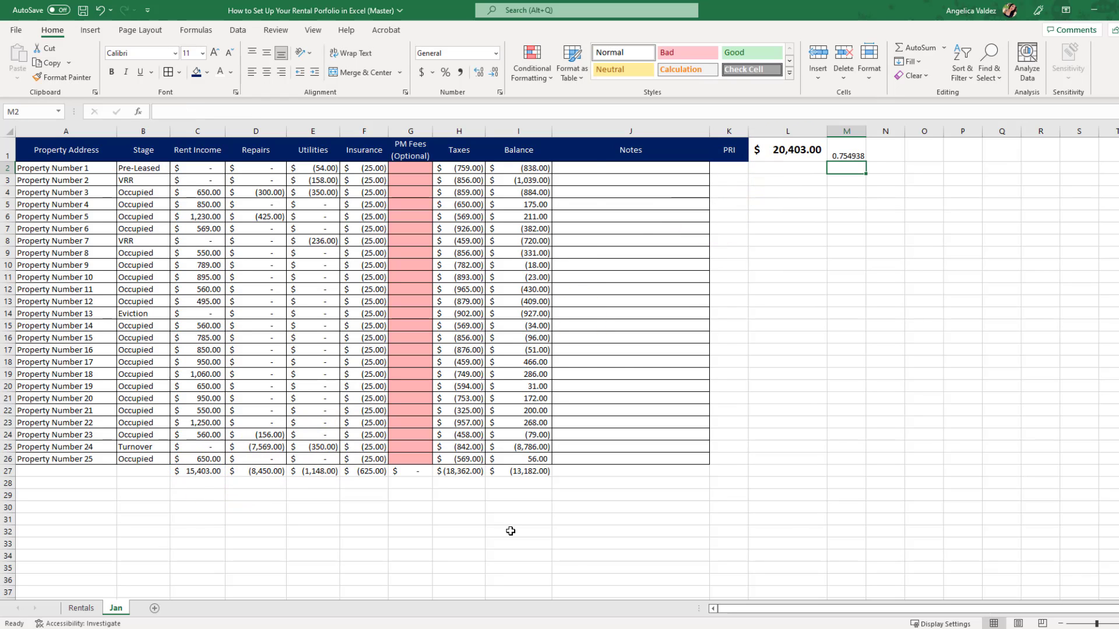
Format M1 as a percentage, aligned middle and centred, with a 16 pt font
left_click(848, 155)
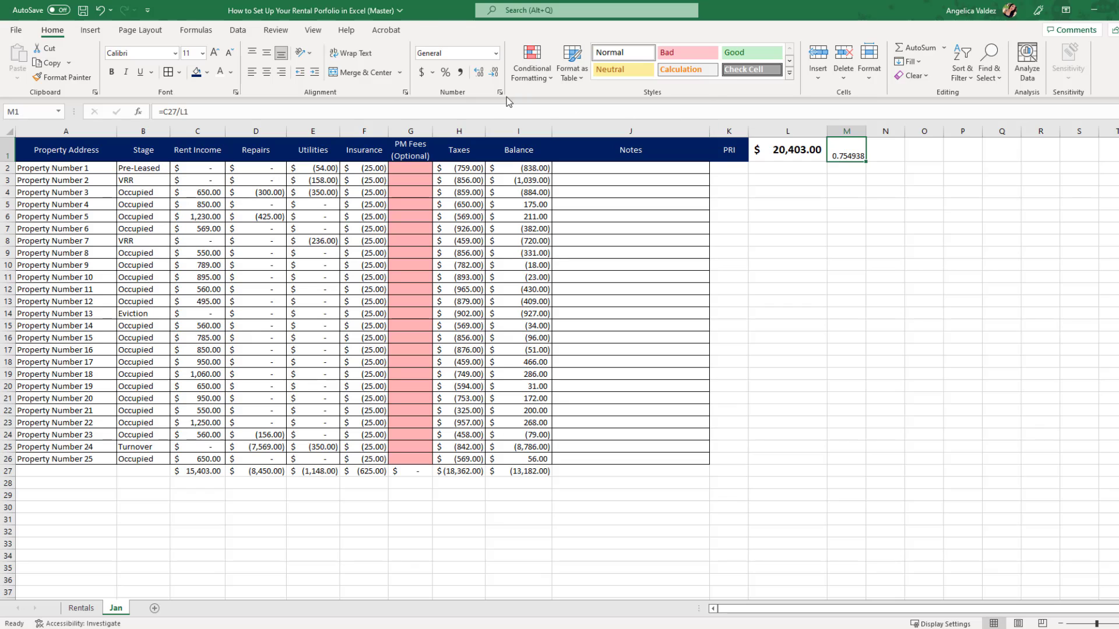
left_click(445, 72)
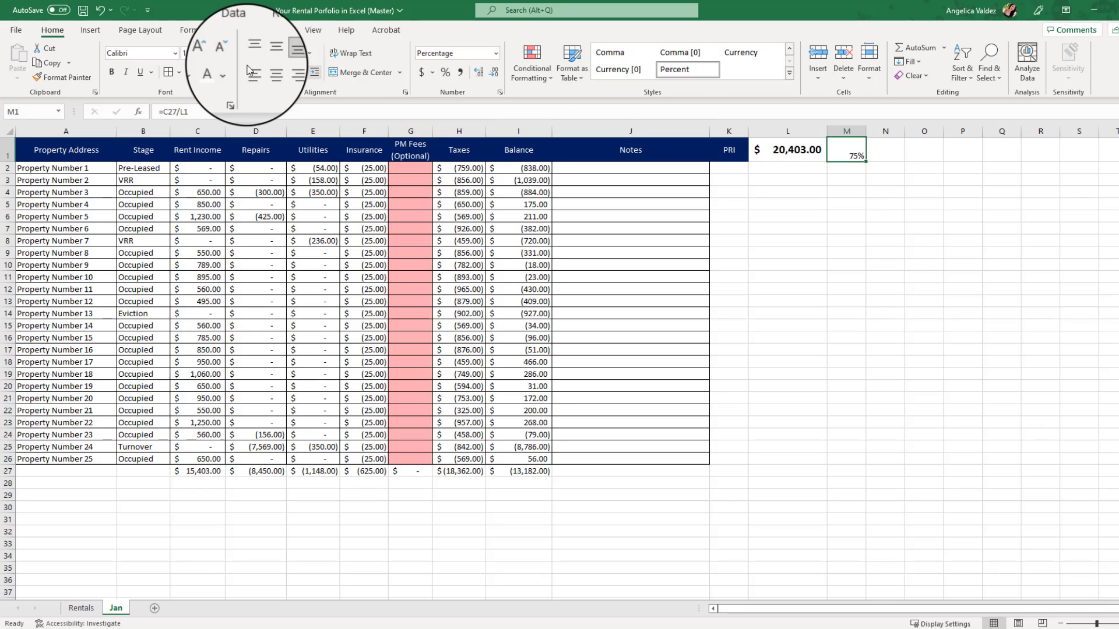
left_click(267, 51)
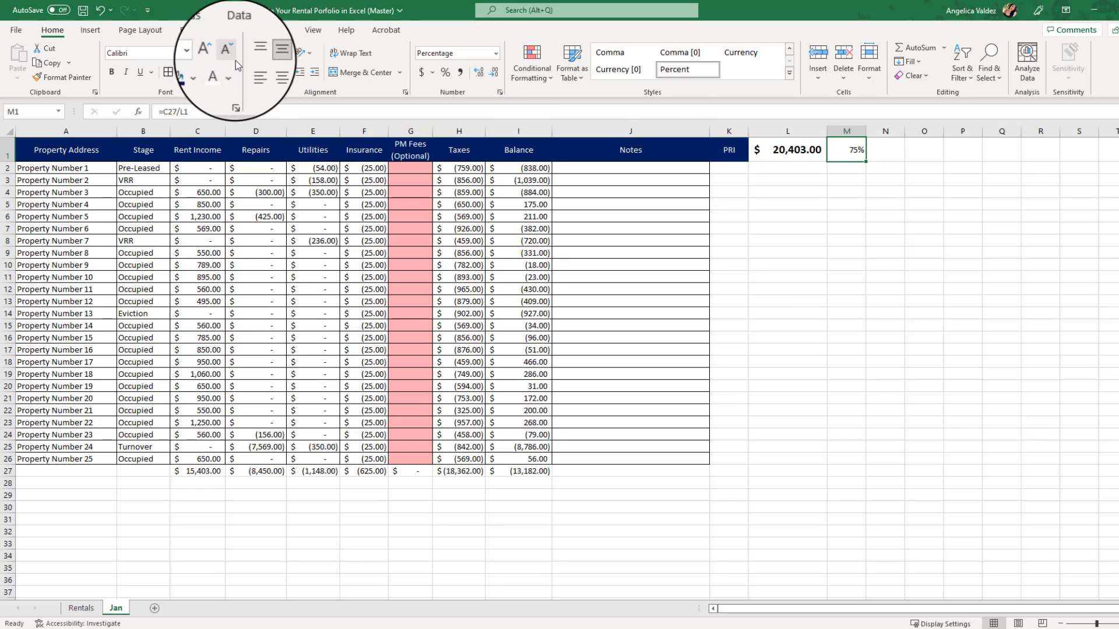
left_click(266, 71)
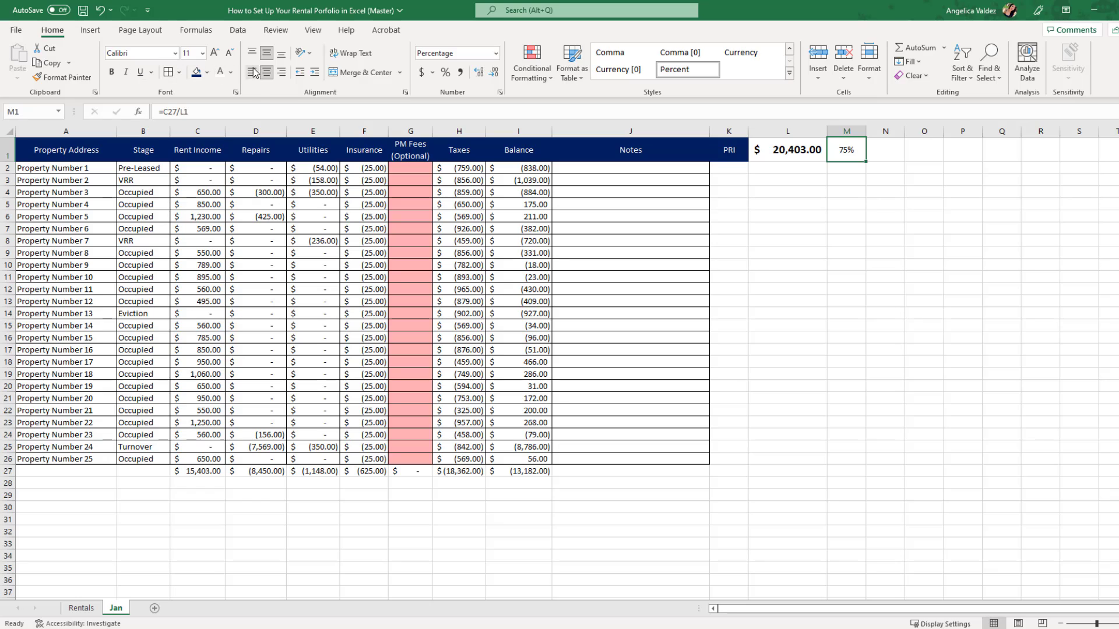
left_click(214, 53)
Add a conditional formatting rule to M1 giving values greater than 85 Green Fill with Dark Green Text
left_click(538, 70)
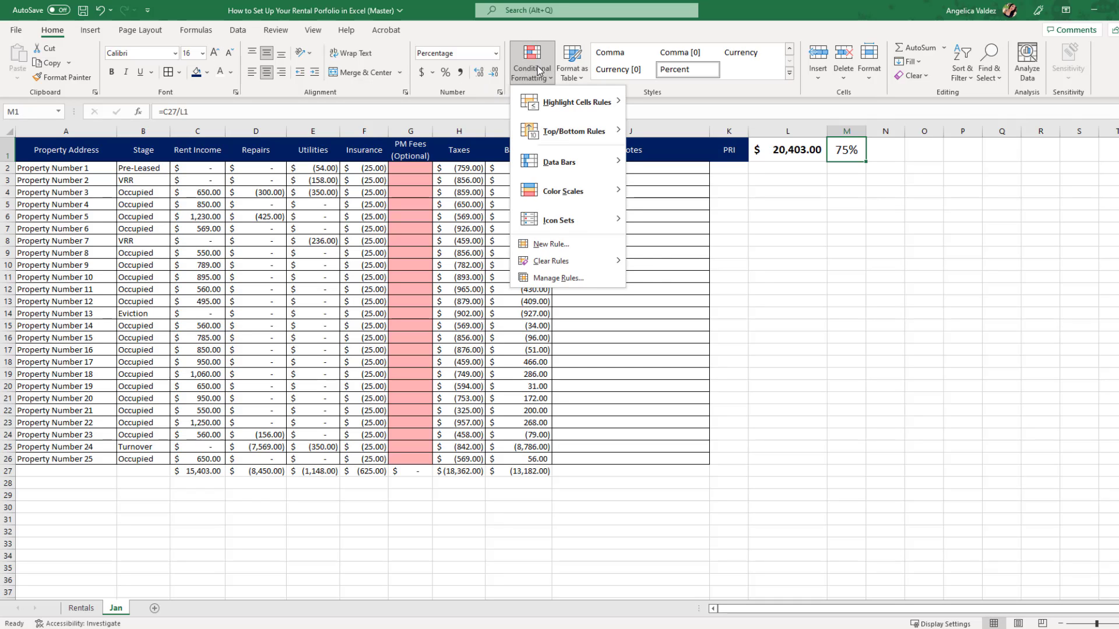
mouse_move(537, 105)
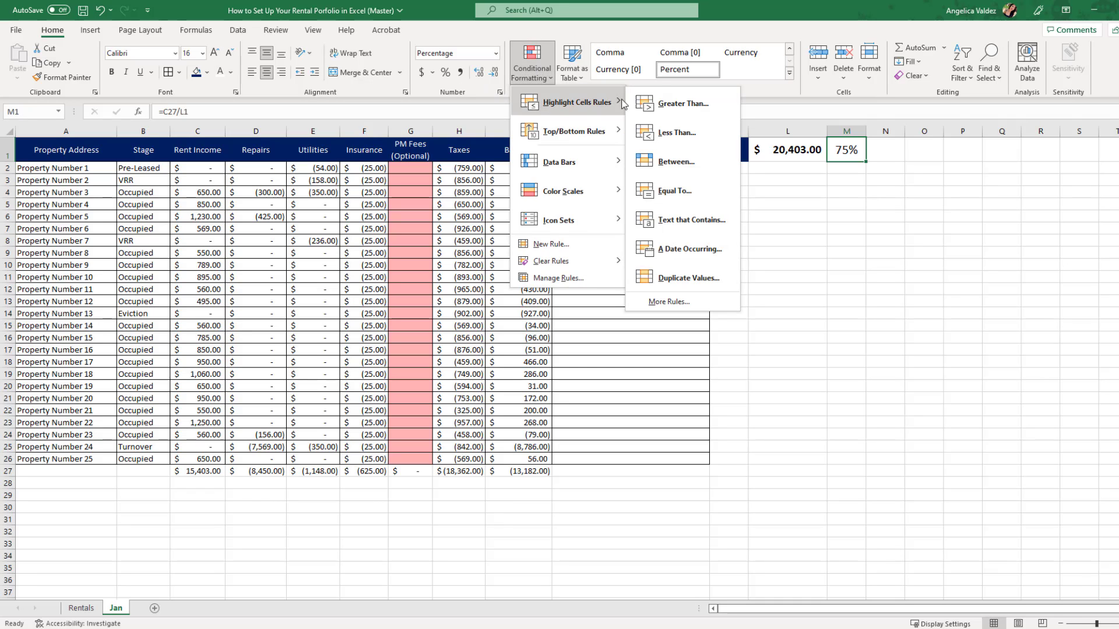
left_click(685, 102)
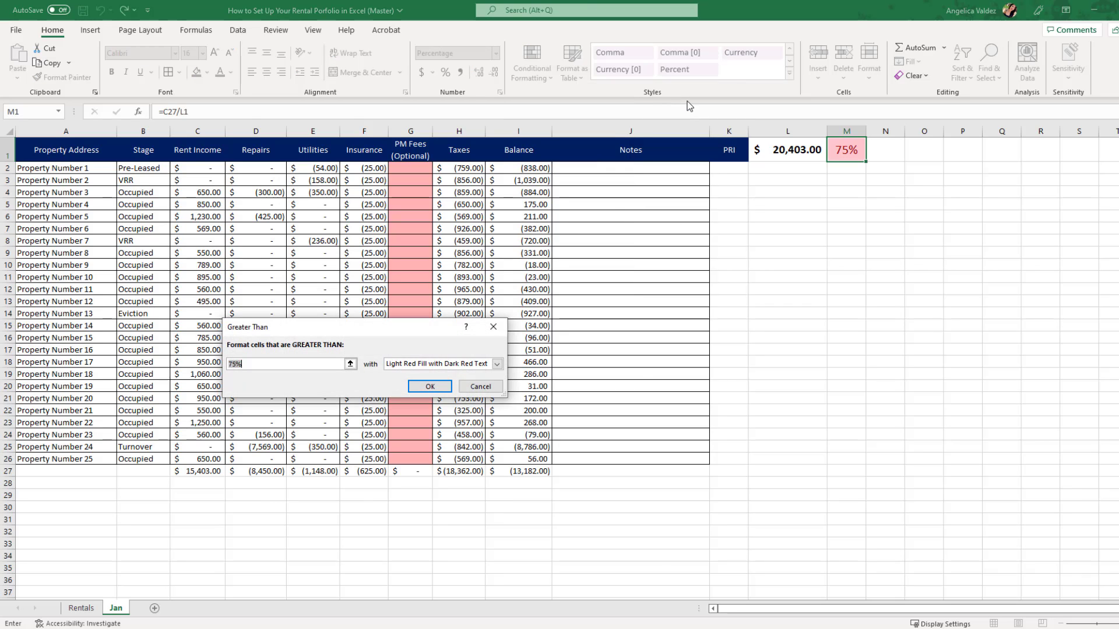
type("85")
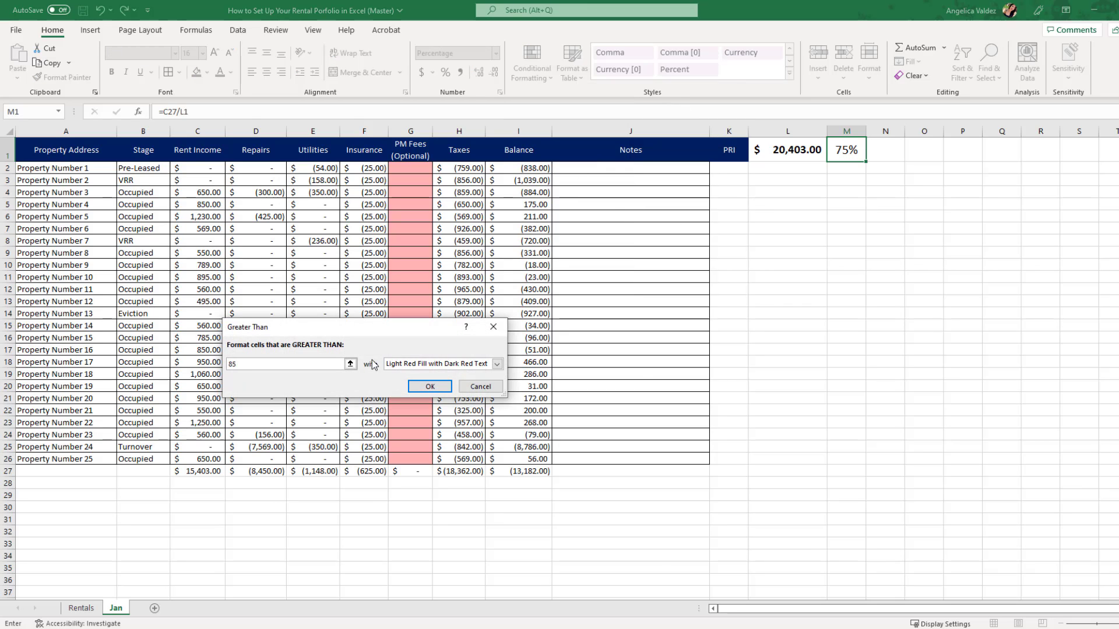
left_click(430, 365)
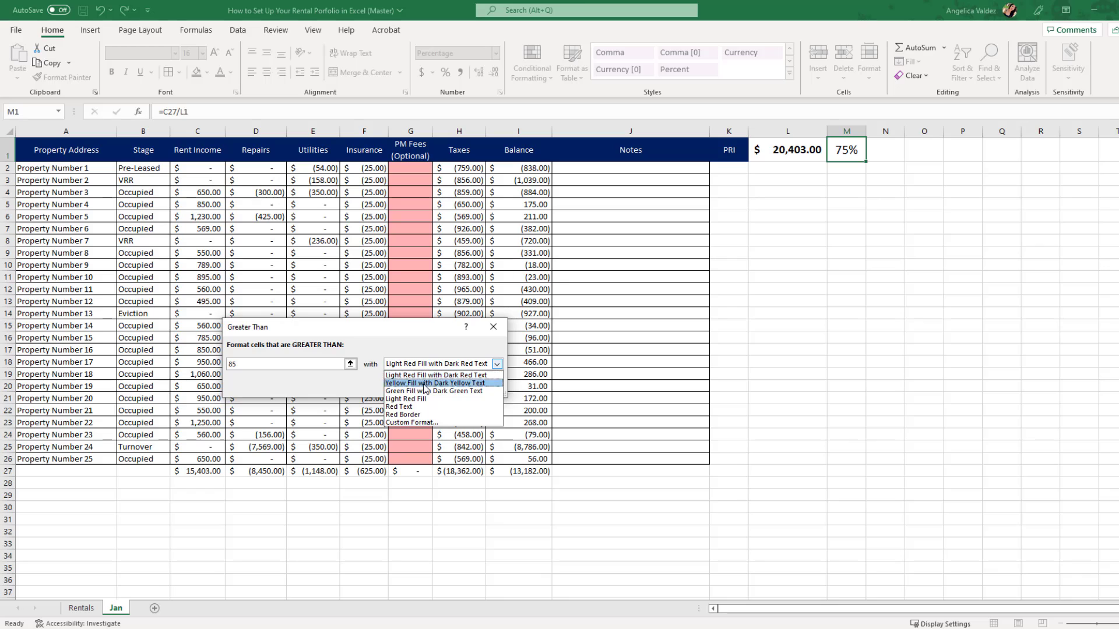
left_click(424, 391)
left_click(427, 390)
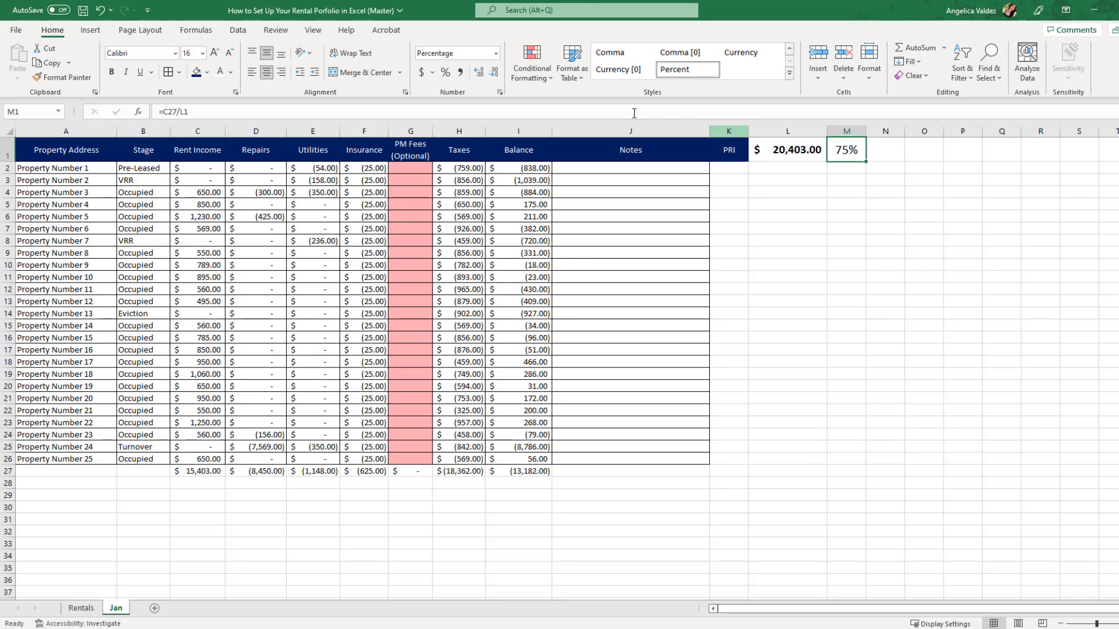
Add a conditional formatting rule to M1 giving values less than 70 Light Red Fill with Dark Red Text
left_click(532, 64)
mouse_move(561, 102)
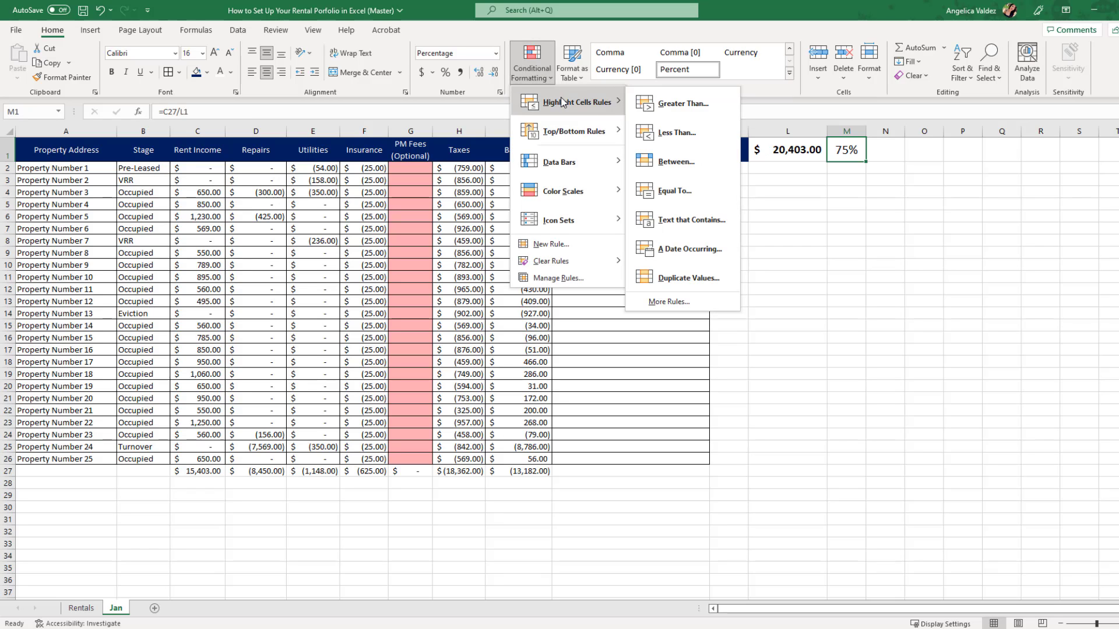
left_click(659, 131)
type("70")
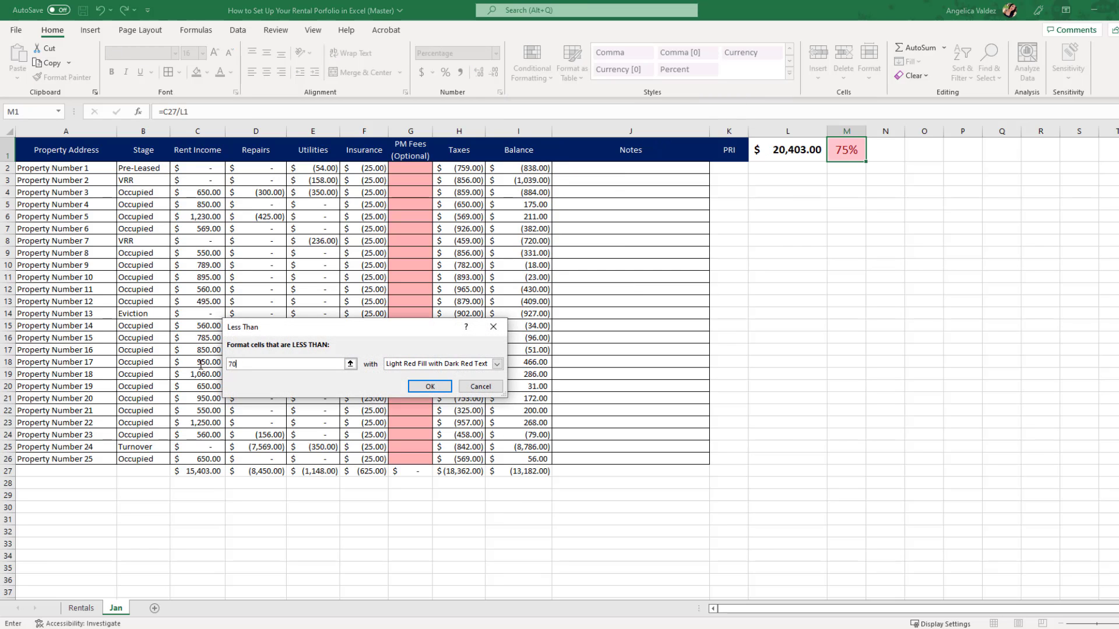
left_click(400, 364)
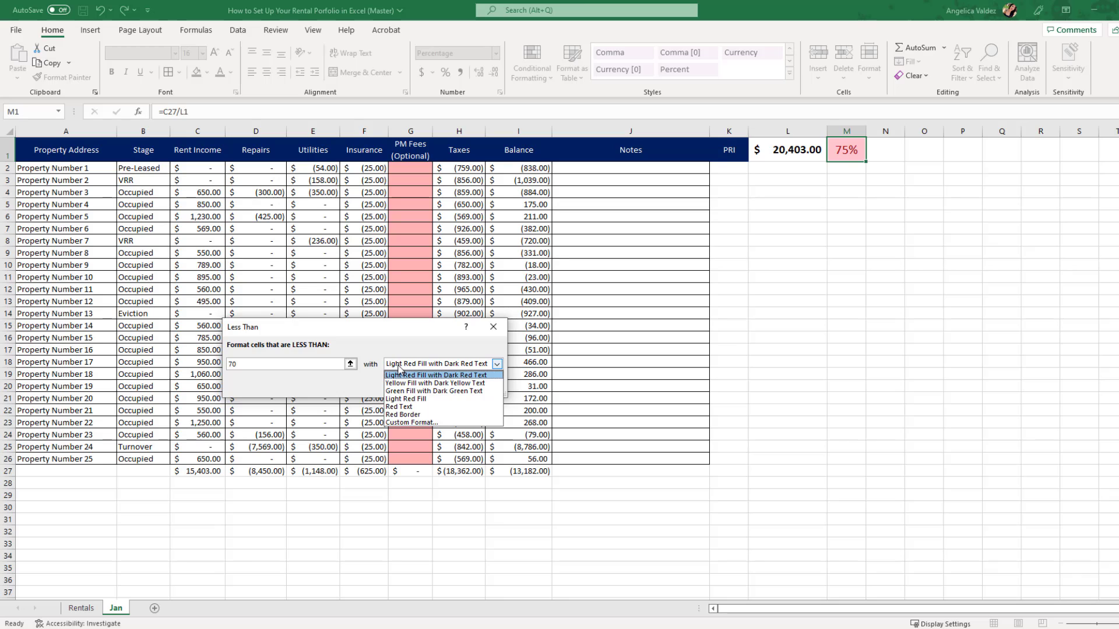
left_click(399, 376)
left_click(427, 387)
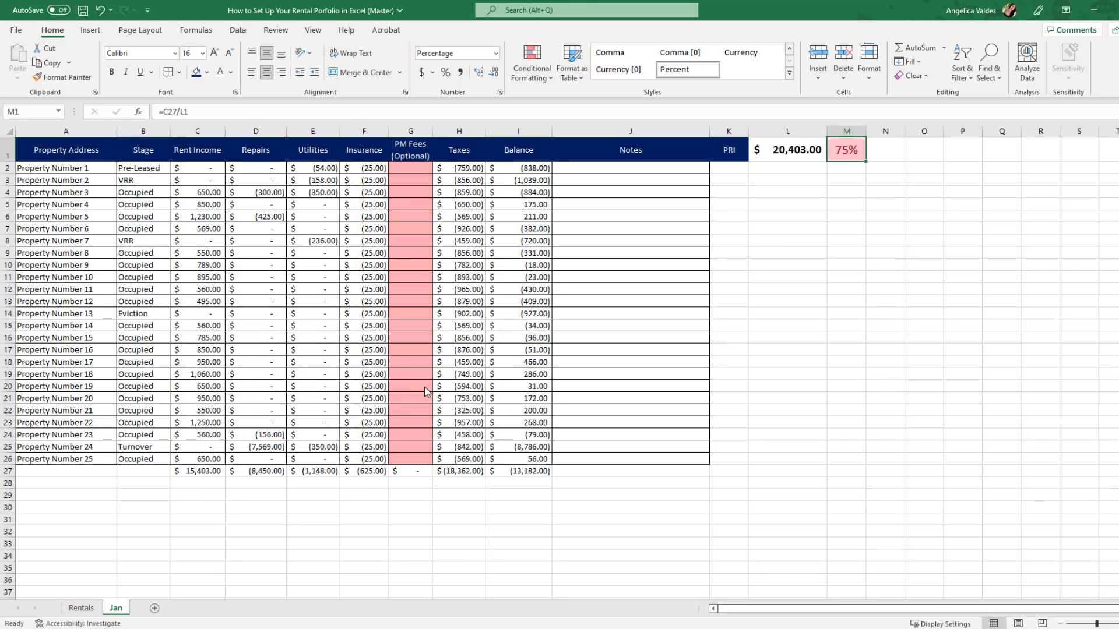
Add a conditional formatting rule to M1 giving values between 70 and 85 Yellow Fill with Dark Yellow Text
left_click(532, 61)
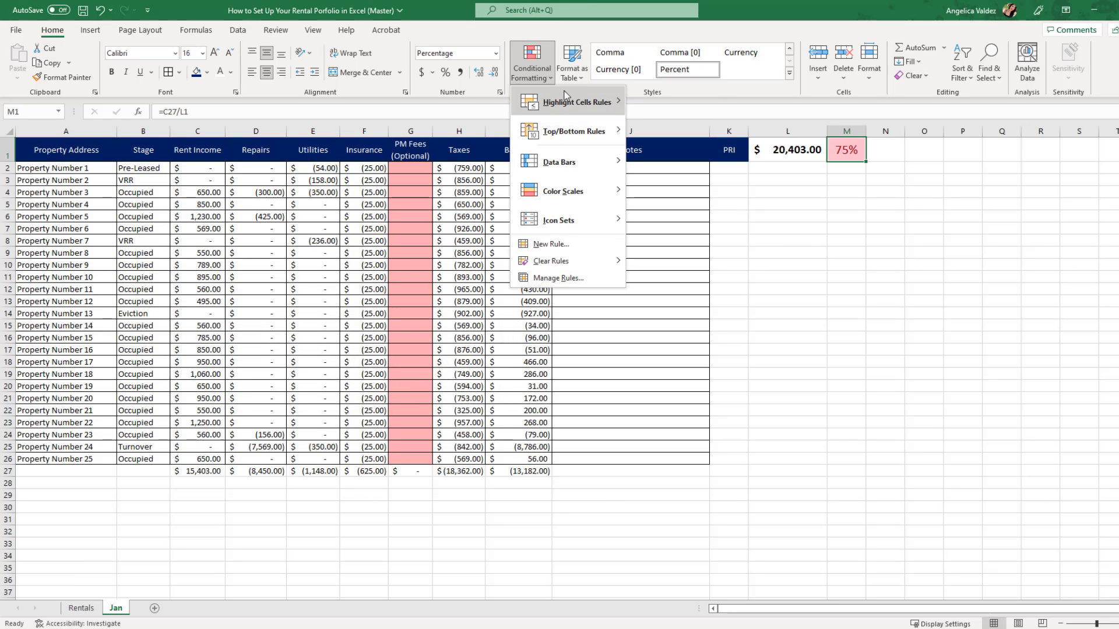
mouse_move(619, 117)
left_click(674, 161)
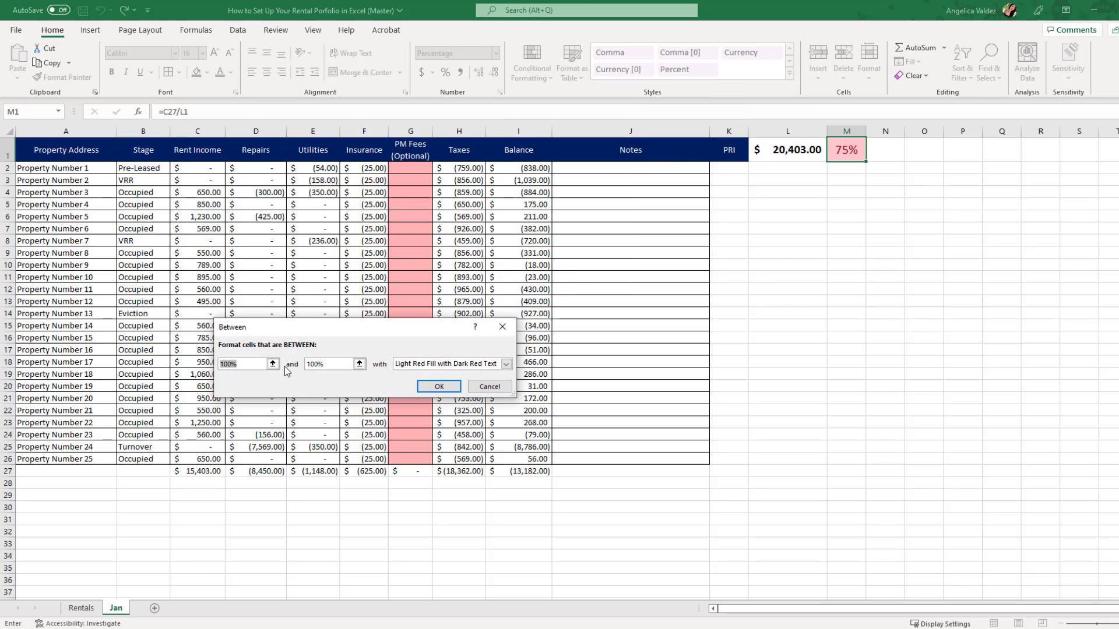
type("70")
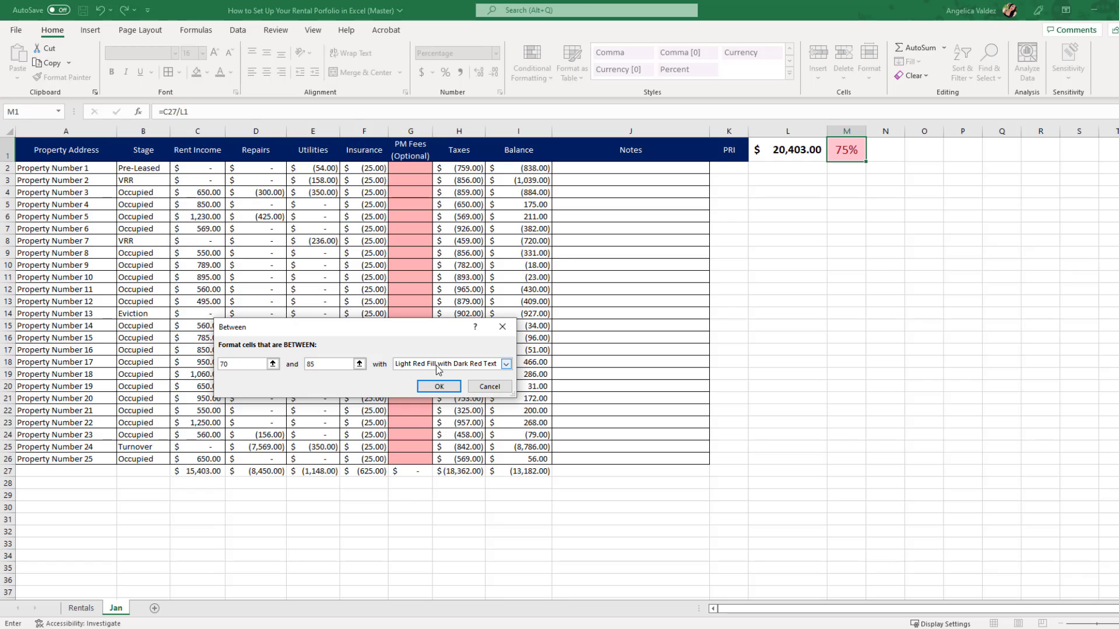
left_click(506, 363)
left_click(430, 387)
left_click(431, 387)
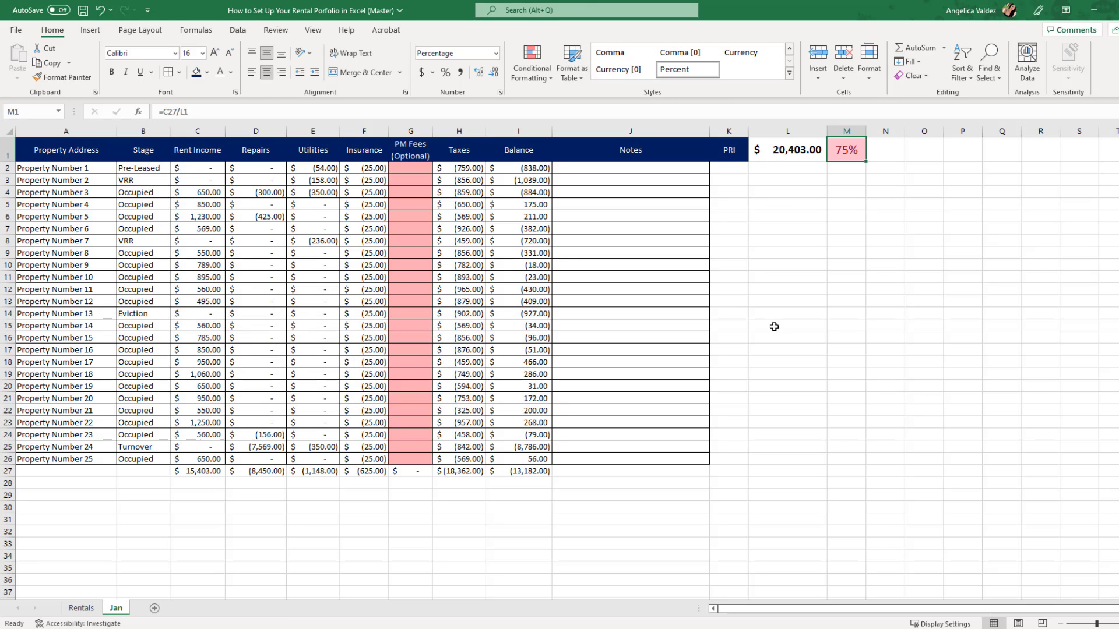
Edit M1's yellow "between" conditional formatting rule so its limits are 70% and 85%
left_click(547, 80)
left_click(547, 278)
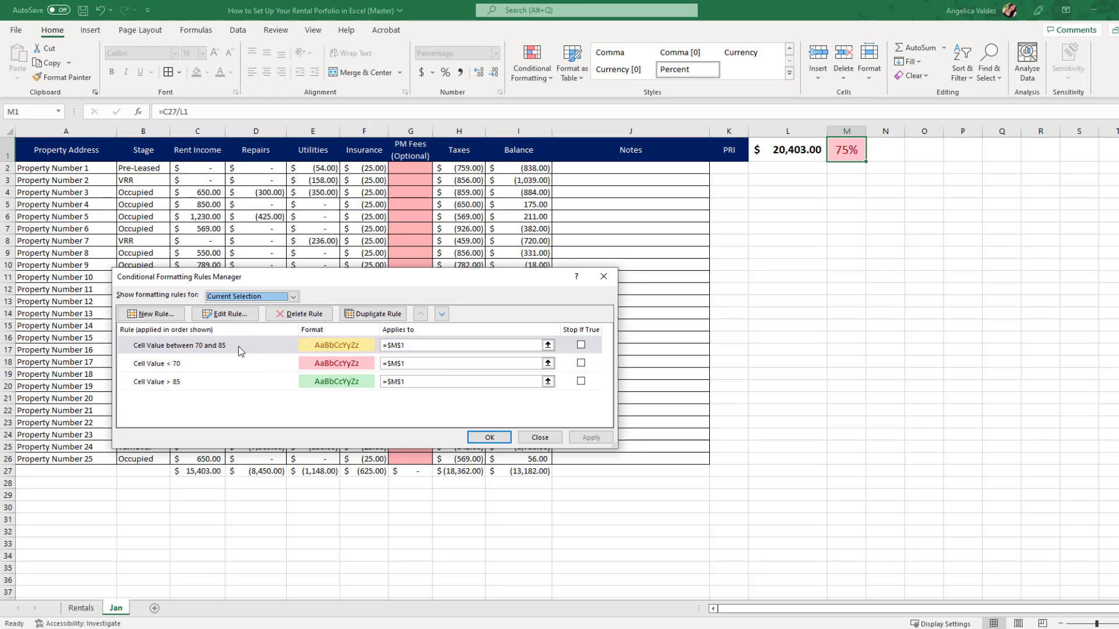
left_click(228, 315)
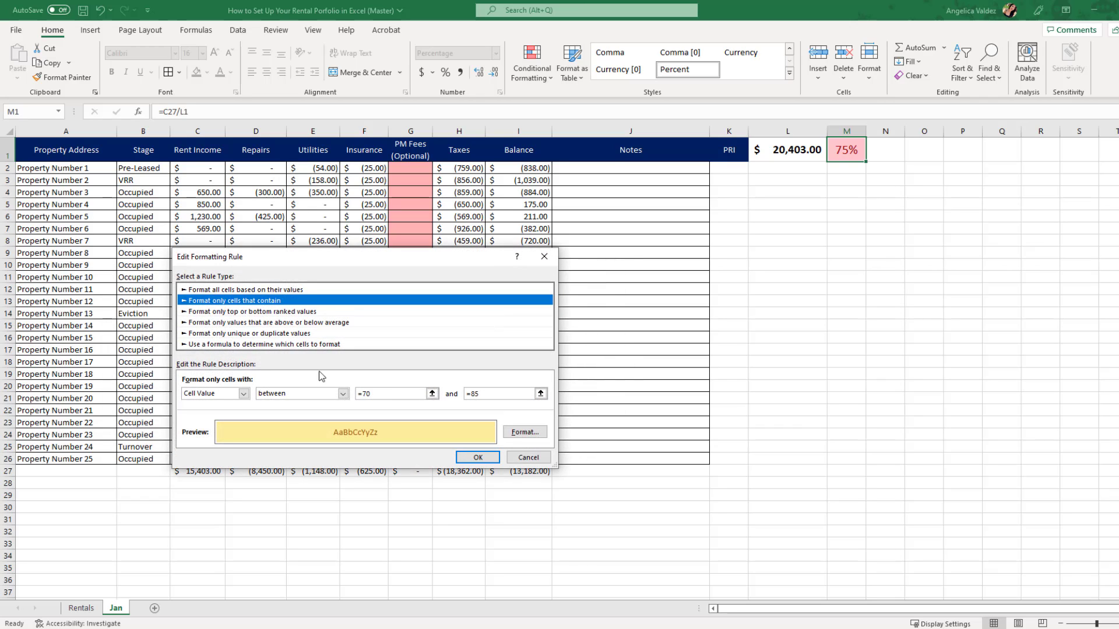
left_click(384, 395)
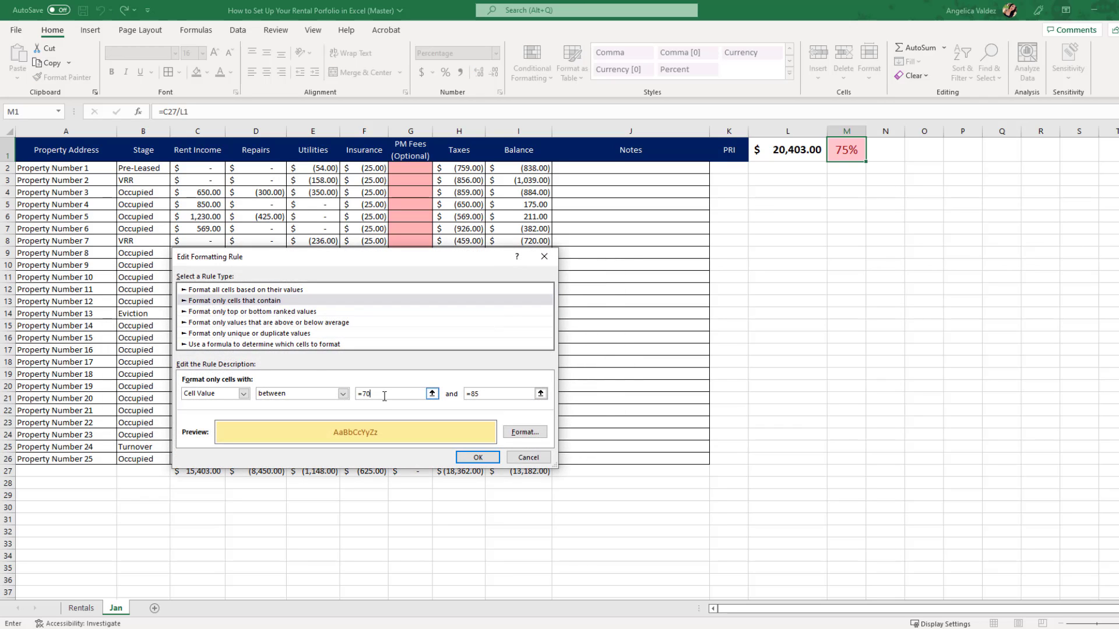
type("%")
left_click(500, 394)
type("%")
left_click(477, 457)
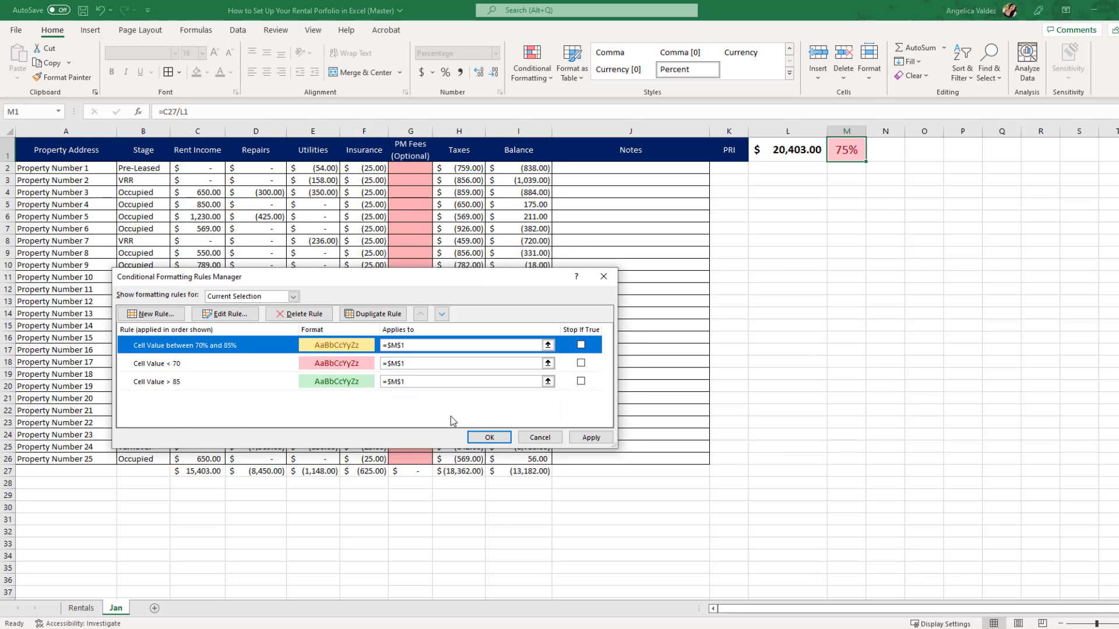
Set the threshold of M1's red "less than" conditional formatting rule to 70%
left_click(232, 365)
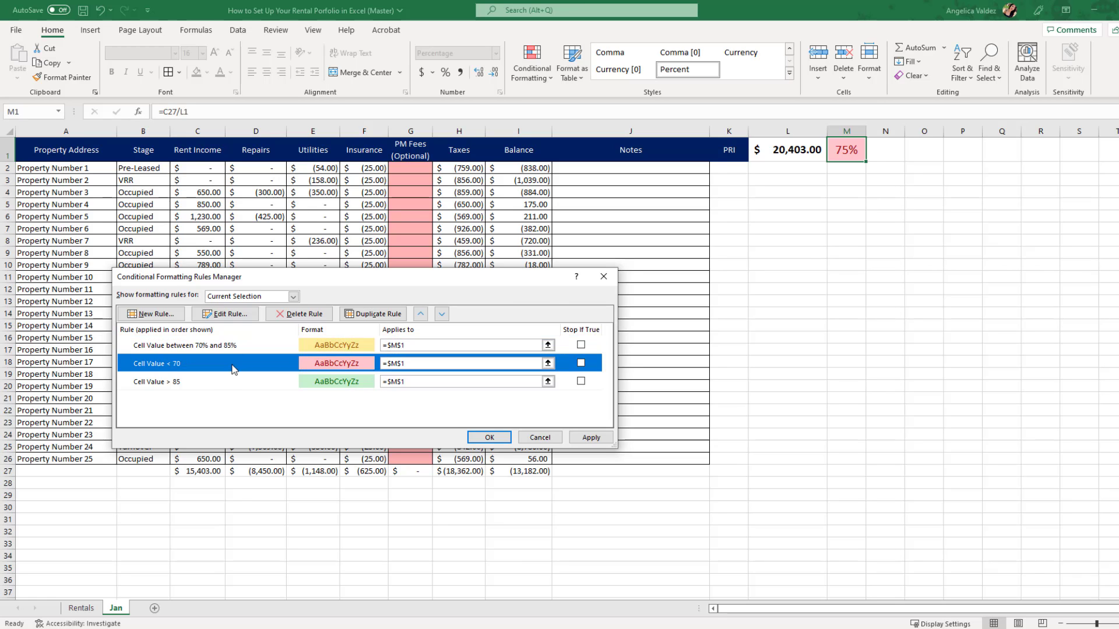
double_click(233, 364)
left_click(385, 393)
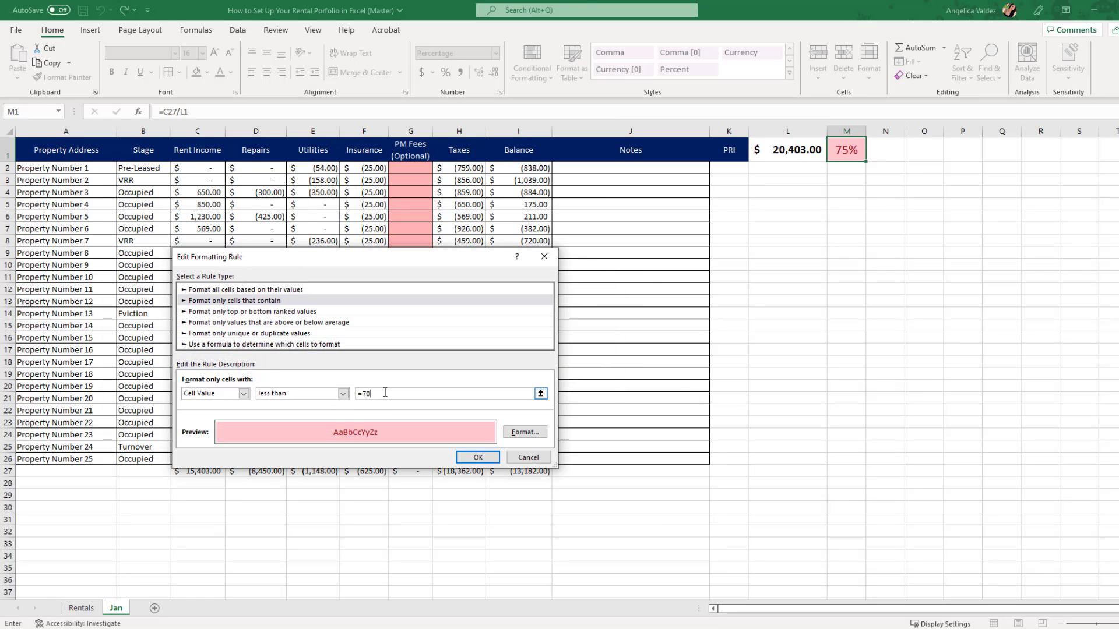
key("Return")
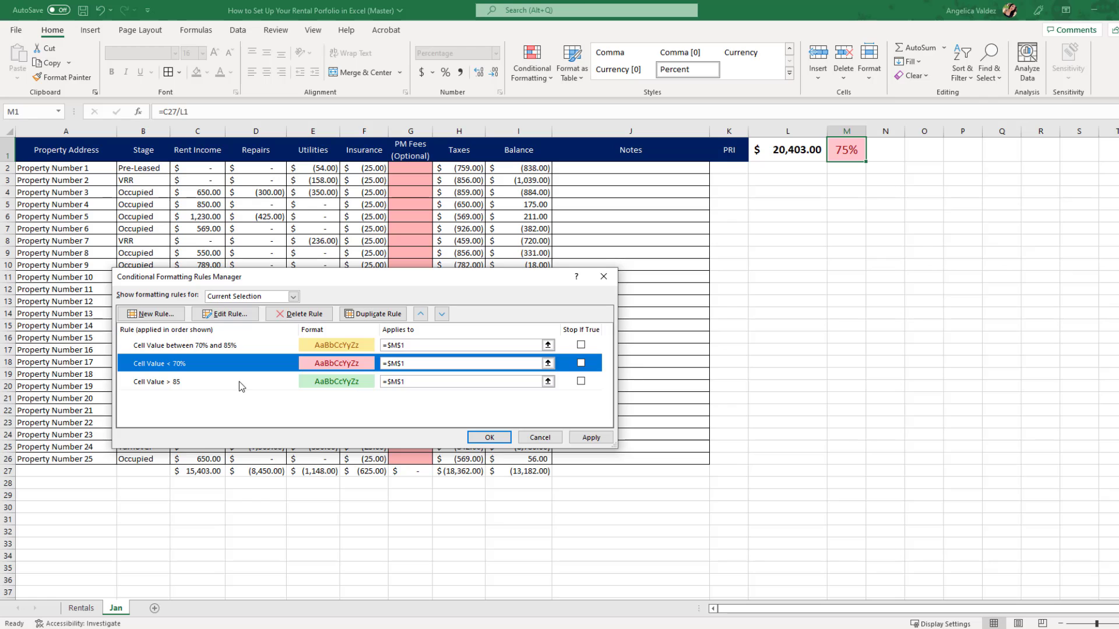
Set the green "greater than" rule's threshold to 85% and apply the edited conditional formatting rules to M1
double_click(241, 382)
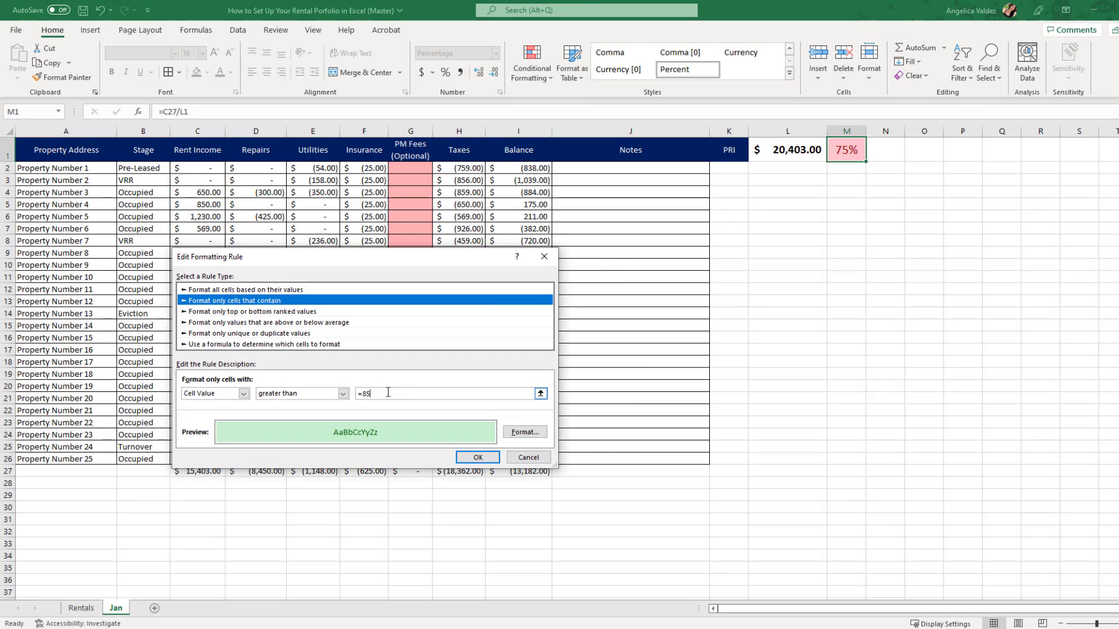
left_click(388, 393)
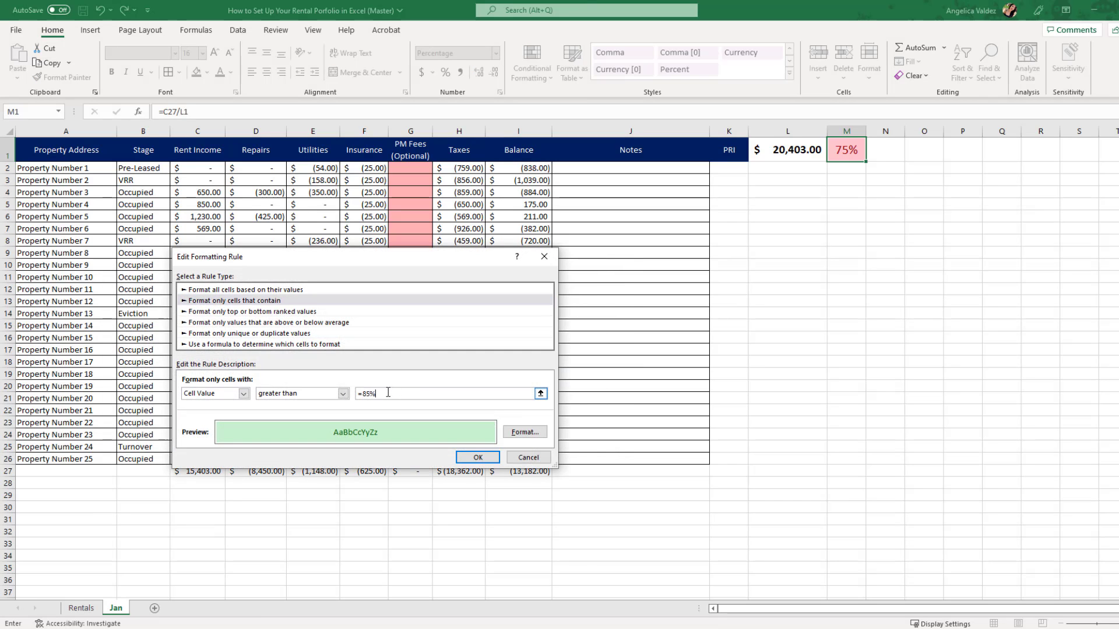
left_click(477, 458)
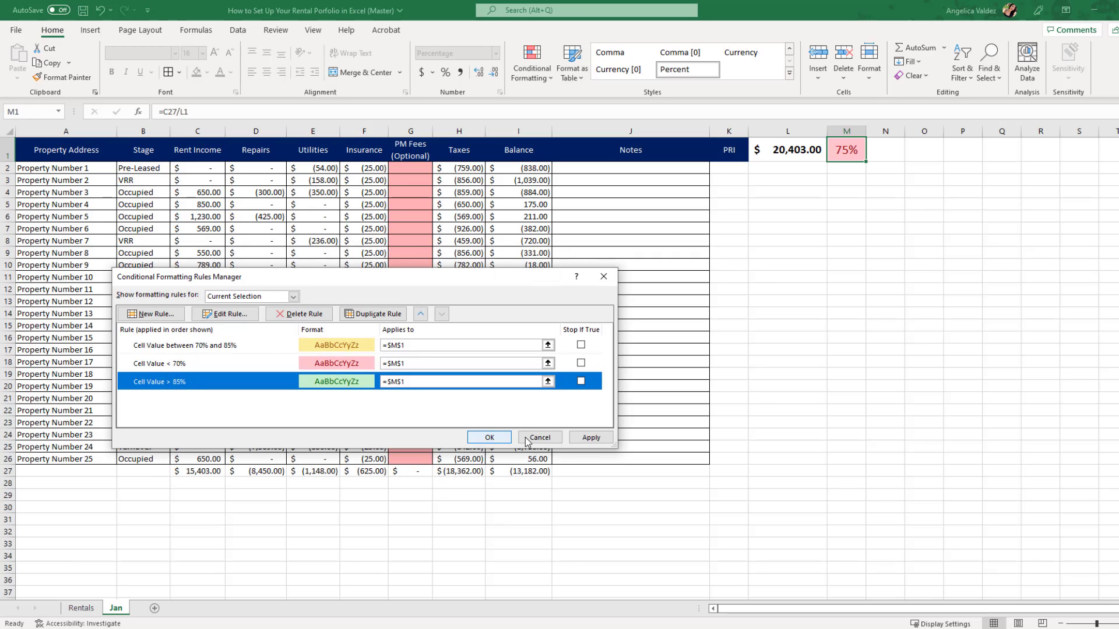
left_click(591, 437)
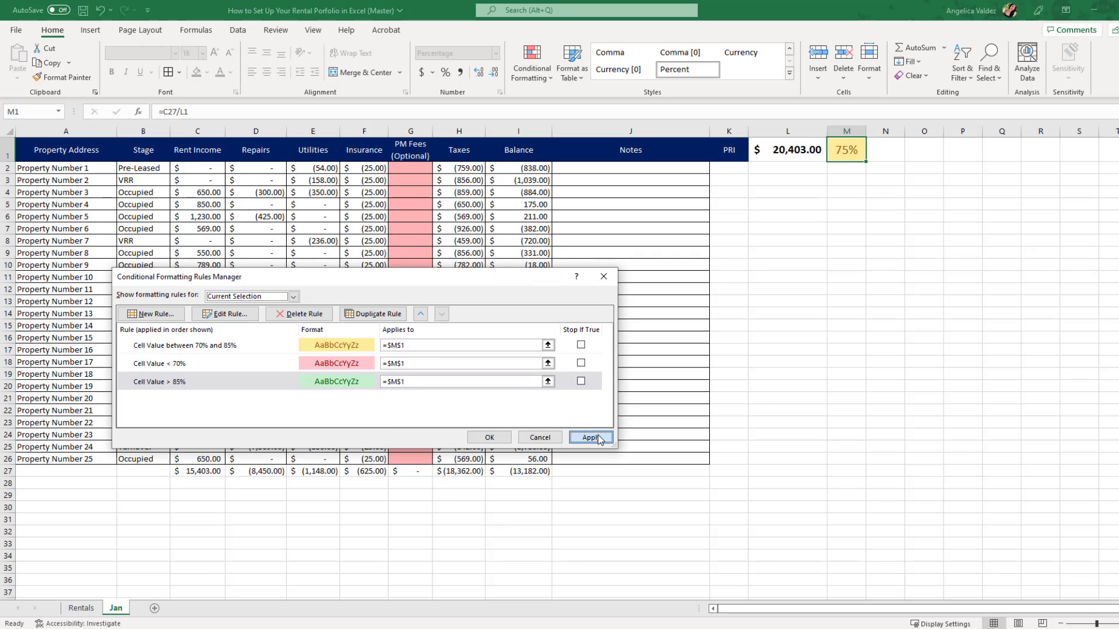
left_click(489, 437)
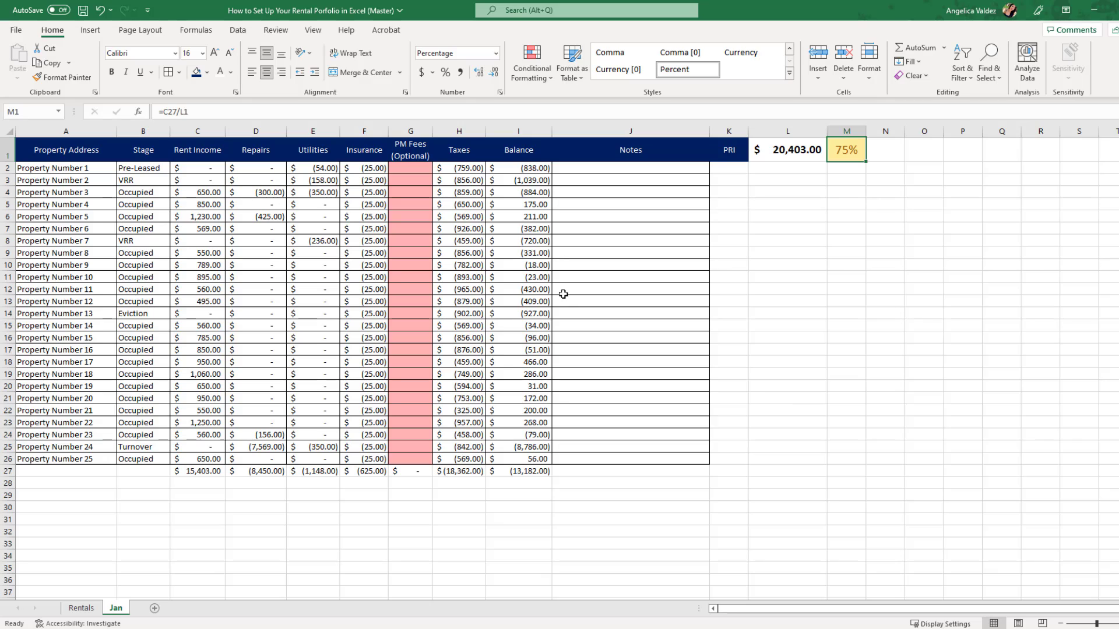
Make the percentage in M1 bold
left_click(112, 71)
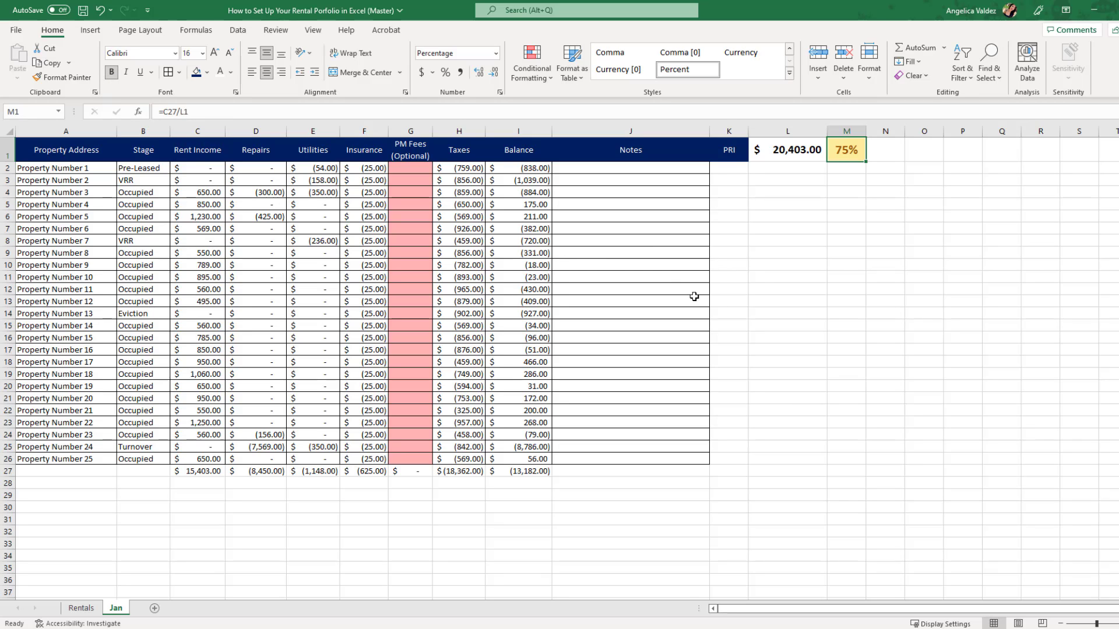
left_click(832, 304)
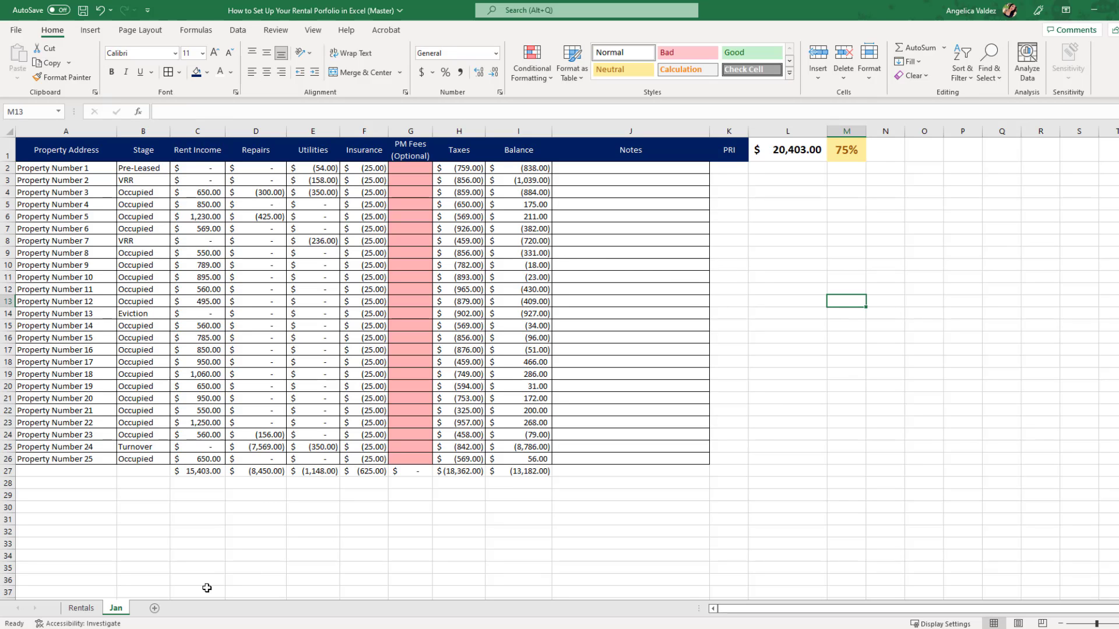
Create a copy of the Jan sheet at the end of the same workbook
right_click(121, 610)
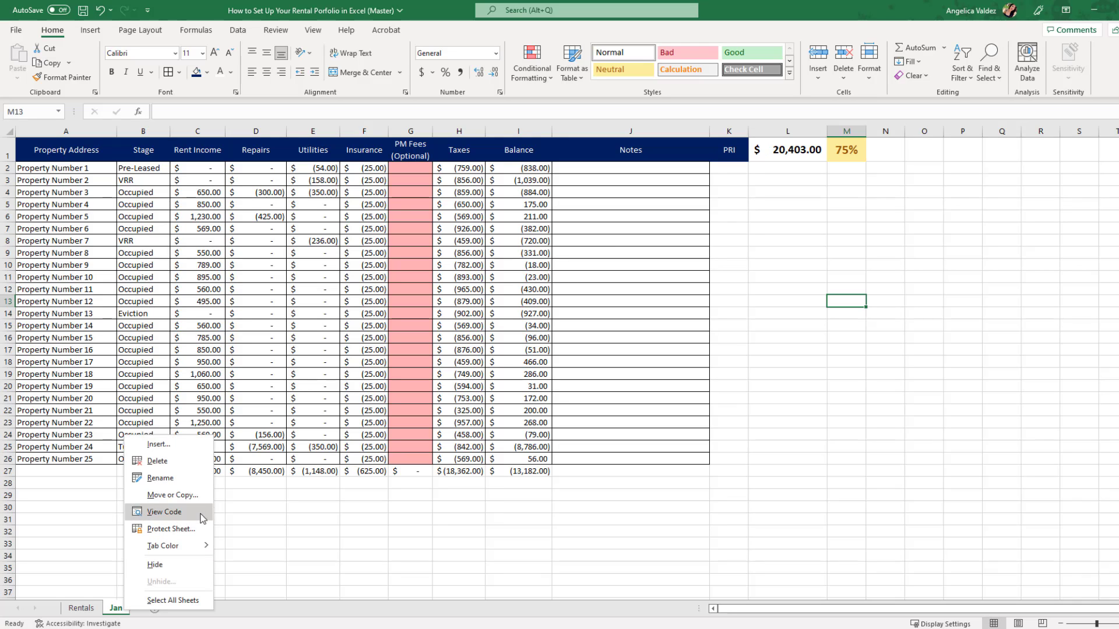
left_click(202, 497)
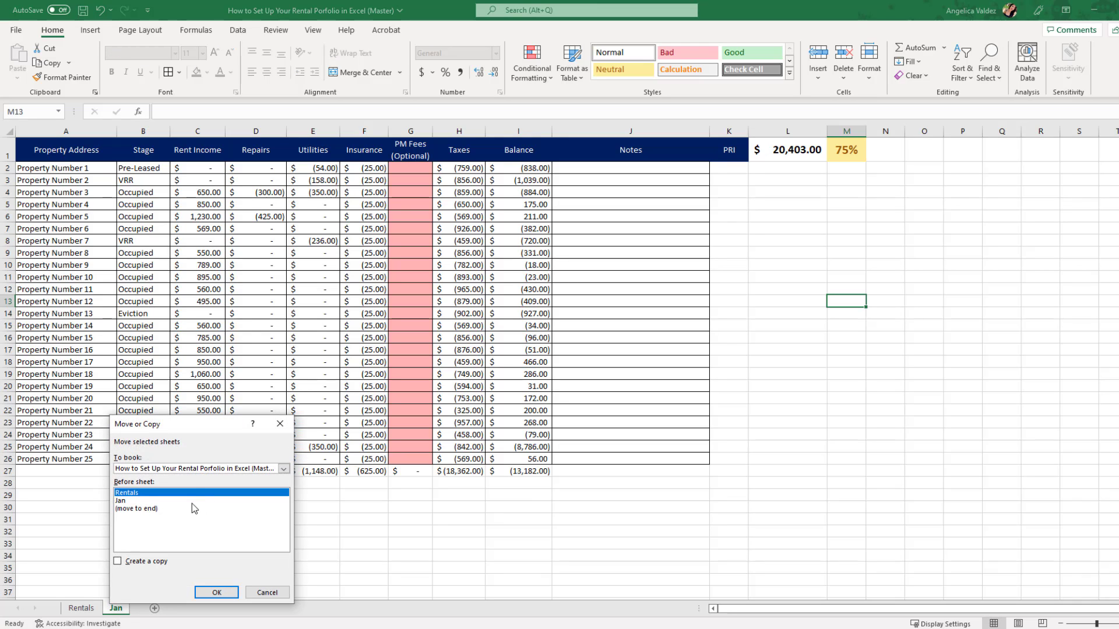
left_click(162, 508)
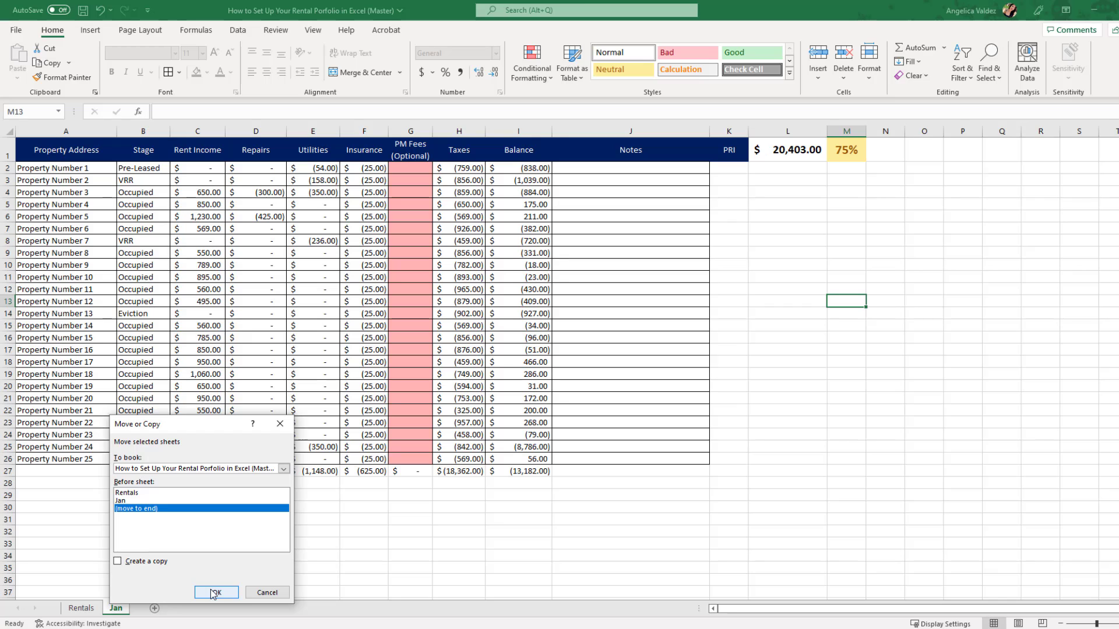
left_click(118, 560)
left_click(216, 593)
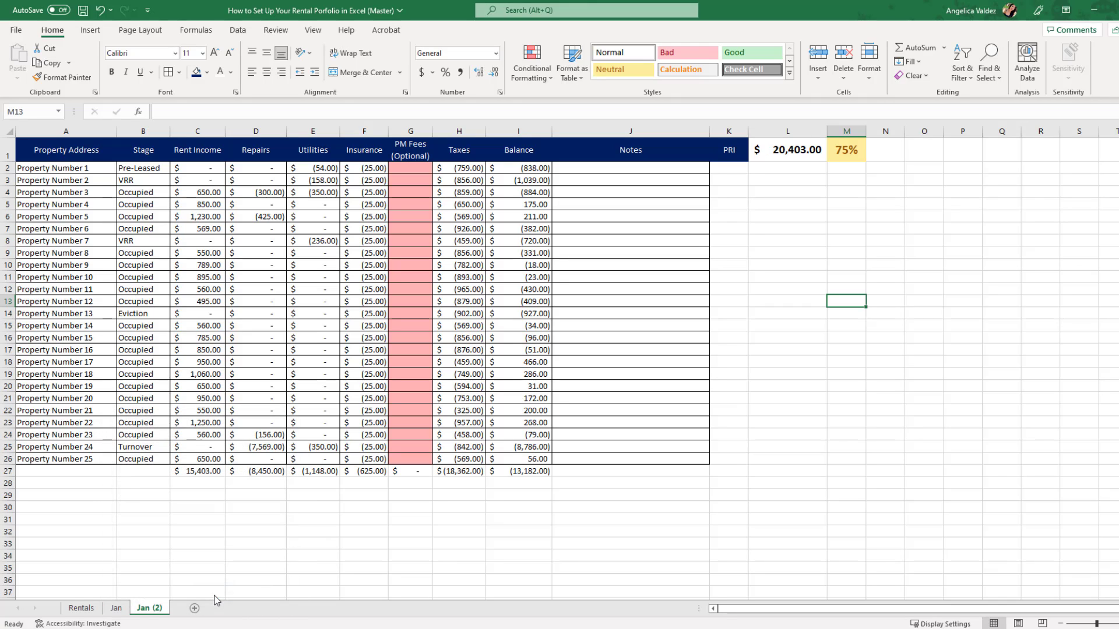
Rename the copied January sheet as Feb
right_click(152, 613)
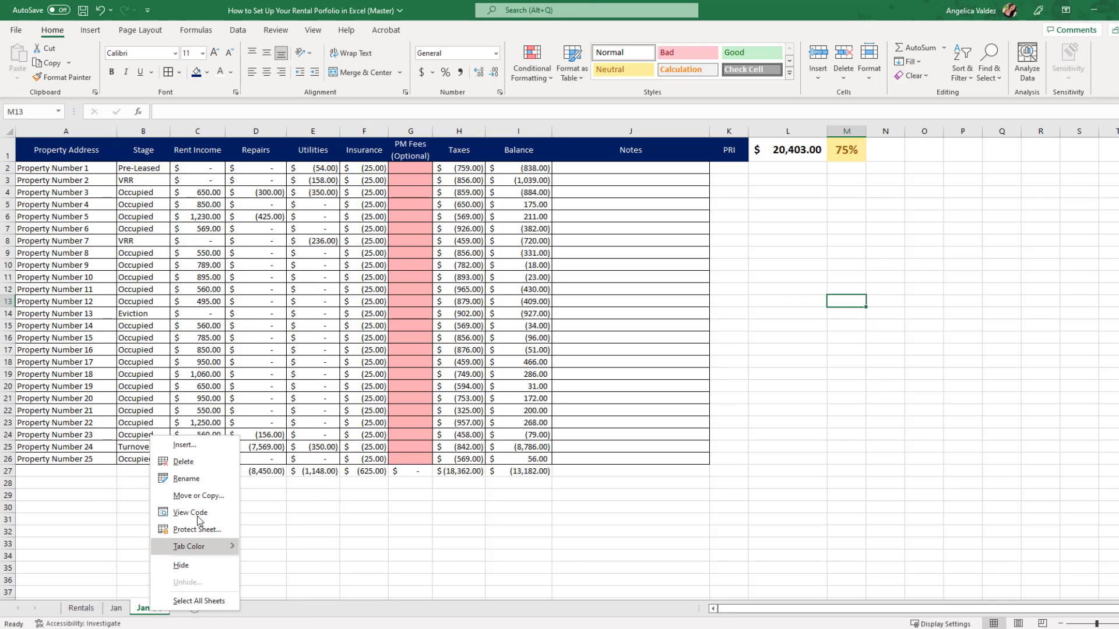
left_click(205, 485)
type("Feb")
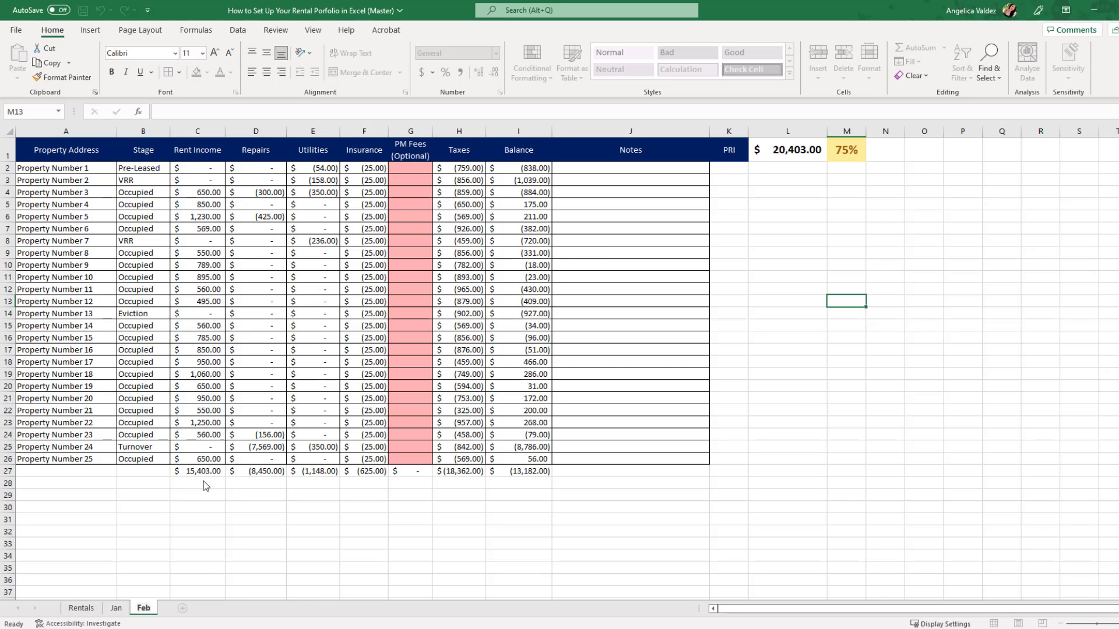
key("Return")
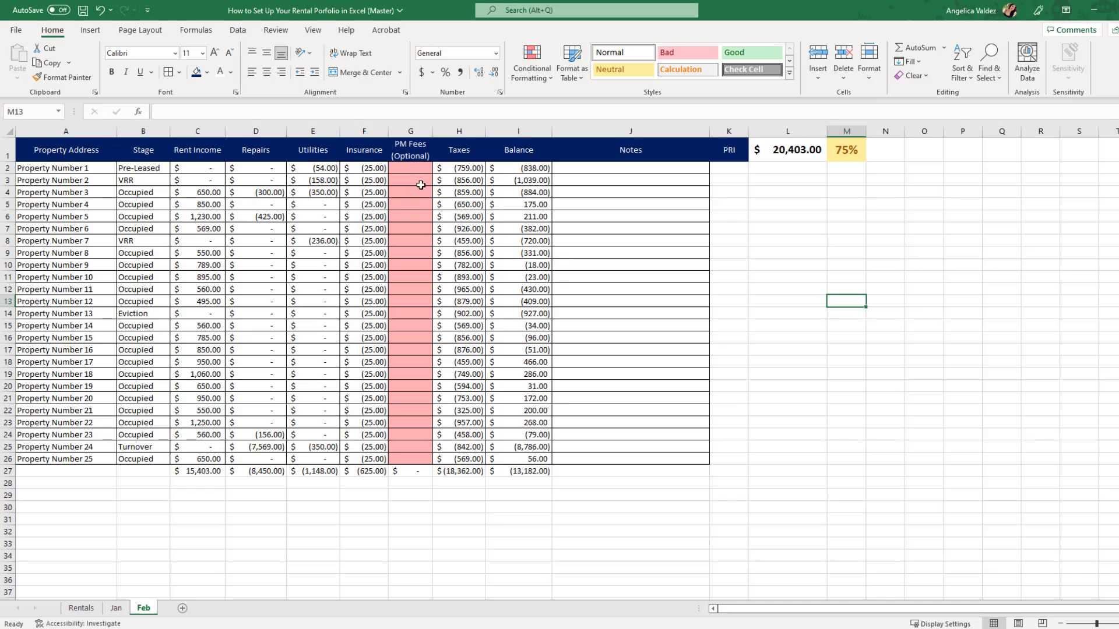
Set the Taxes amounts of all 25 properties on the Feb sheet to 0, filling H2 down to H26
left_click(453, 169)
type("0")
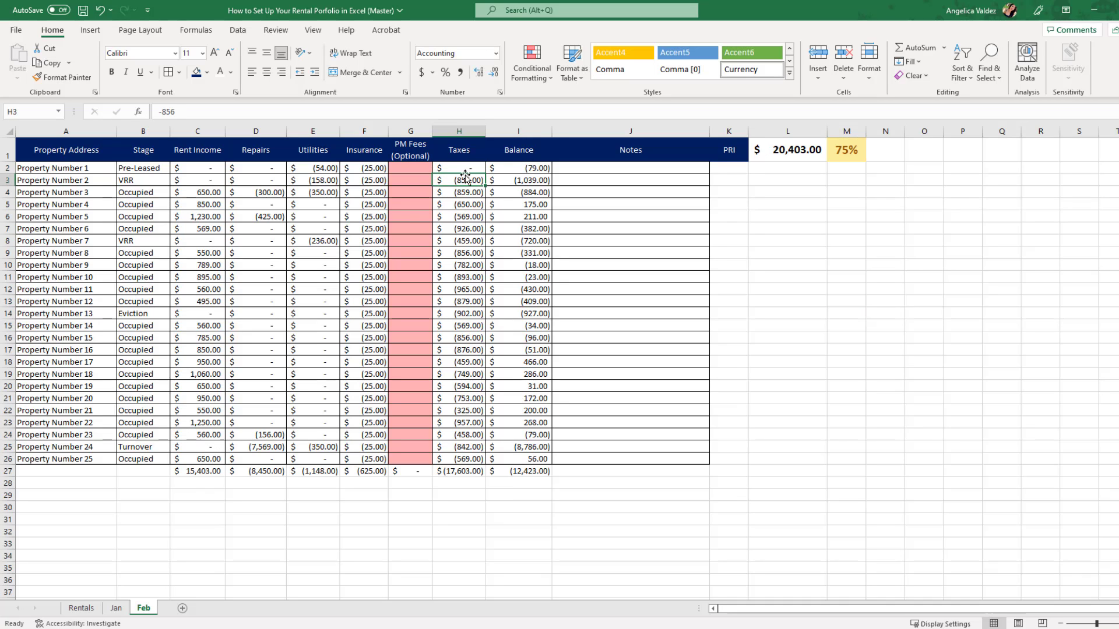
key("ctrl+Return")
left_click_drag(486, 175, 472, 461)
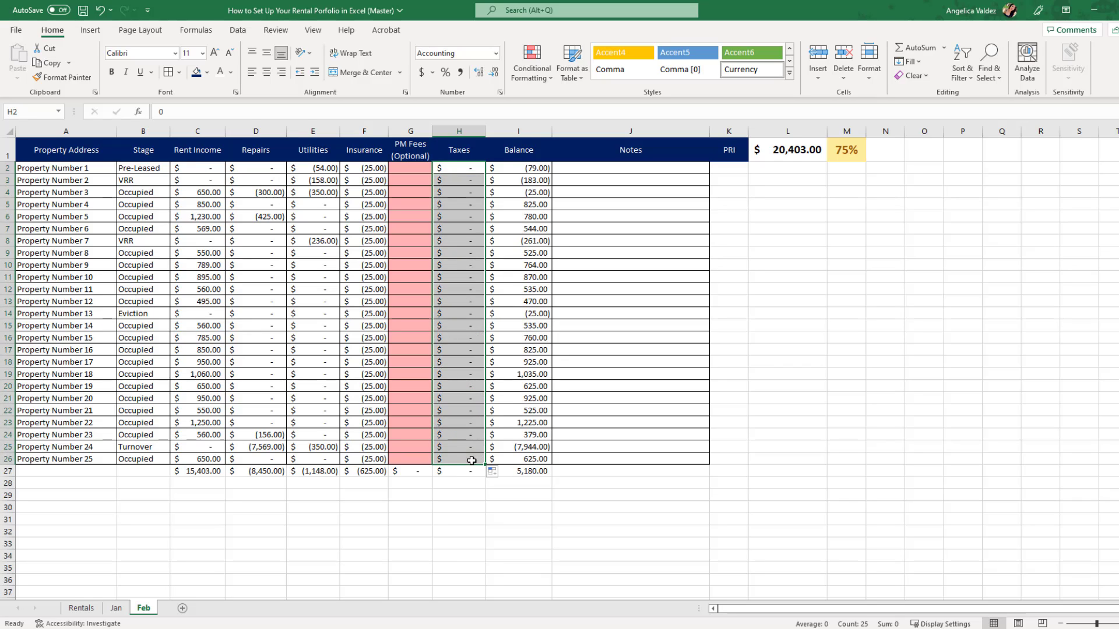
left_click(446, 497)
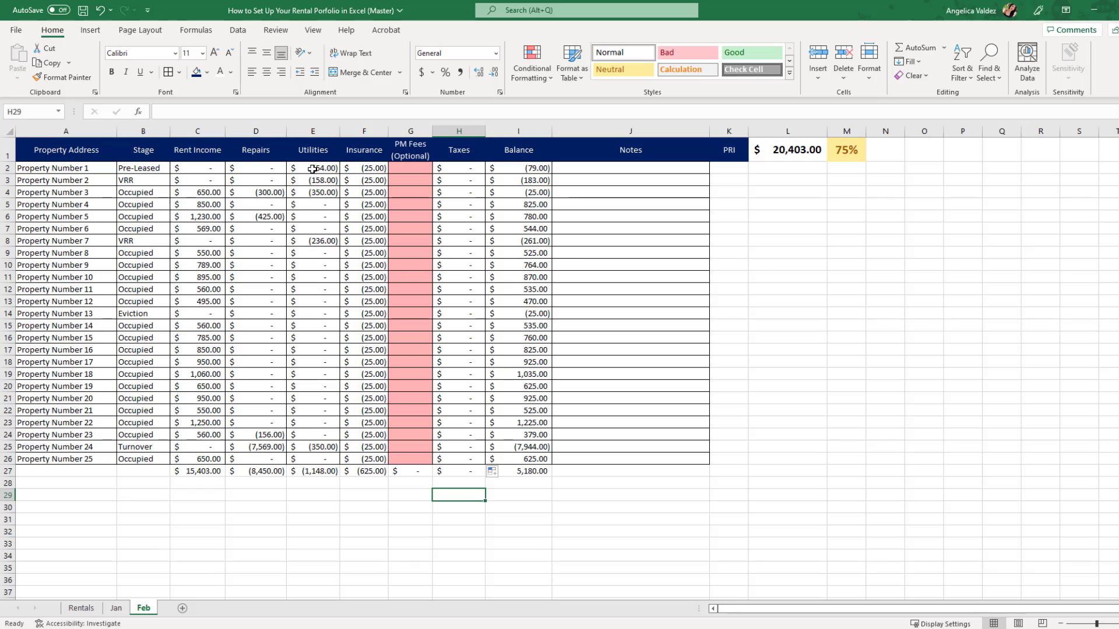
Change Property Number 1's stage to Occupied and set its rent income to 950
left_click(153, 169)
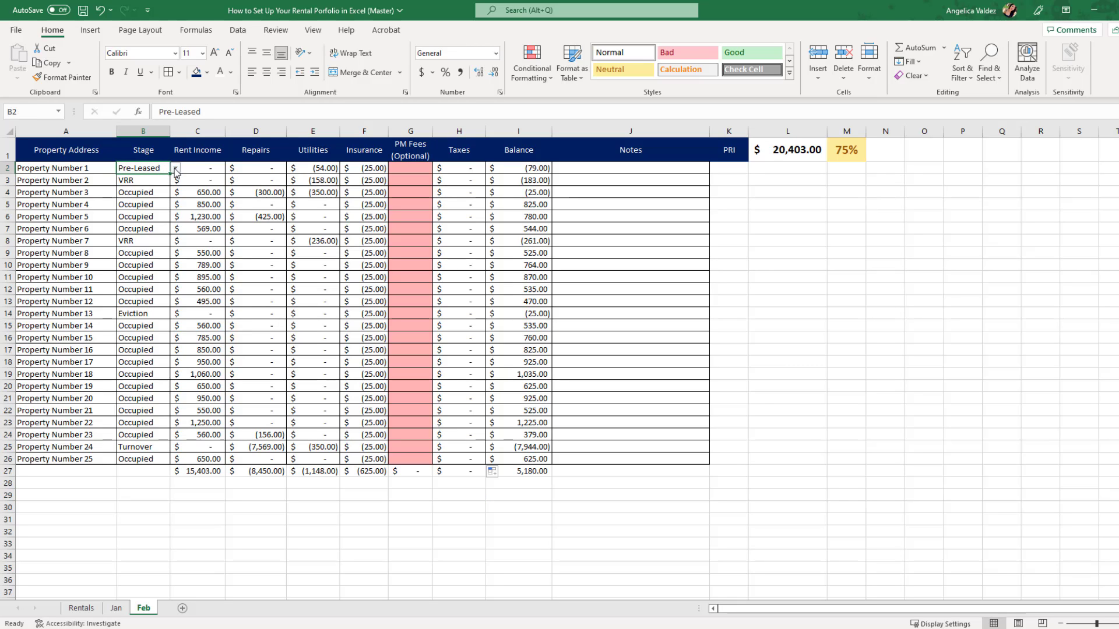
left_click(175, 168)
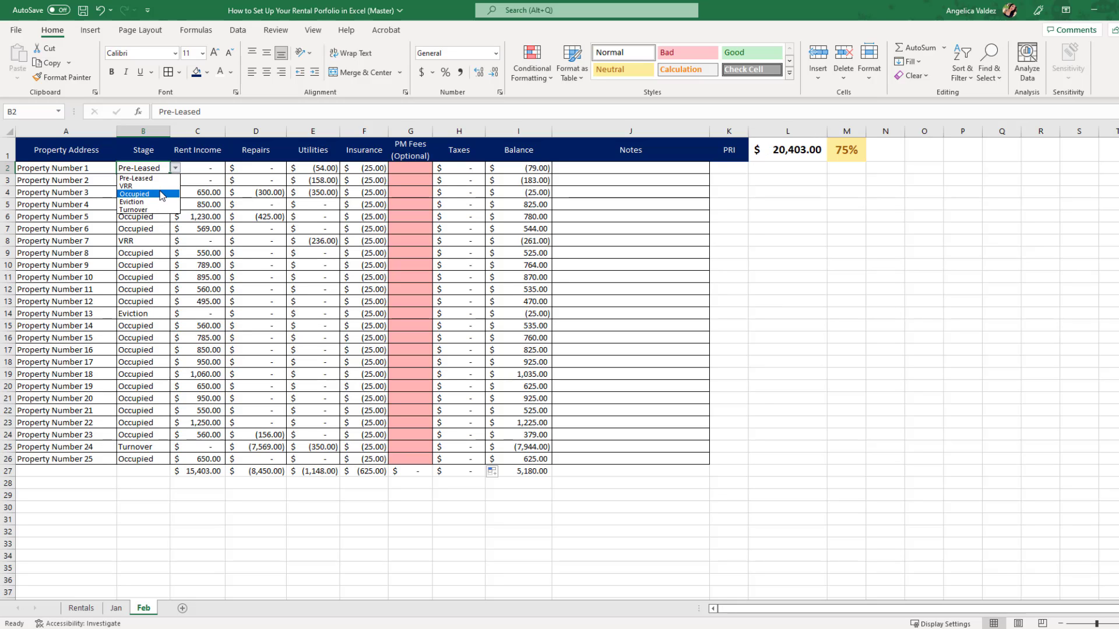
left_click(161, 194)
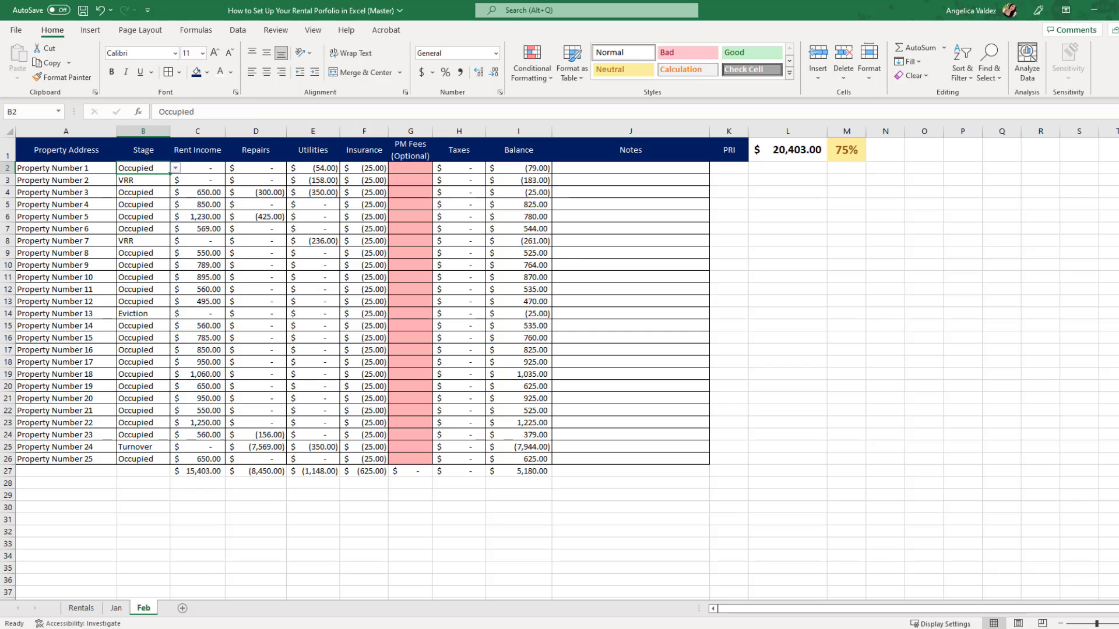
left_click(212, 169)
type("950")
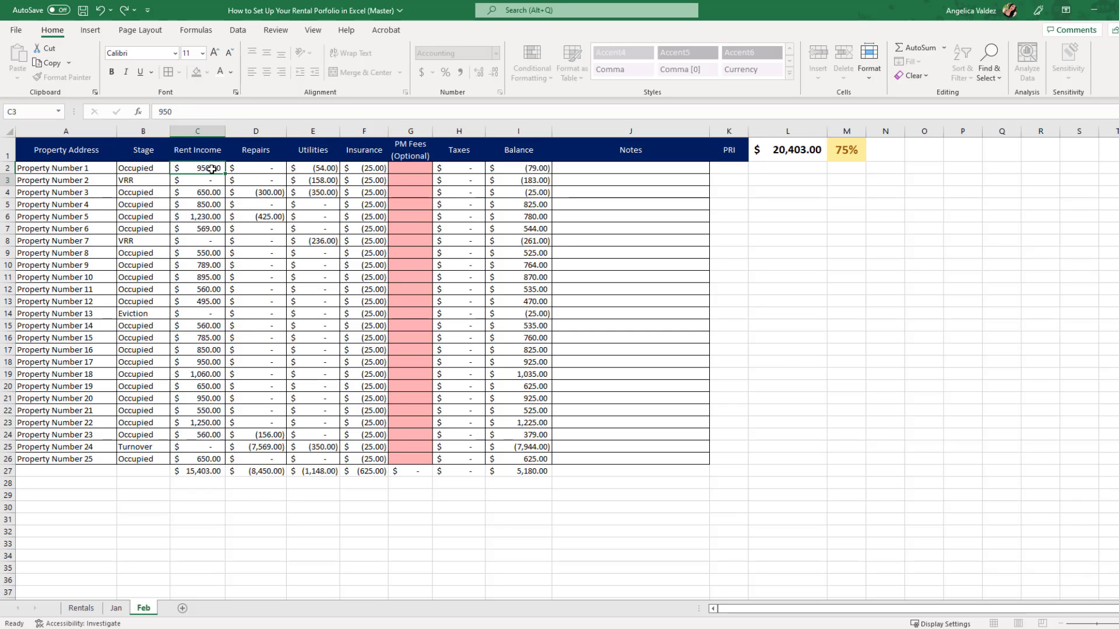
key("Return")
Change Property Number 24's stage to VRR and set its repairs to 0
left_click(158, 442)
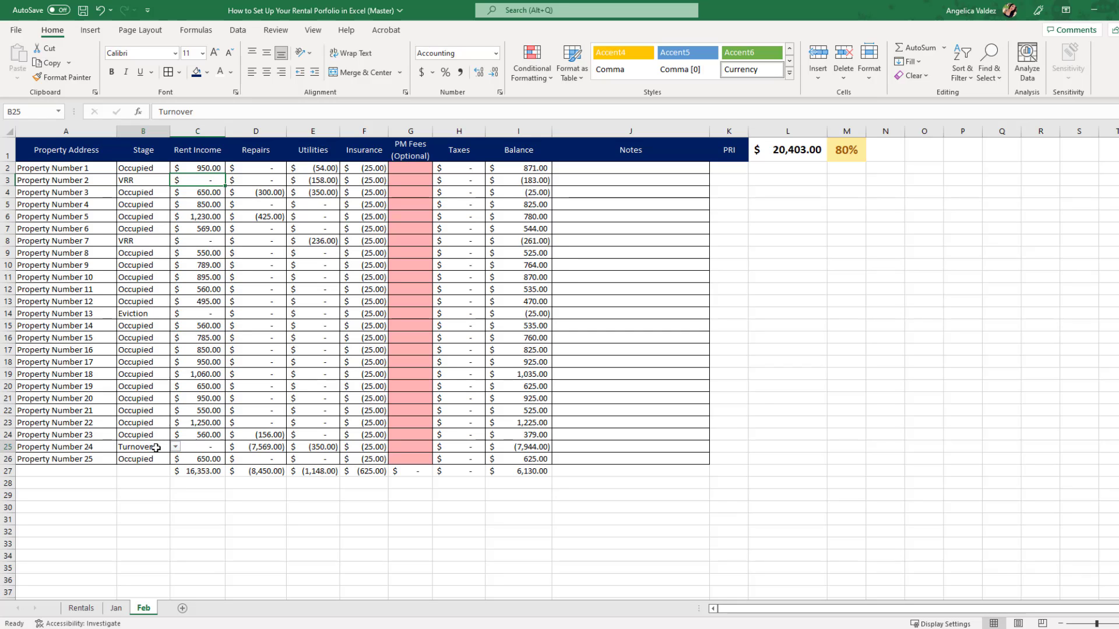
left_click(174, 447)
left_click(158, 466)
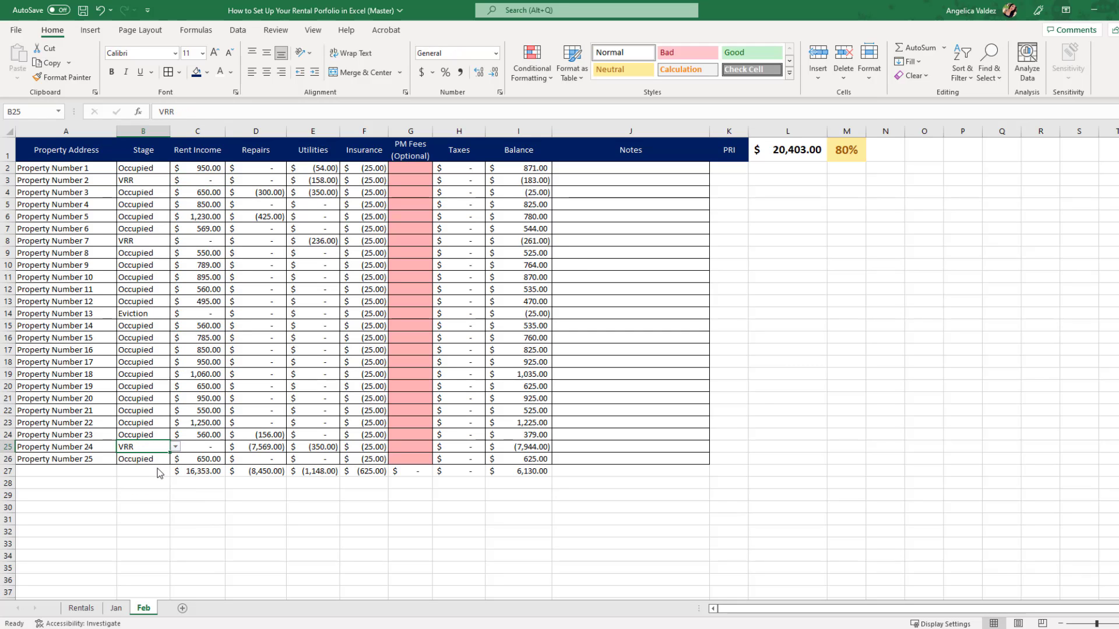
left_click(261, 446)
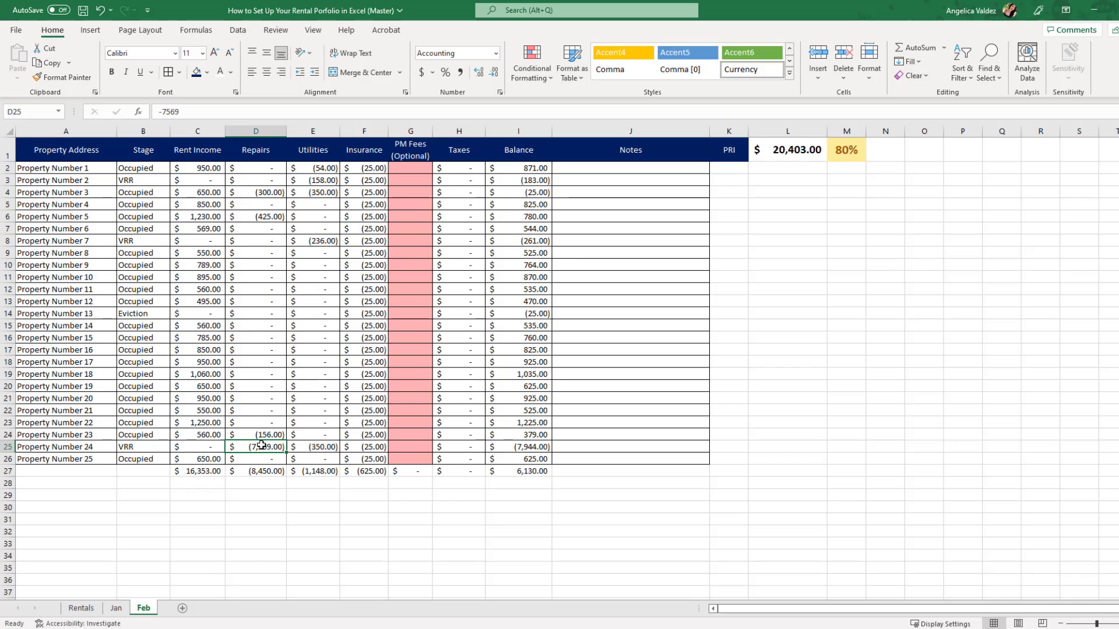
type("0")
key("Return")
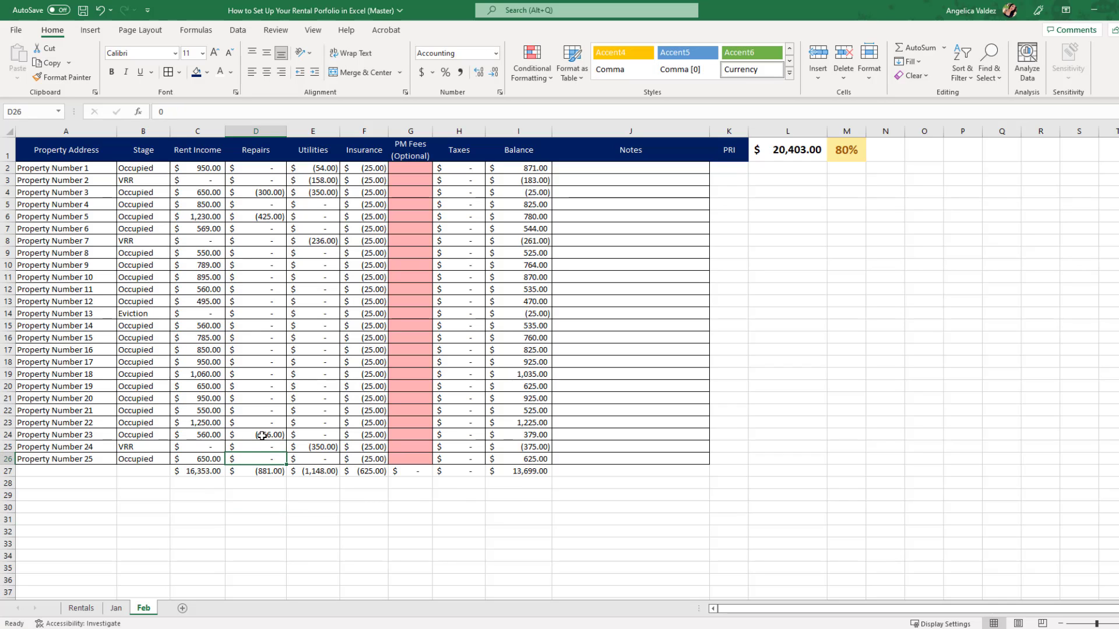
Set the repairs of Property Numbers 23, 5 and 3 to 0
left_click(262, 435)
type("0")
left_click(262, 532)
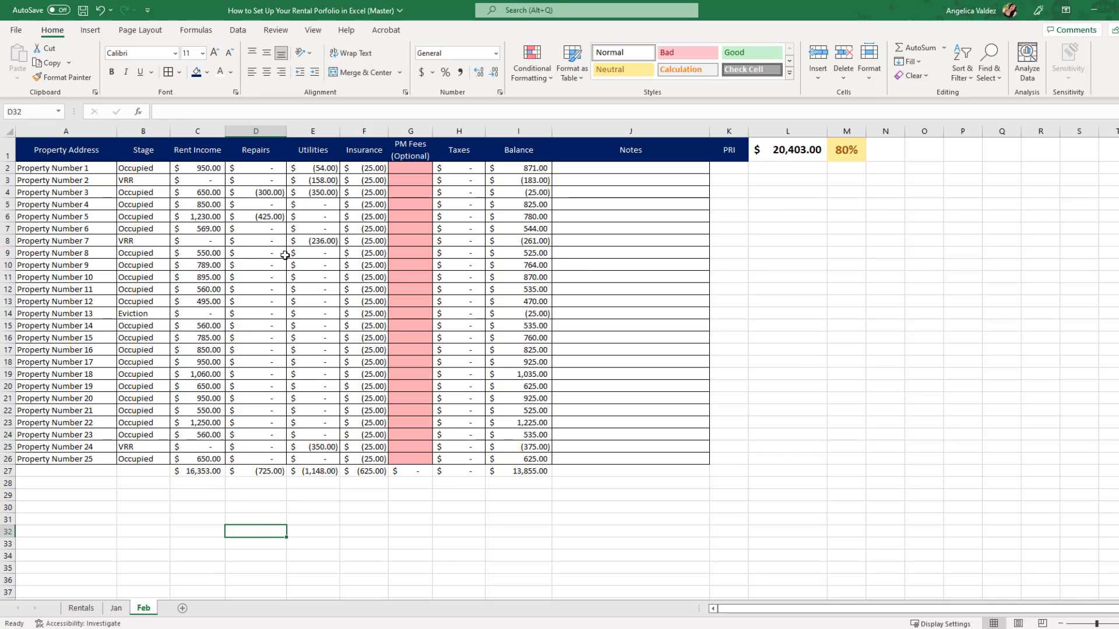
left_click(274, 216)
type("0")
left_click(275, 190)
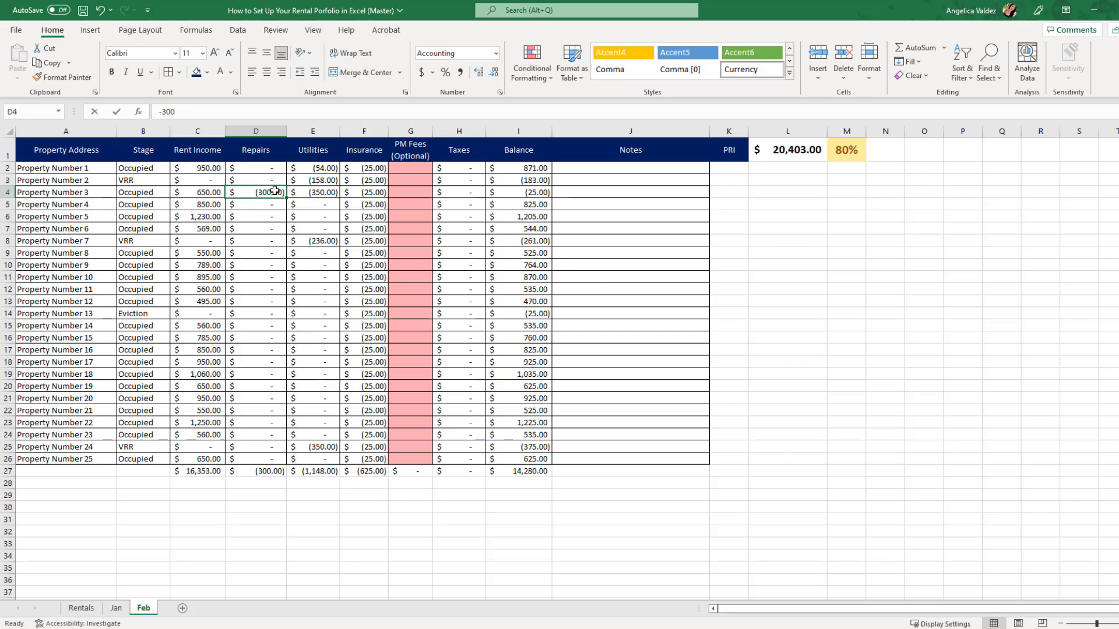
type("0")
left_click(275, 177)
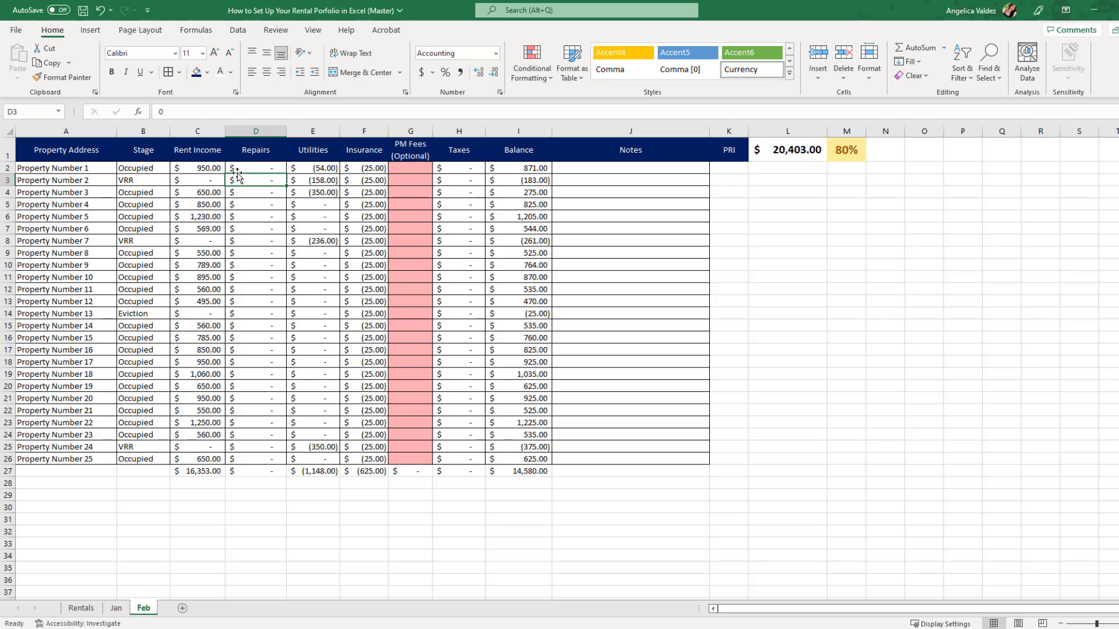
Change Property Number 2's stage to Pre-Leased
left_click(154, 180)
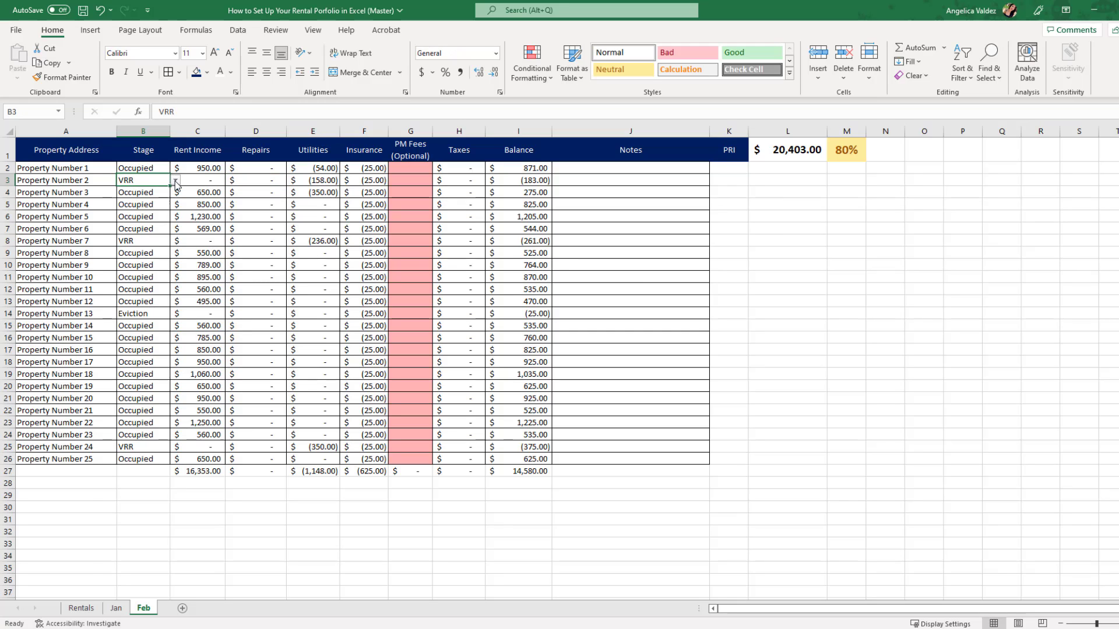
left_click(175, 180)
left_click(140, 190)
Set the utilities of Property Numbers 3 and 1 to 0
left_click(317, 192)
type("0")
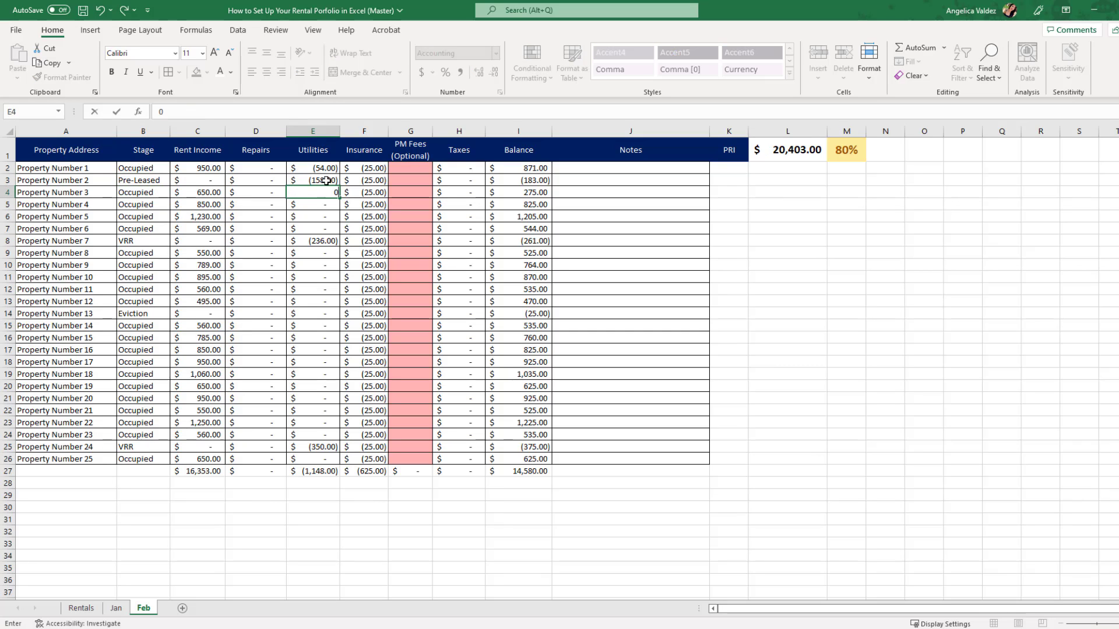
left_click(324, 167)
type("00")
key("Return")
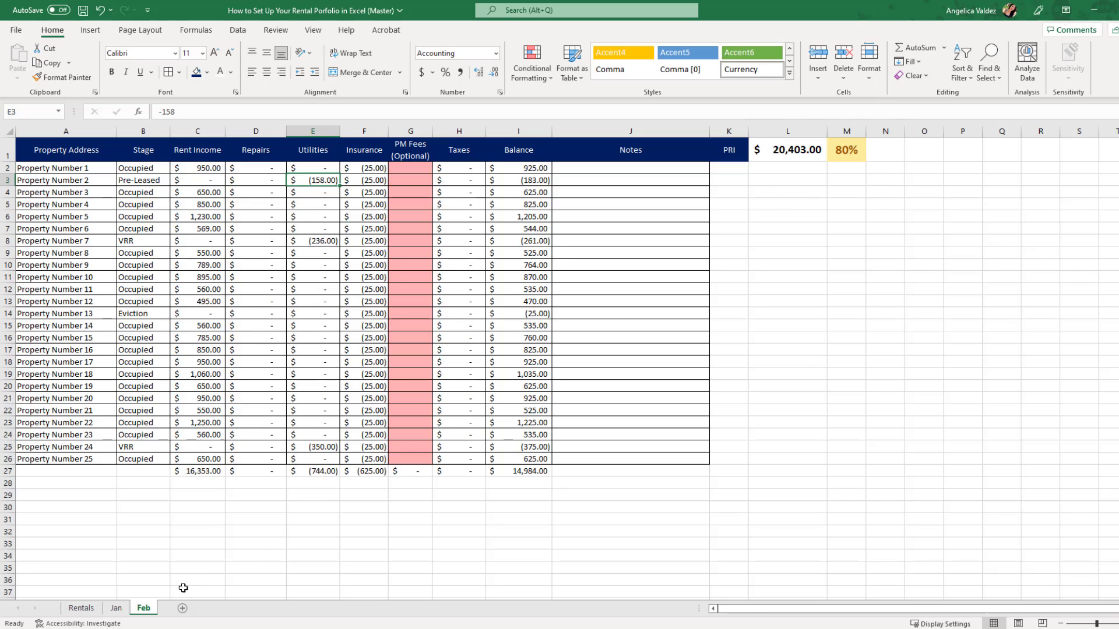
Compare the Jan sheet's figures with those on the Feb sheet
left_click(118, 611)
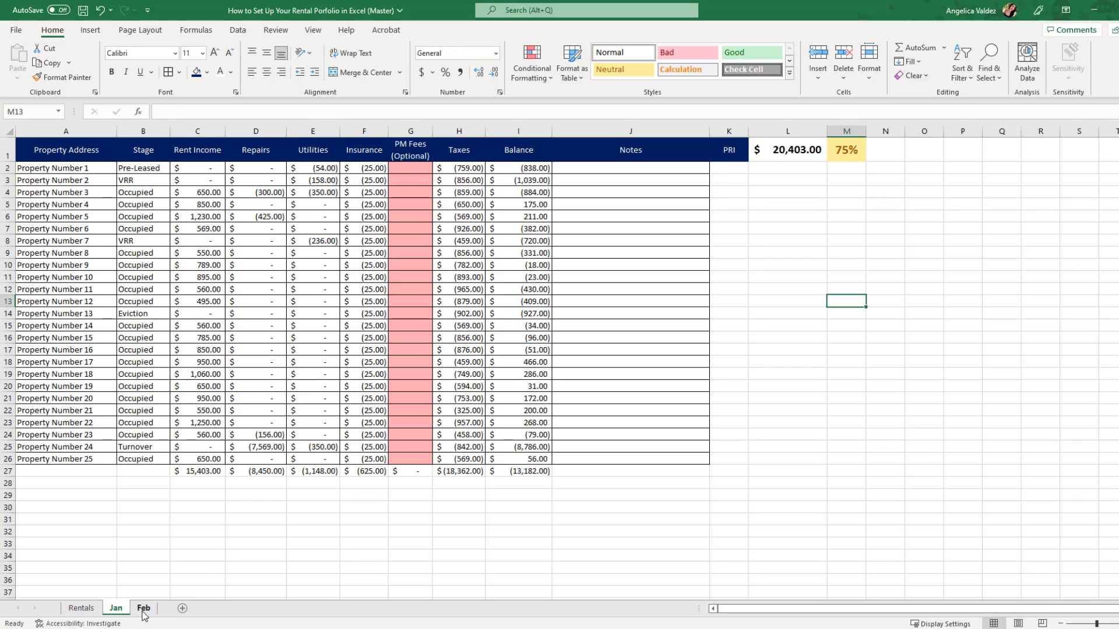
left_click(142, 612)
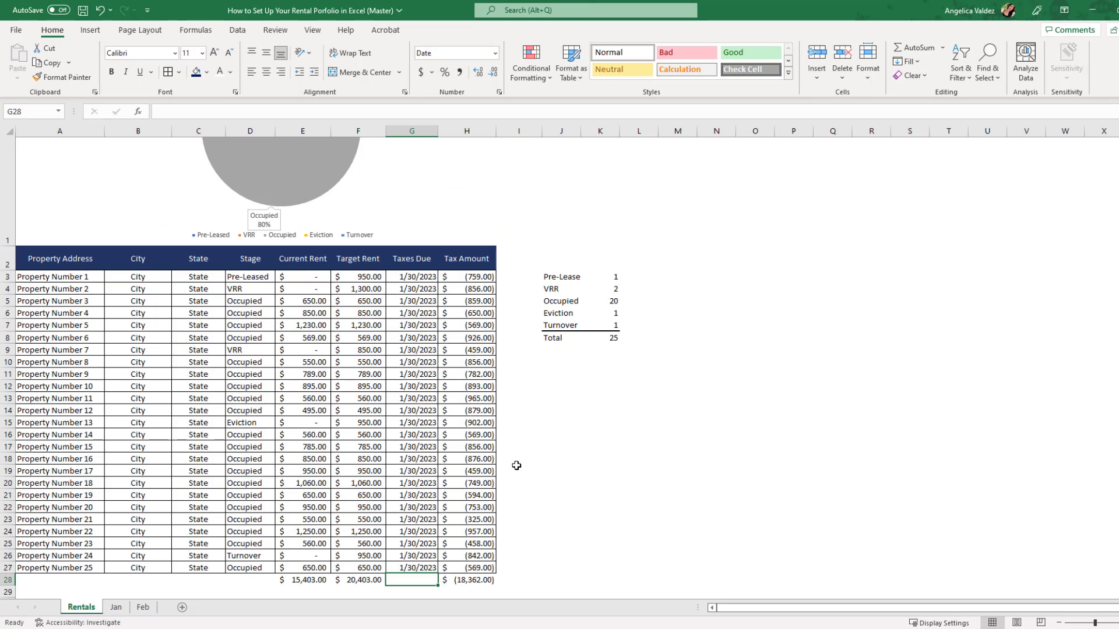
On the Rentals sheet, narrow empty columns I and L on either side of the stage counts into thin spacers
left_click_drag(545, 133, 507, 133)
scroll(639, 404, "up", 2)
left_click(604, 408)
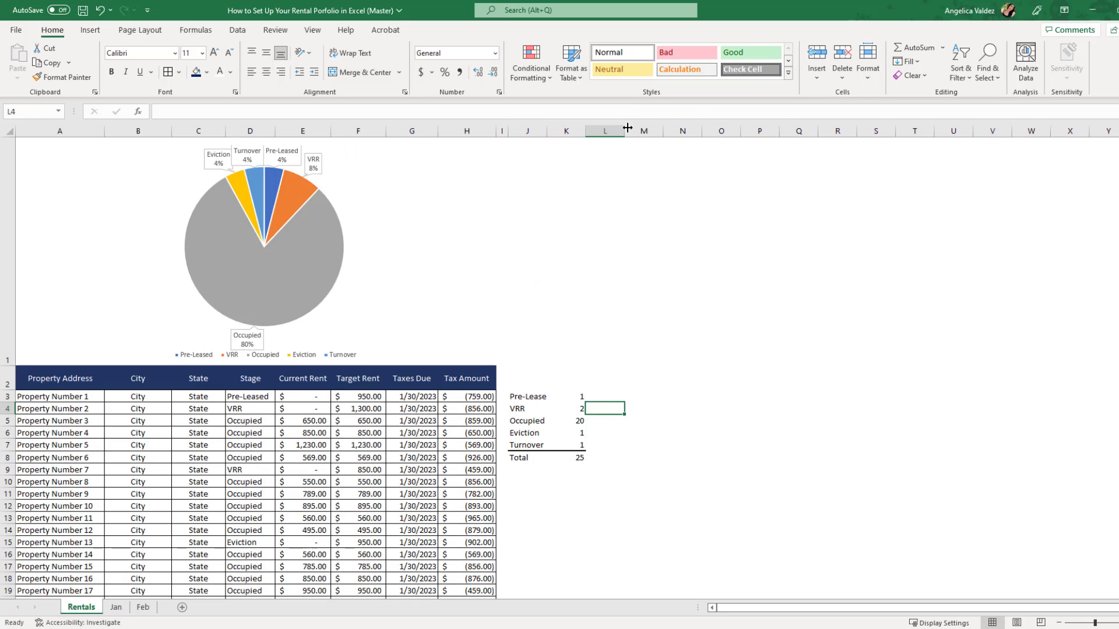
left_click_drag(624, 128, 600, 125)
Enter the label "Potential Rent Income" in M3 and widen column M to fit it
left_click(616, 394)
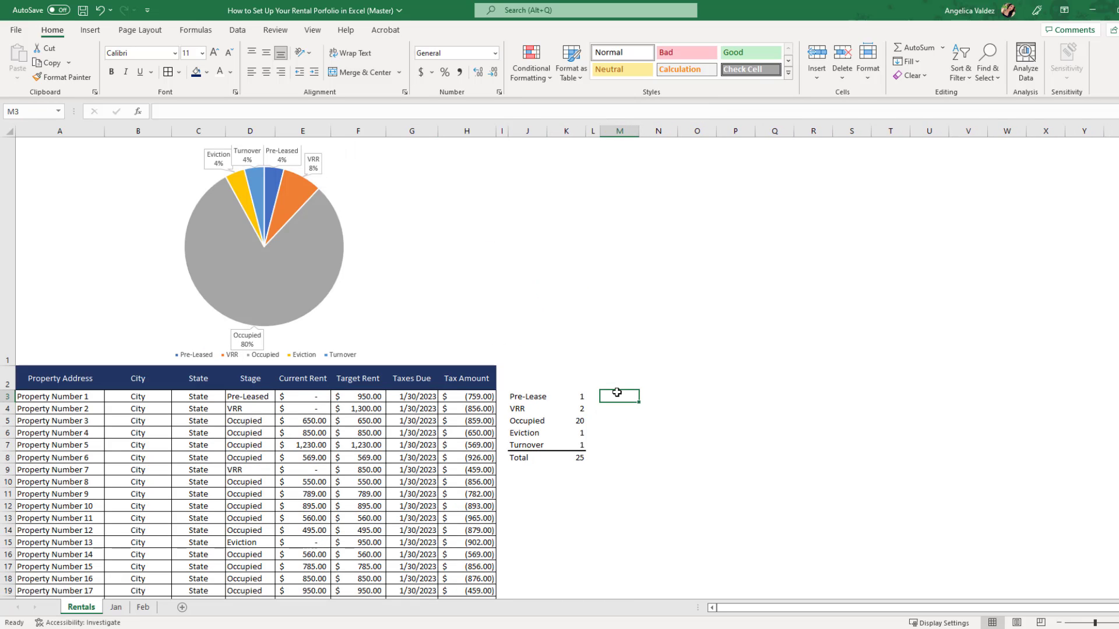
type("Potent")
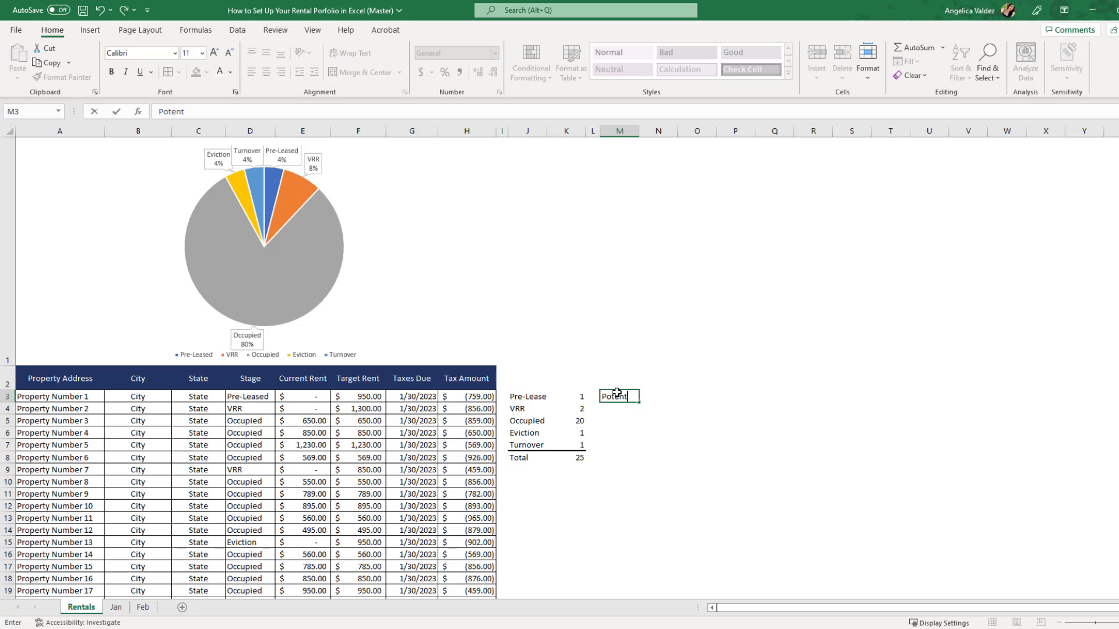
type("ial Rent In")
type("ncome")
key("ctrl+Return")
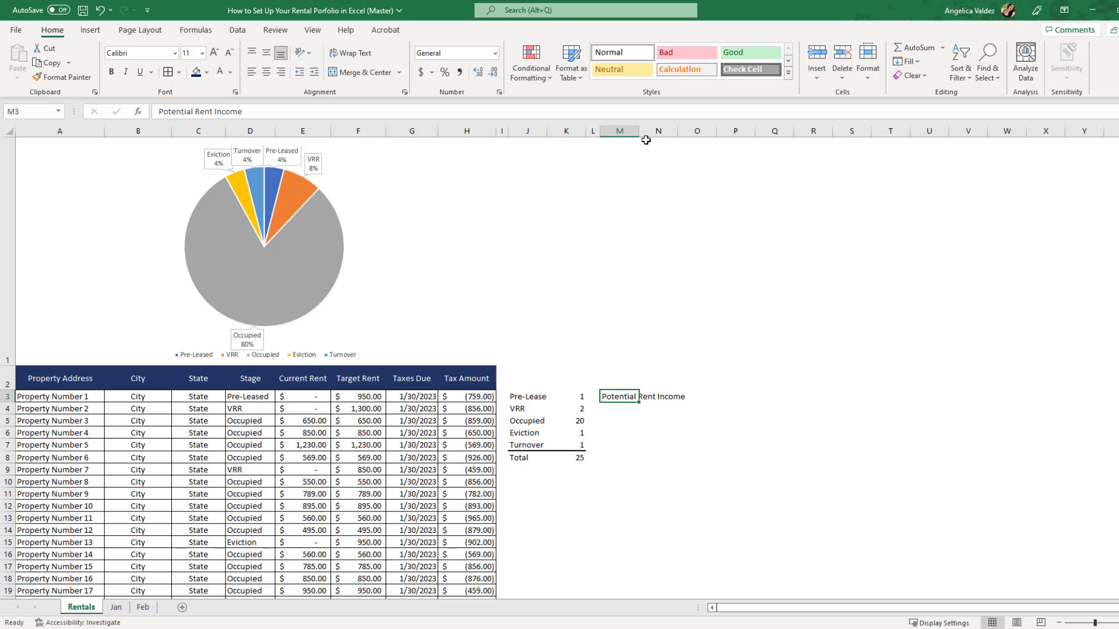
left_click_drag(640, 130, 699, 140)
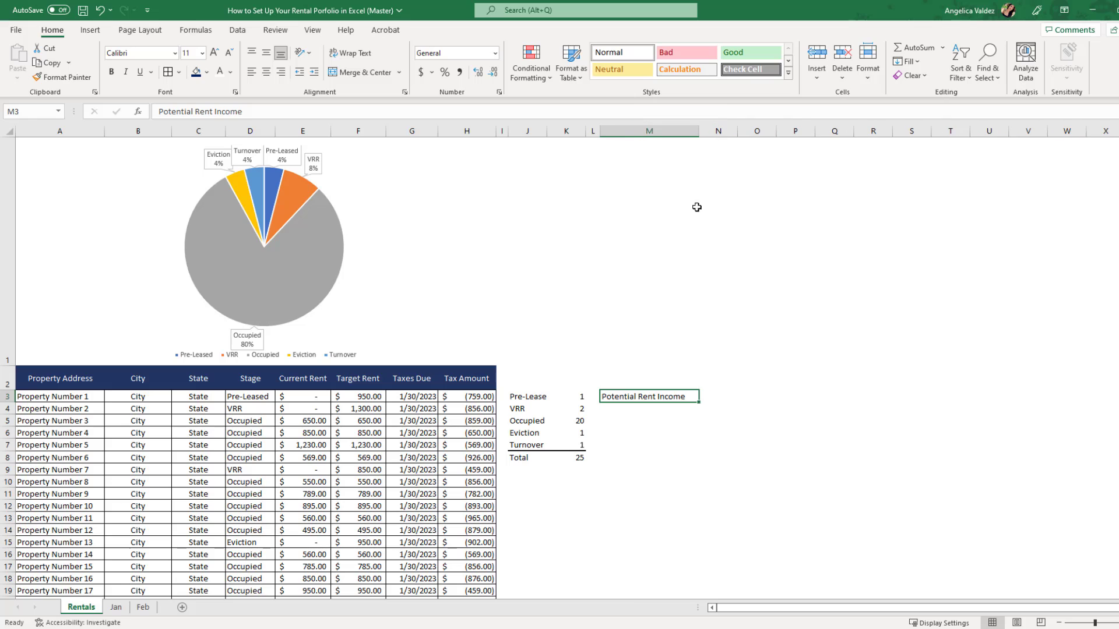
In N3, beside the Potential Rent Income label, enter the formula =E28/F28 to divide total current rent by total target rent
left_click(715, 396)
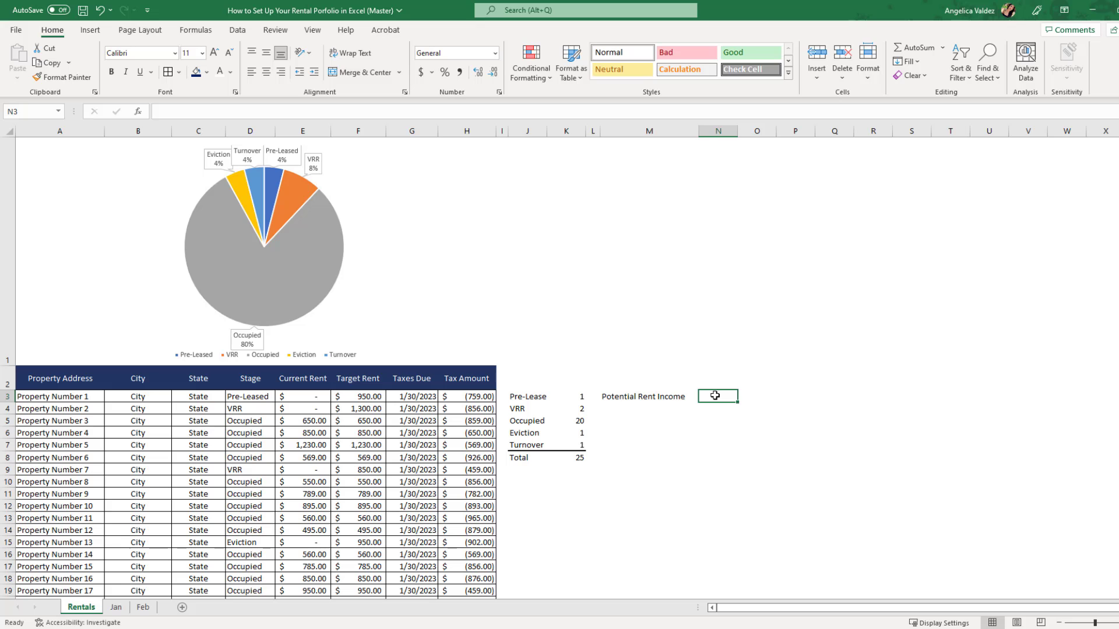
type("=")
scroll(699, 424, "down", 4)
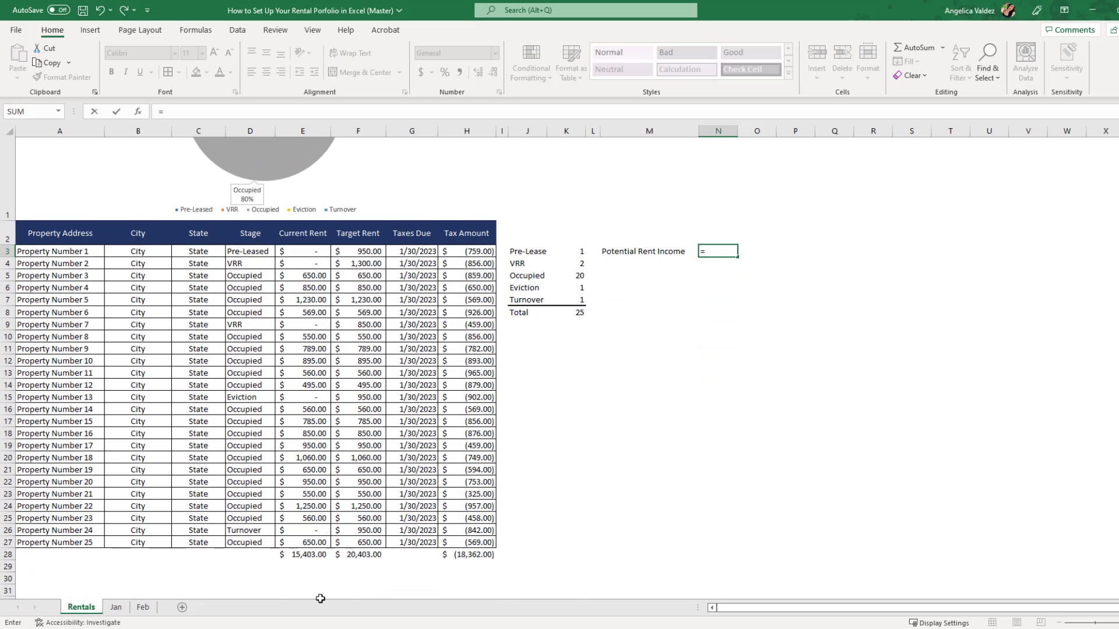
left_click(316, 555)
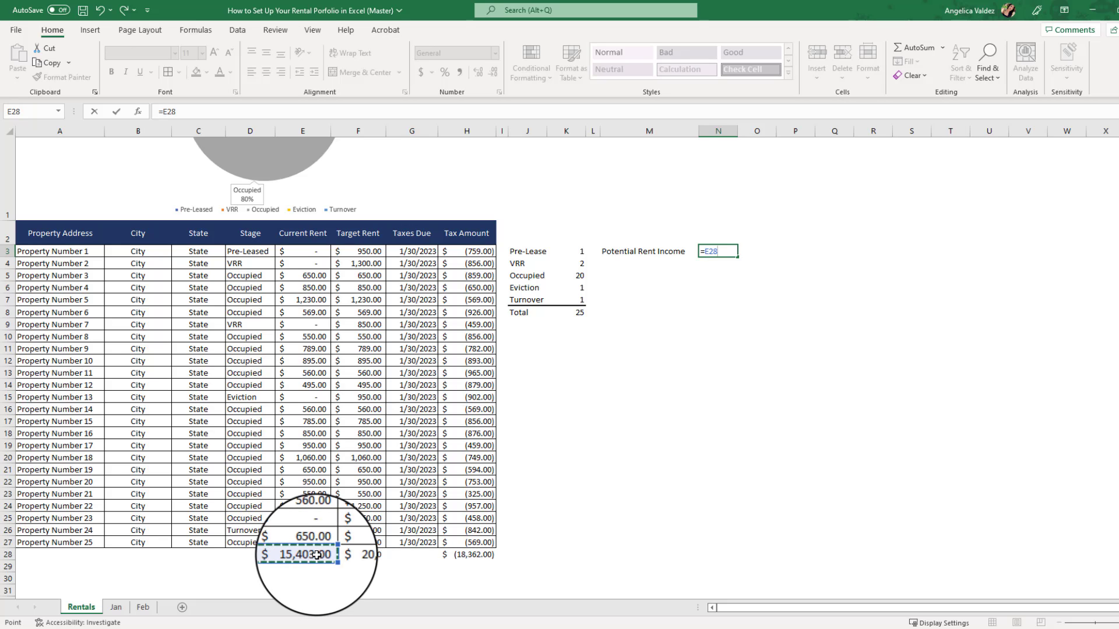
type("/")
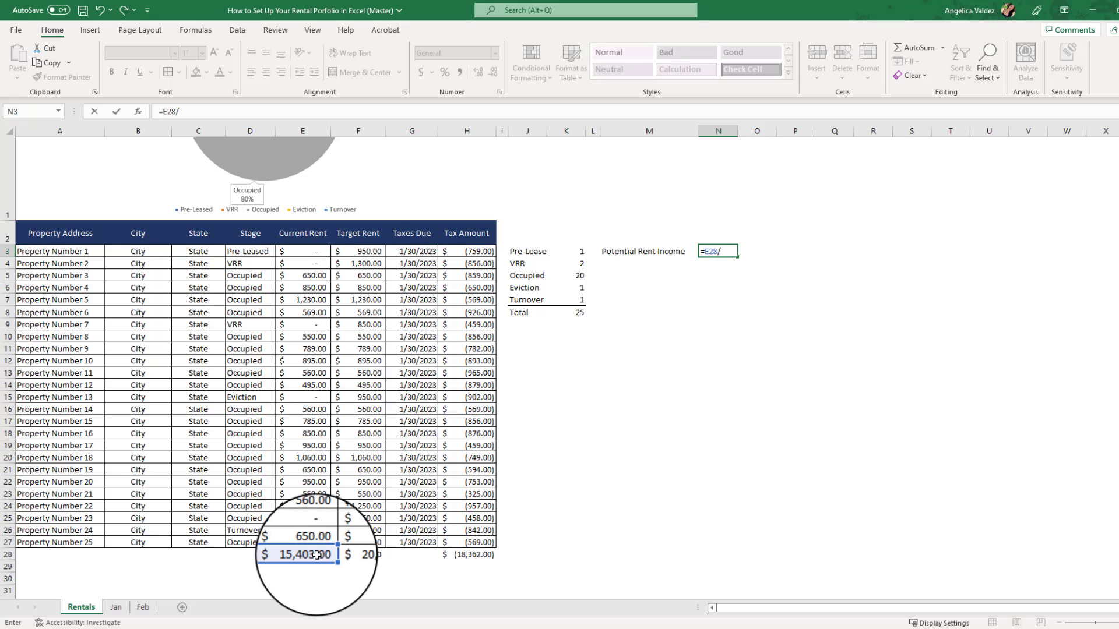
left_click(351, 558)
key("Return")
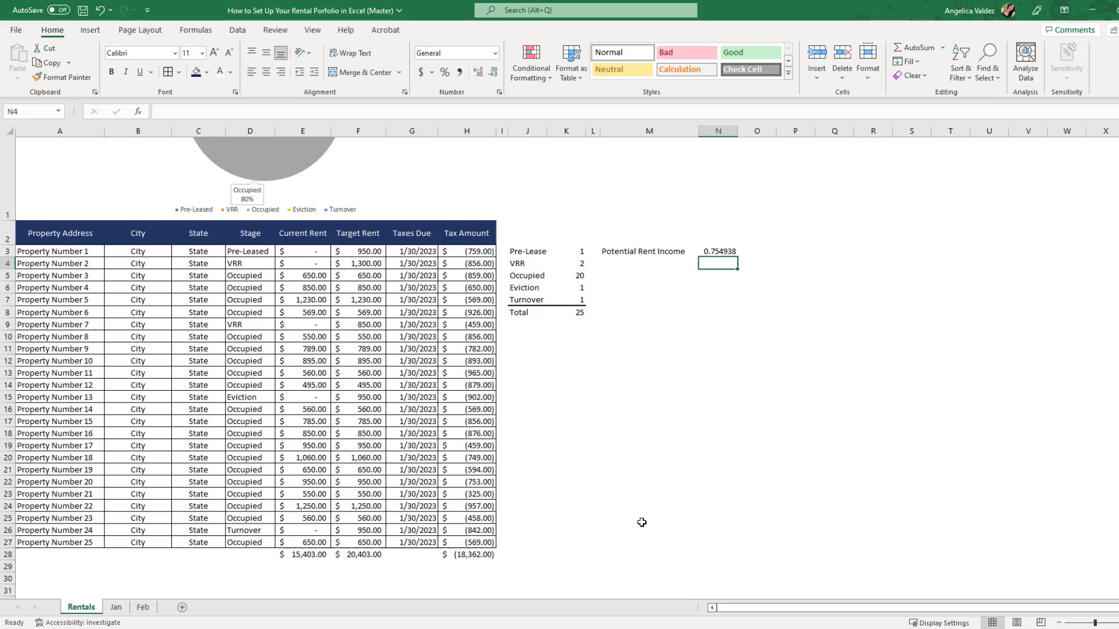
Format the potential rent income result in N3 as a percentage and enlarge its font by two size increments
left_click(717, 251)
left_click(445, 72)
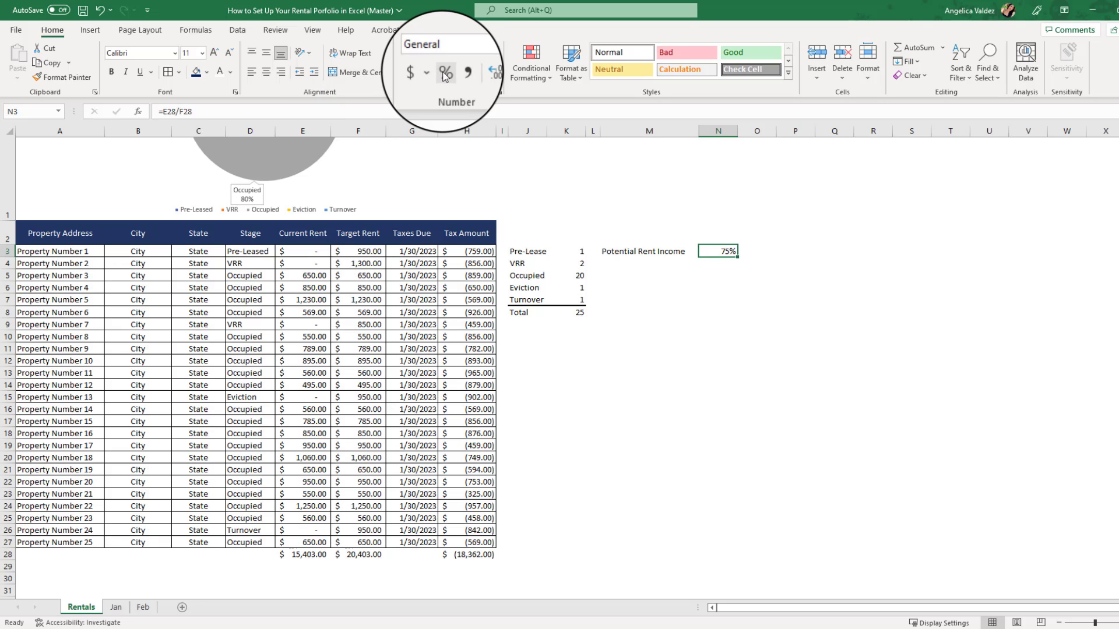
left_click(214, 53)
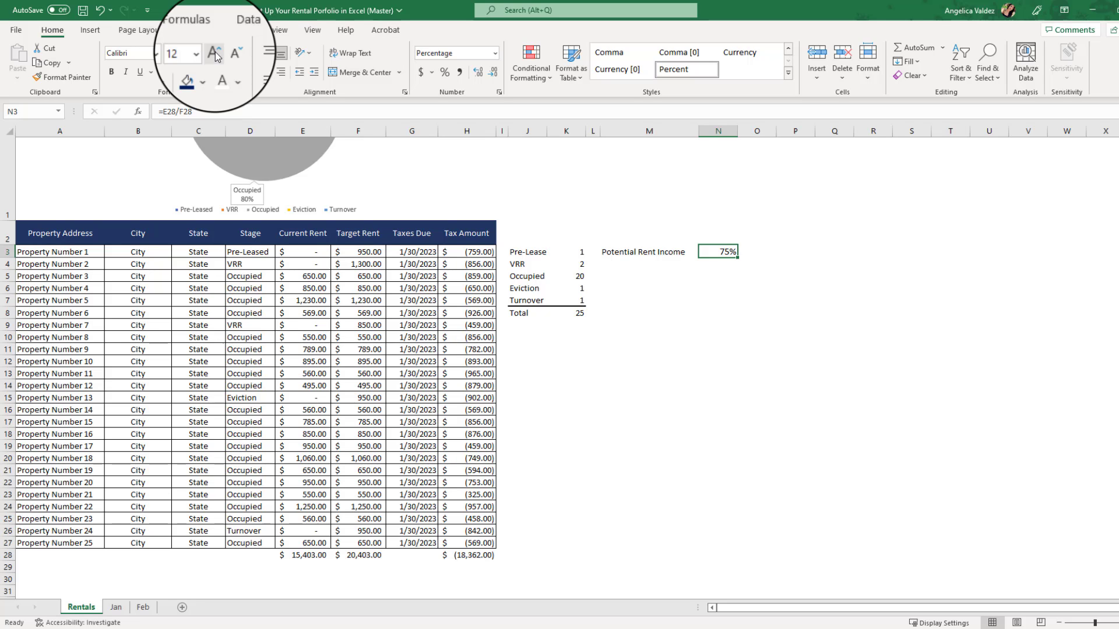
left_click(214, 53)
left_click(716, 342)
Try Property Number 8 with the stage Eviction and a current rent of 0, and undo both changes
scroll(716, 341, "up", 3)
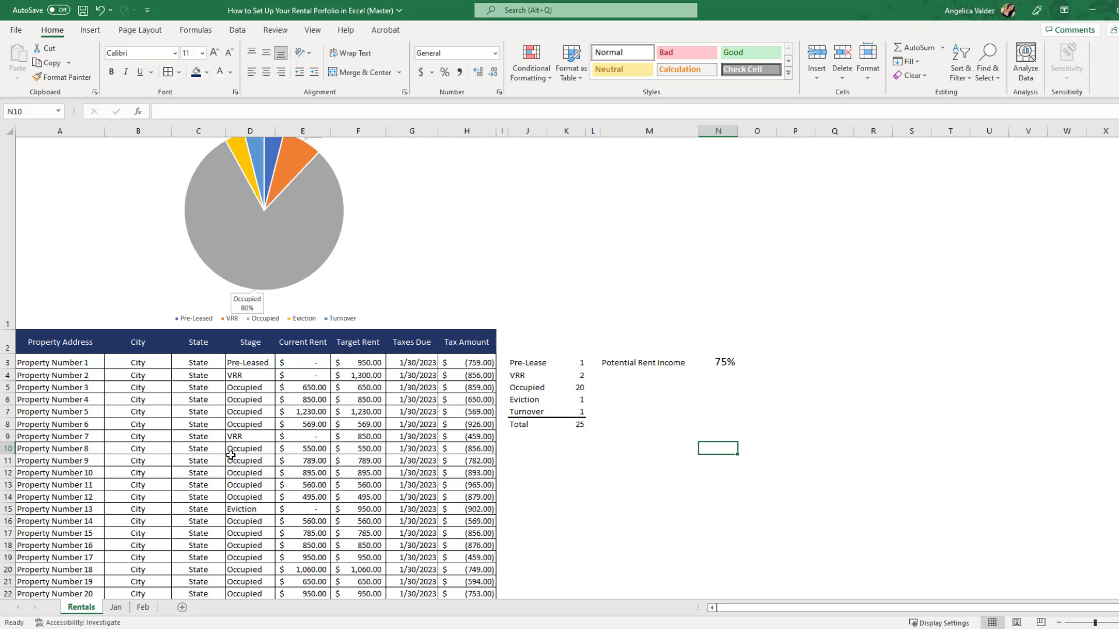
left_click(266, 448)
left_click(279, 449)
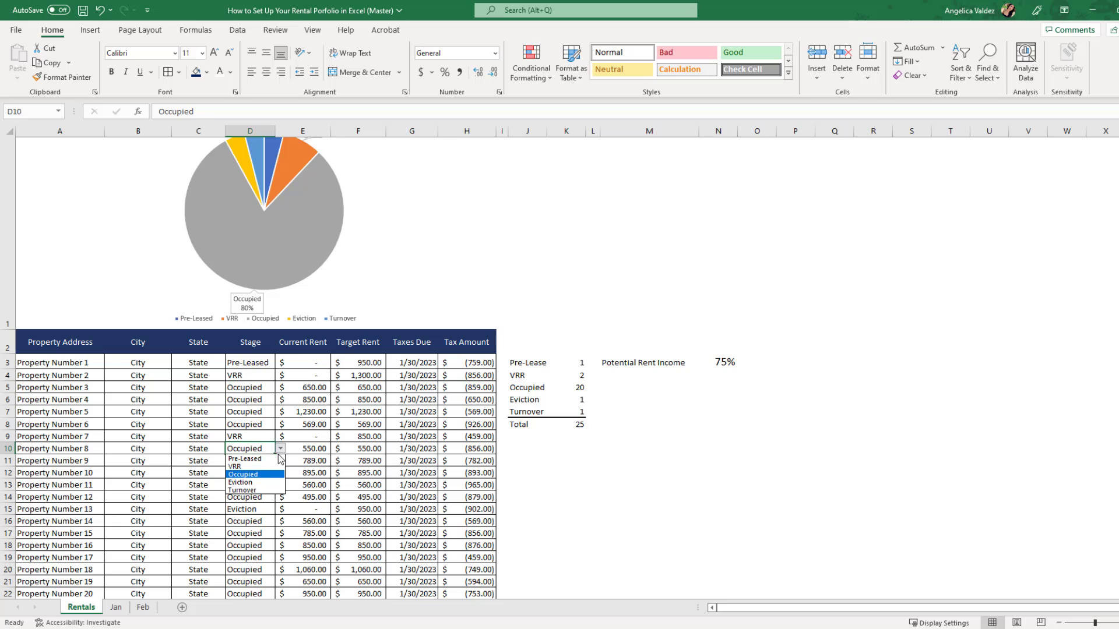
left_click(258, 485)
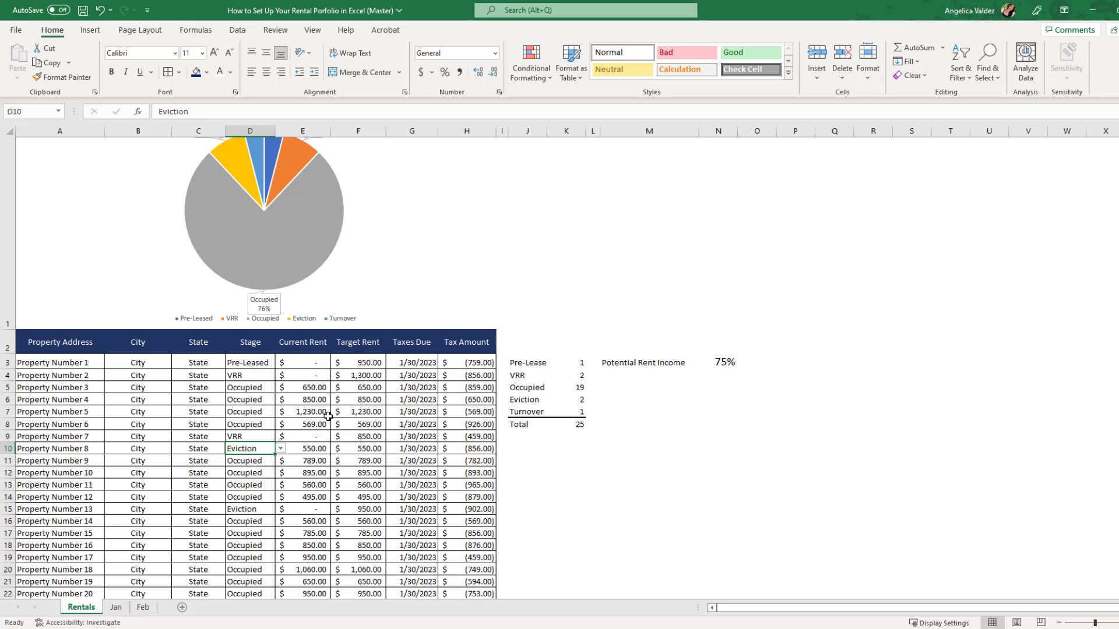
left_click(310, 452)
type("0")
key("Return")
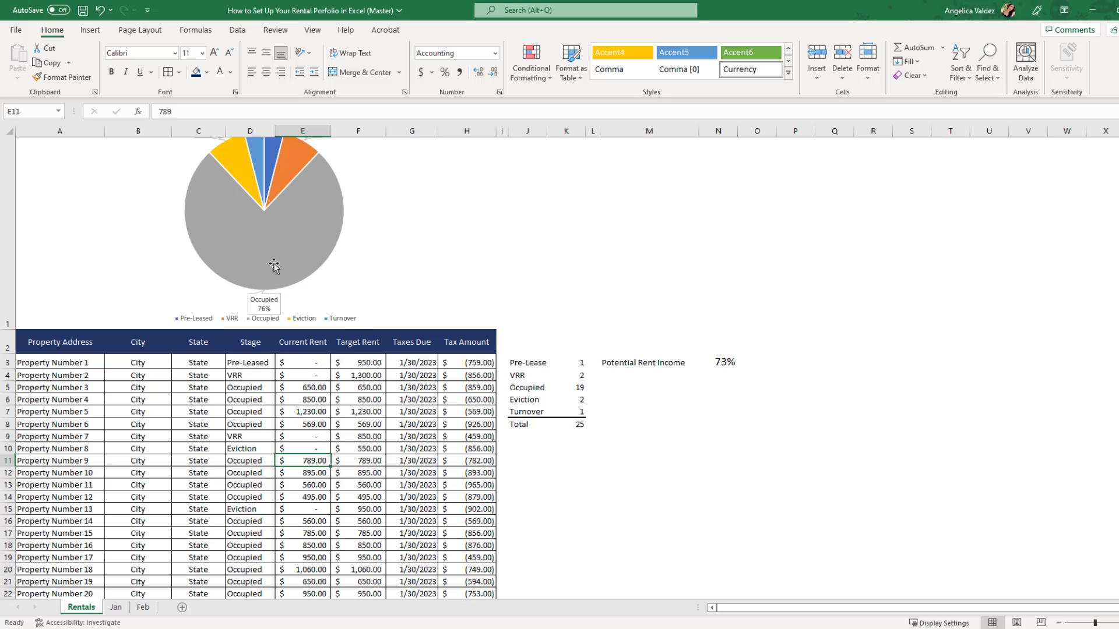
key("ctrl+z")
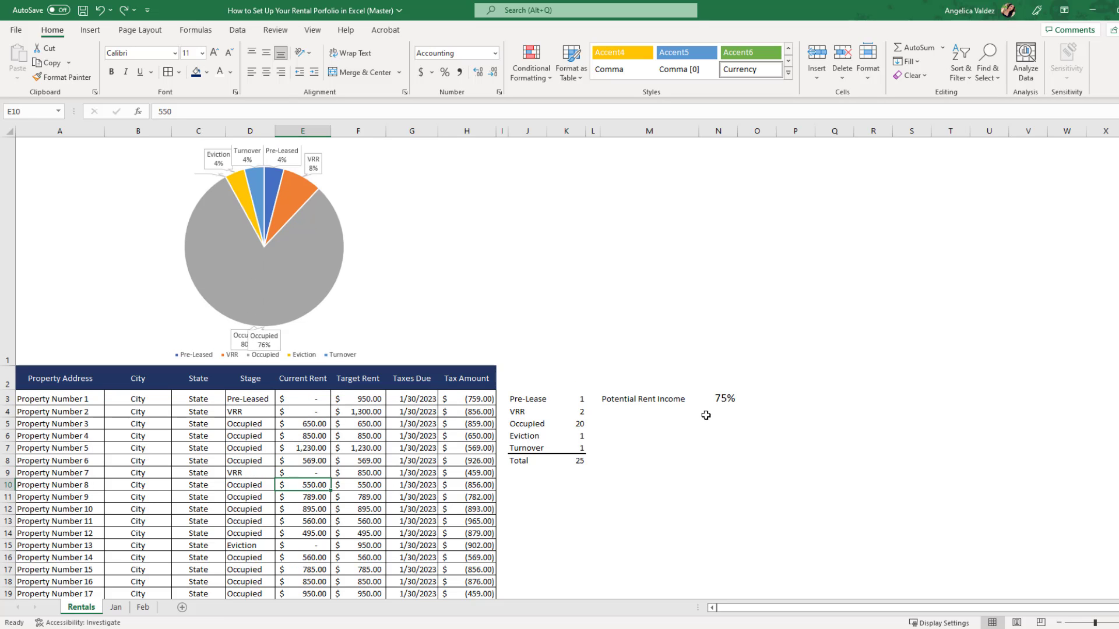
Review the monthly rental figures on the Feb and Jan sheets
left_click(144, 607)
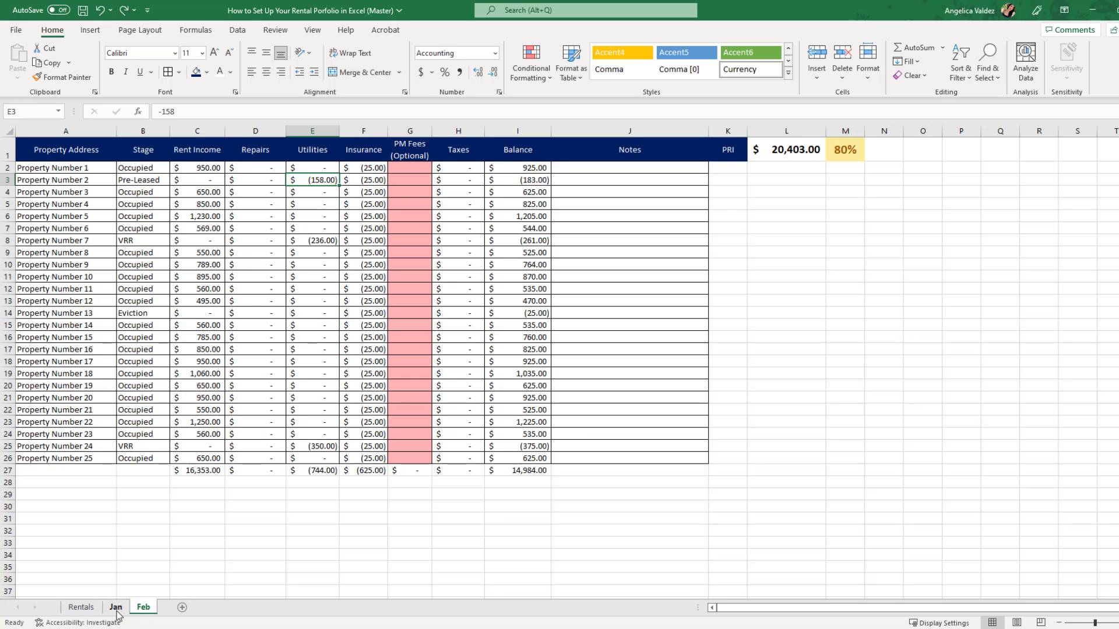
left_click(117, 609)
left_click(142, 611)
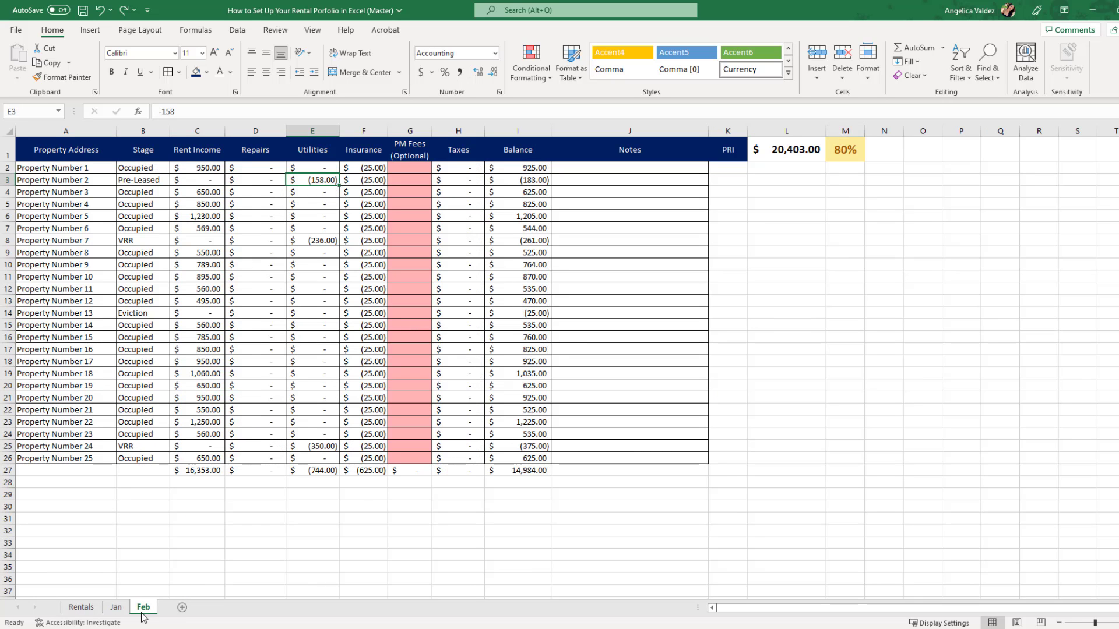